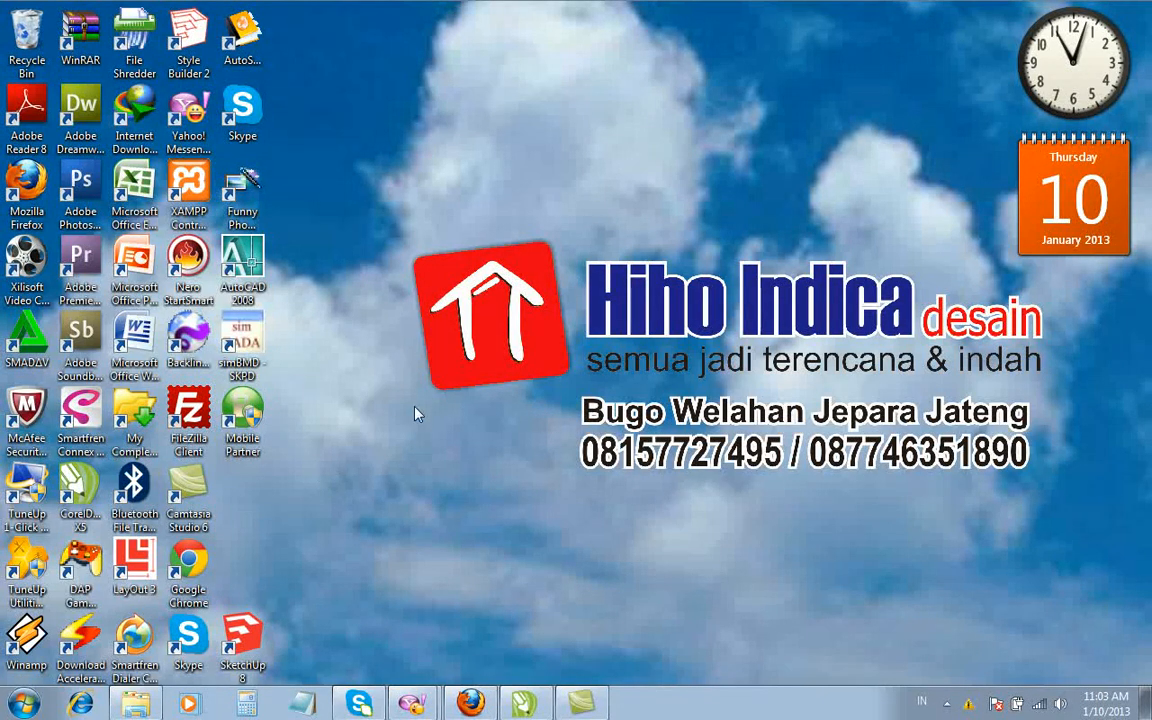
Step: Open File Explorer and look through drive D and its Produk Tutorialku folder
click(135, 704)
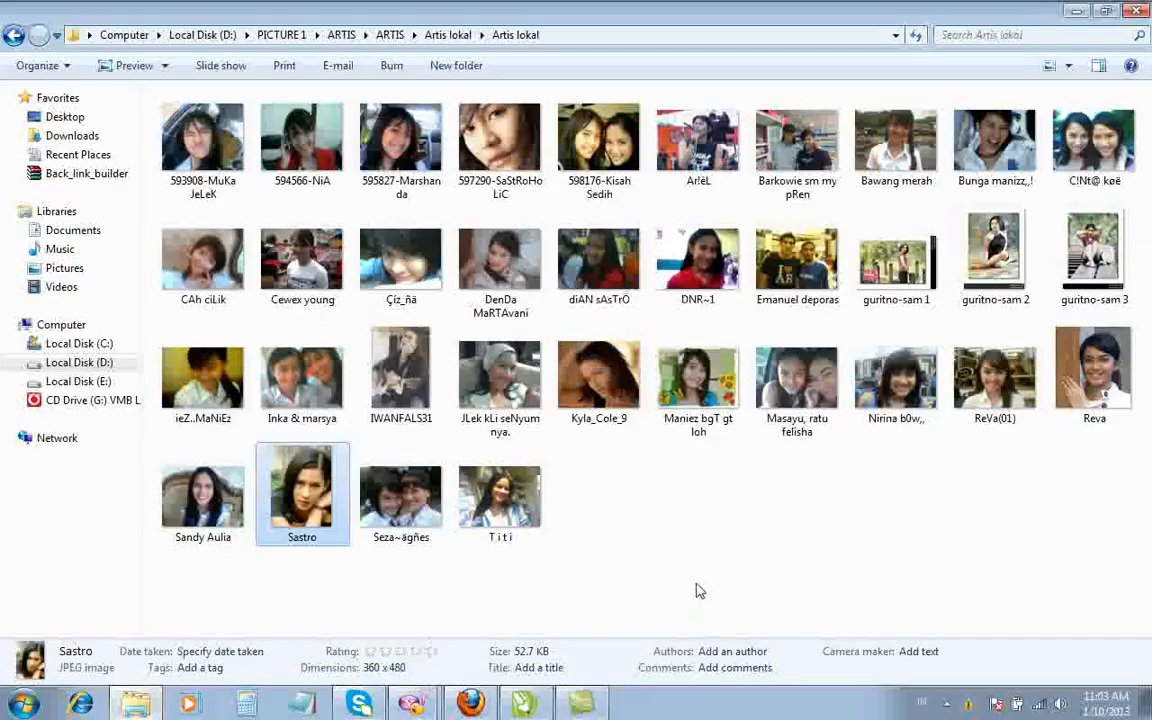
right_click(699, 305)
click(728, 377)
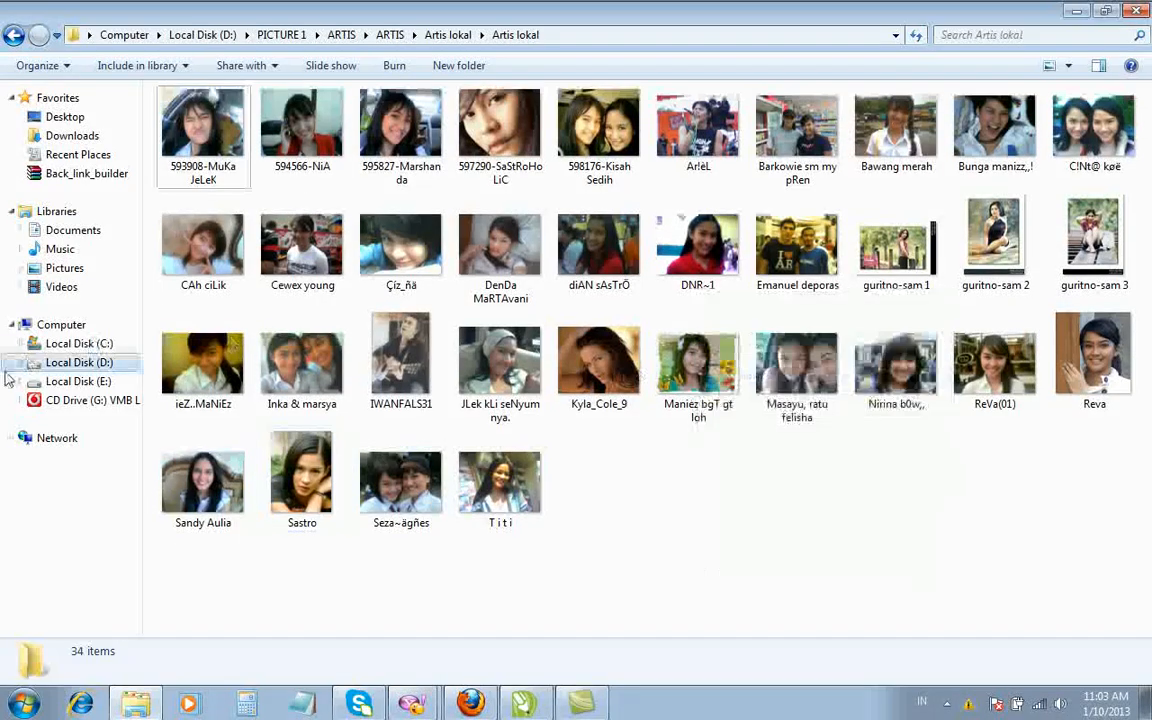
click(80, 362)
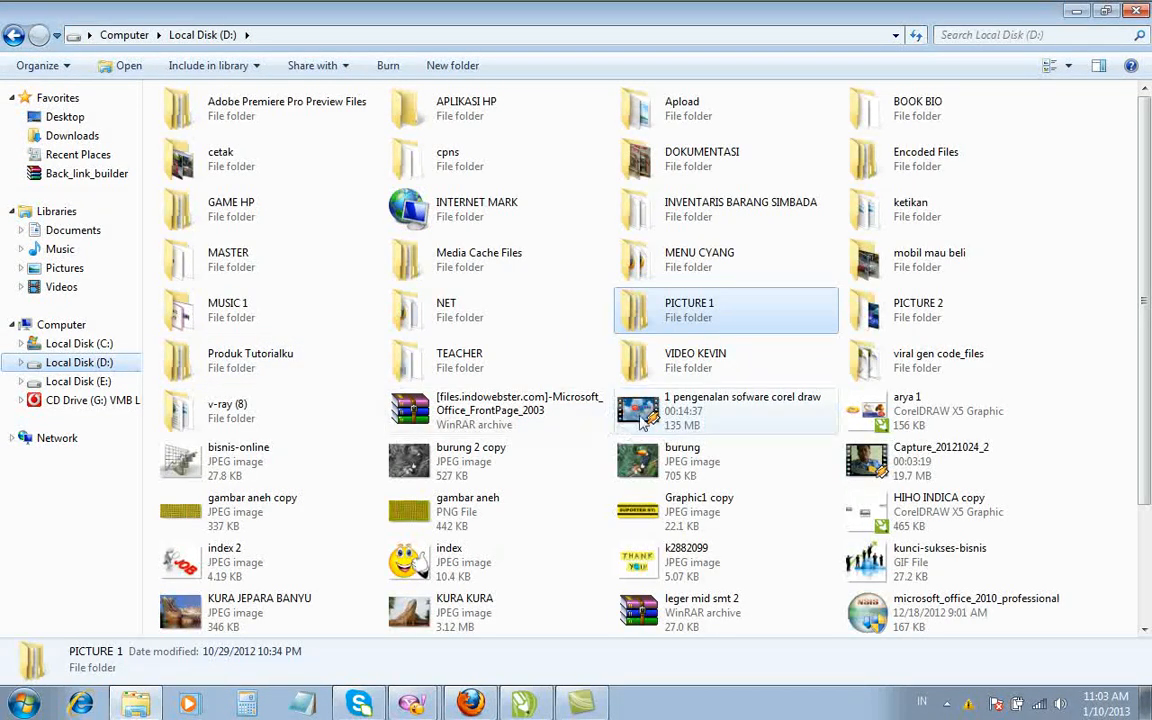
double_click(290, 360)
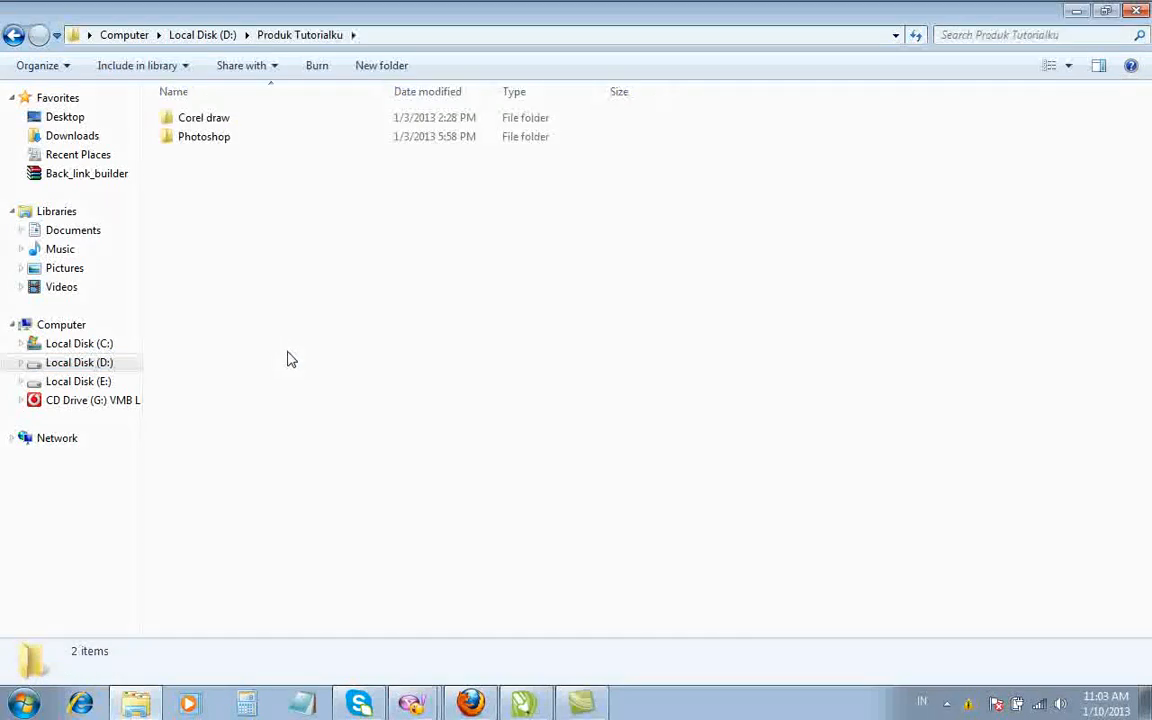
click(13, 35)
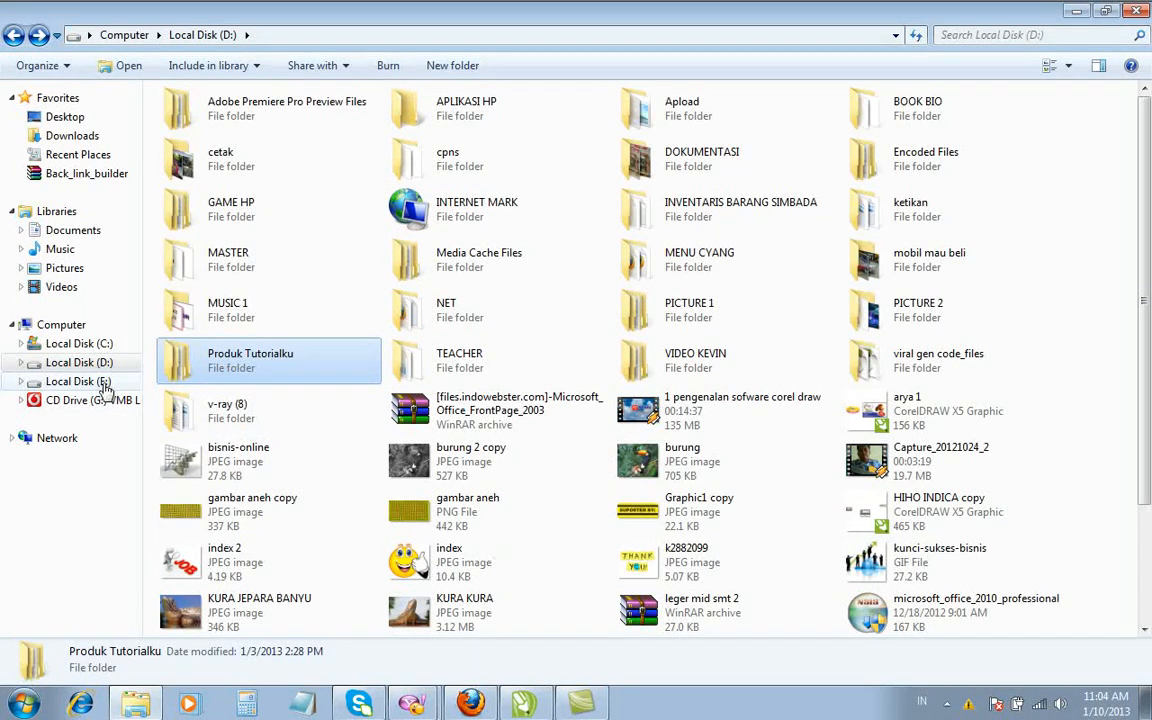
Step: Open the Percetakan jpg folder on drive E and view the 300x250 pxl image and the two images following it
click(100, 382)
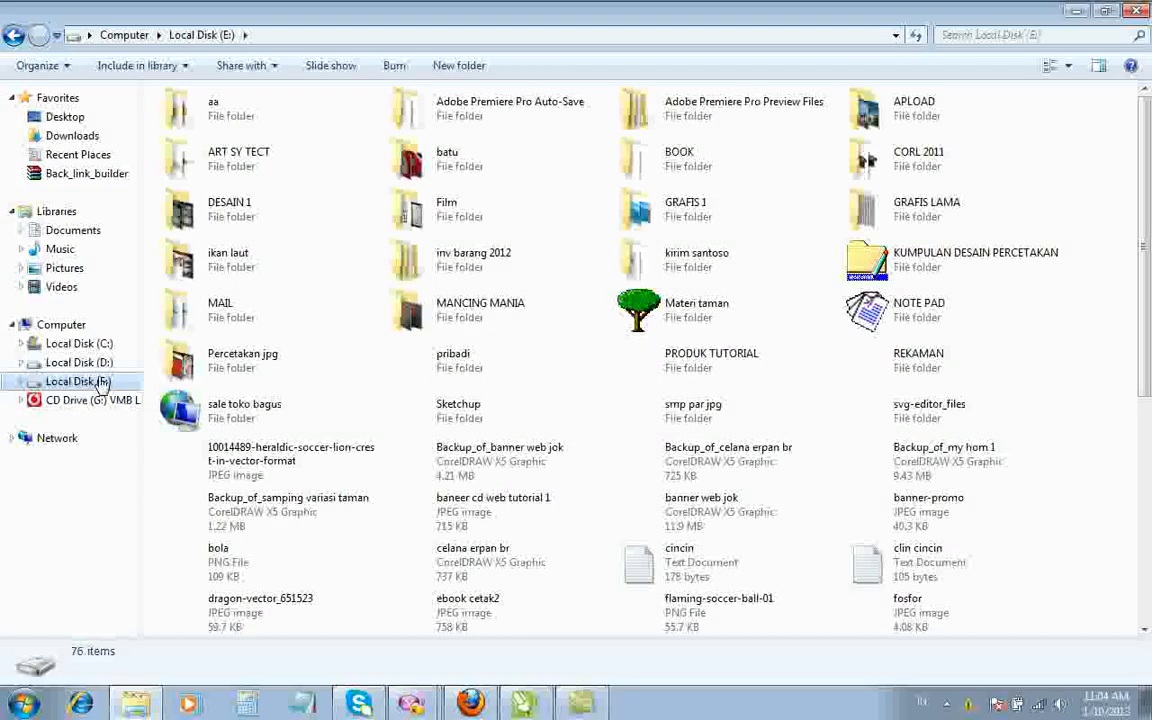
double_click(295, 363)
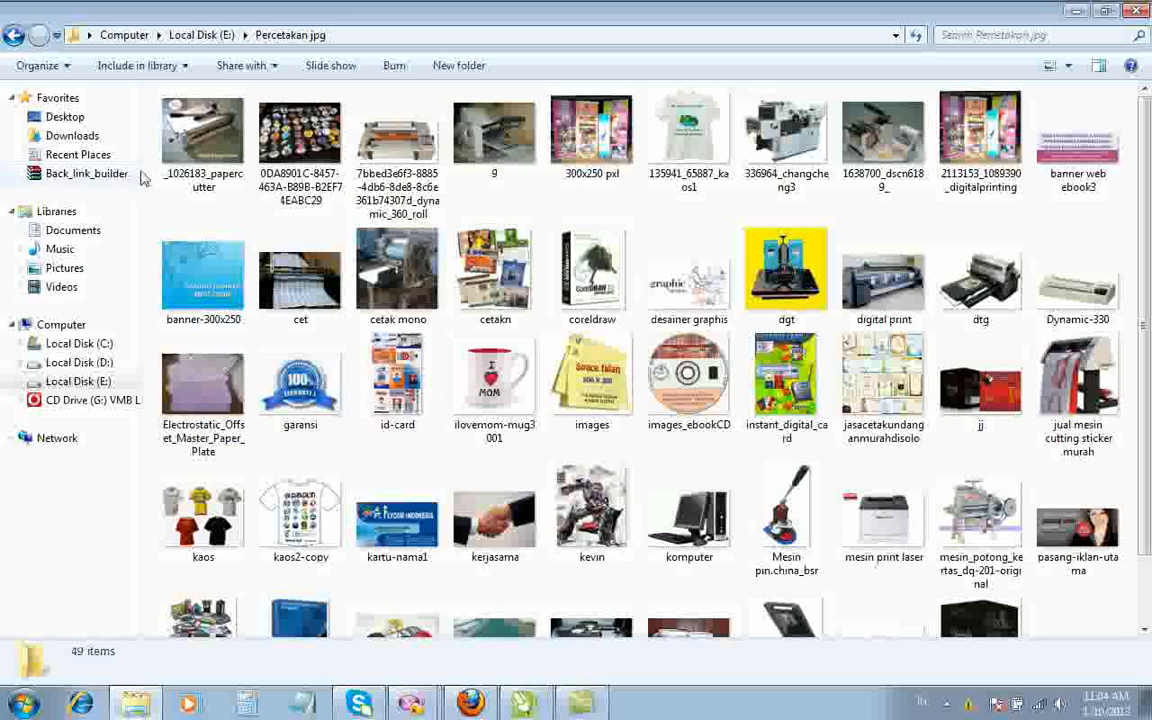
double_click(552, 150)
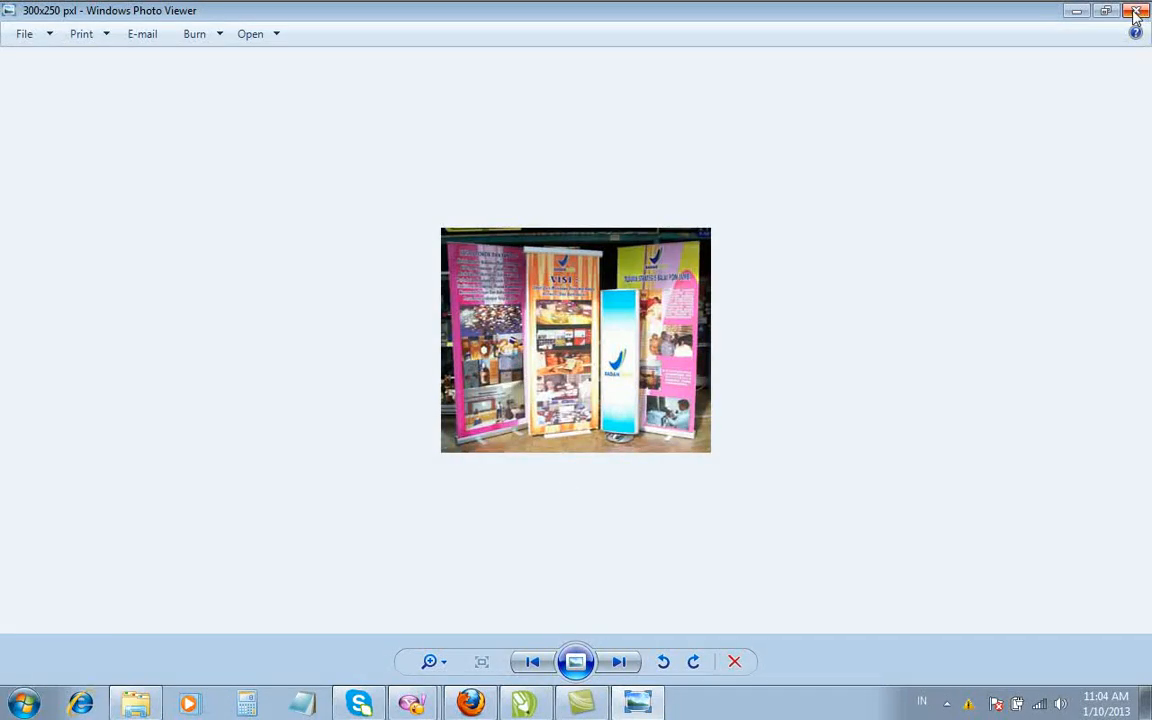
click(619, 662)
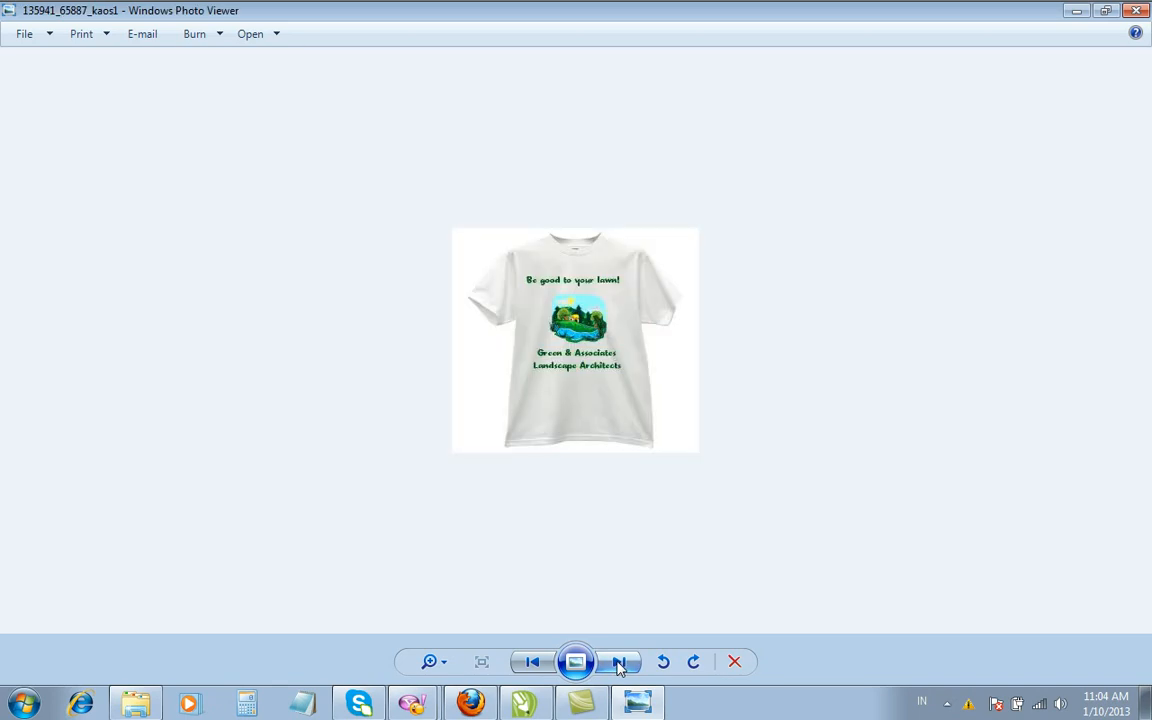
click(619, 662)
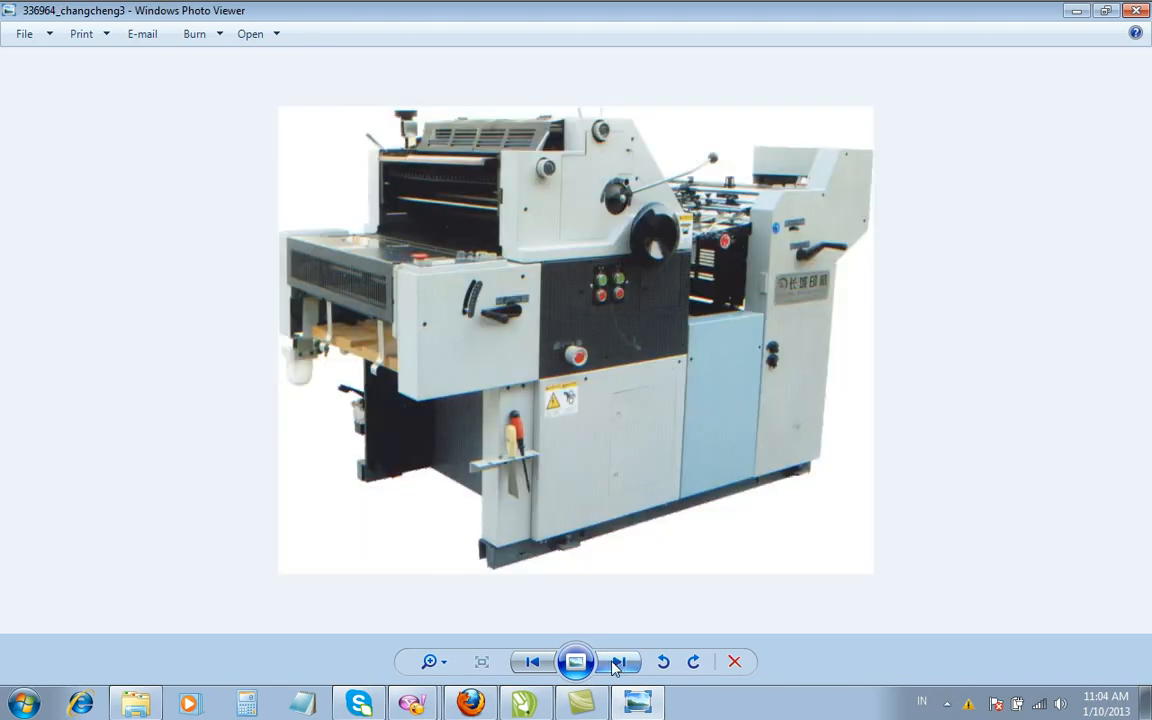
click(532, 662)
click(1146, 11)
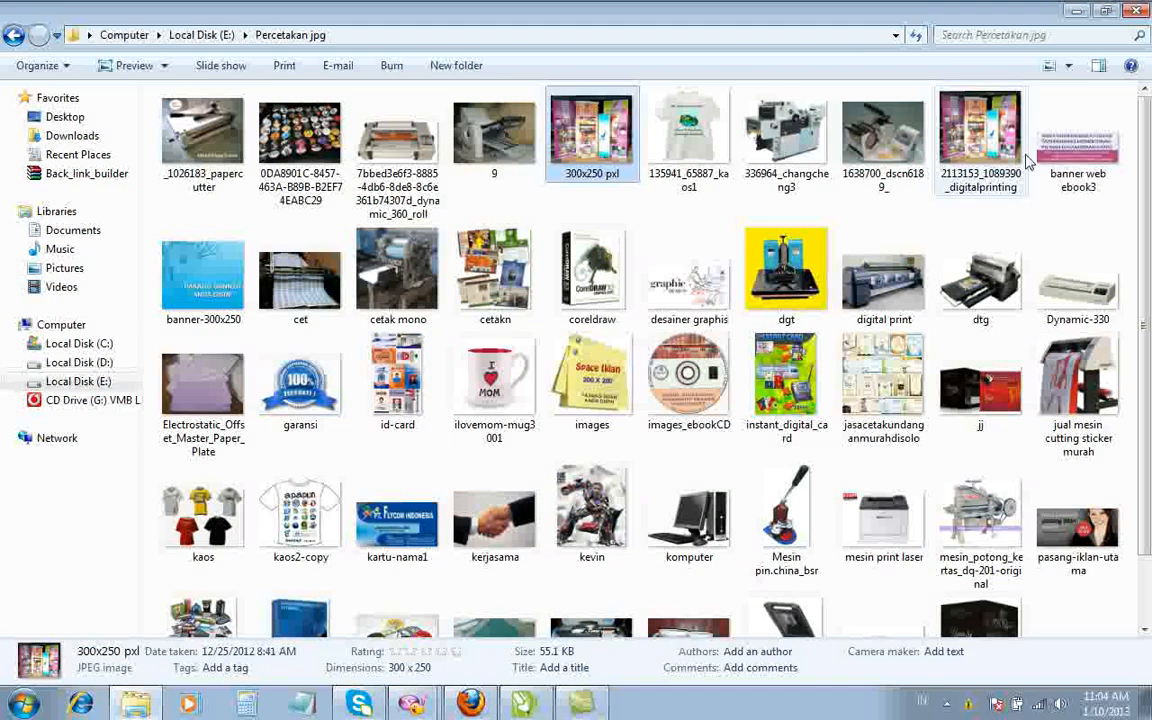
Step: View the jasacetakundanganmurahdisolo image of invitation card designs and close it
scroll(400, 548, down, 2)
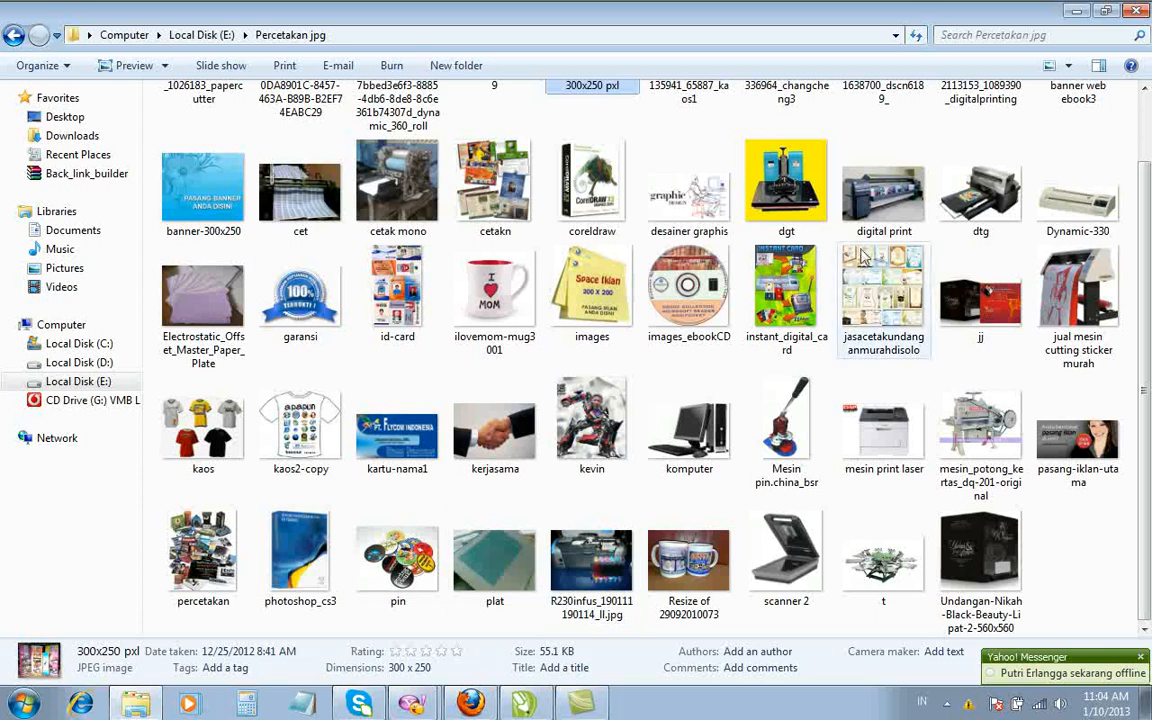
double_click(847, 312)
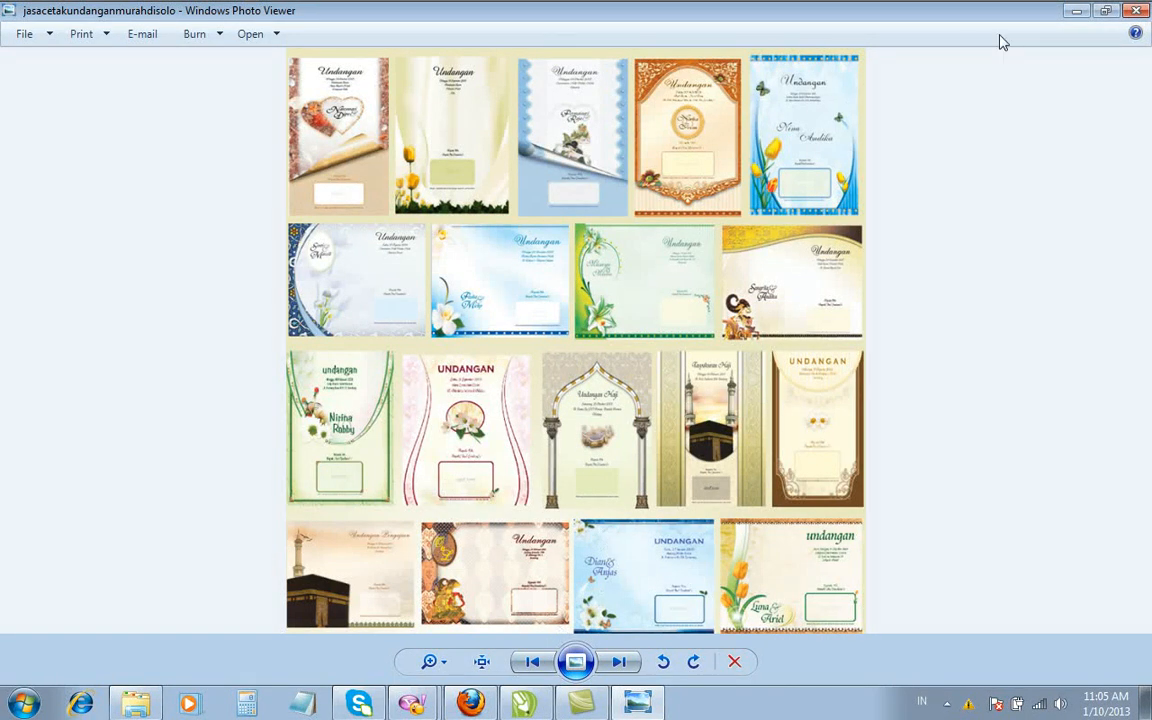
key(alt+F4)
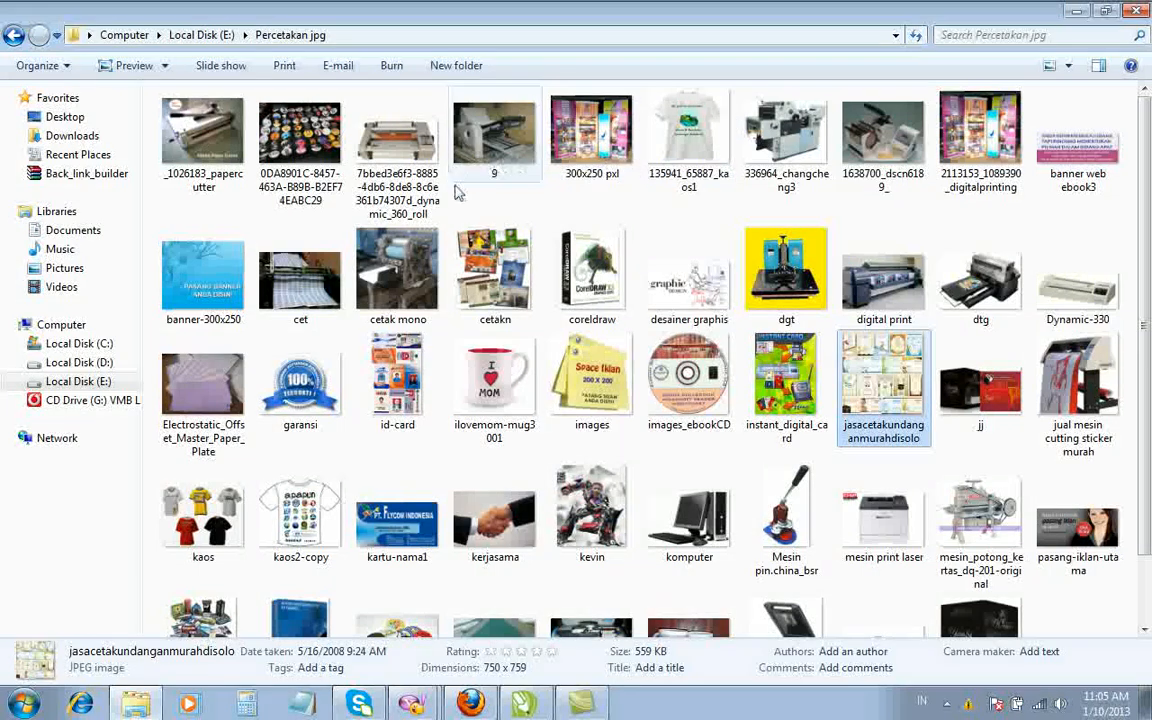
Step: View the digital print image and the R230infus ink printer image, closing each one
double_click(875, 282)
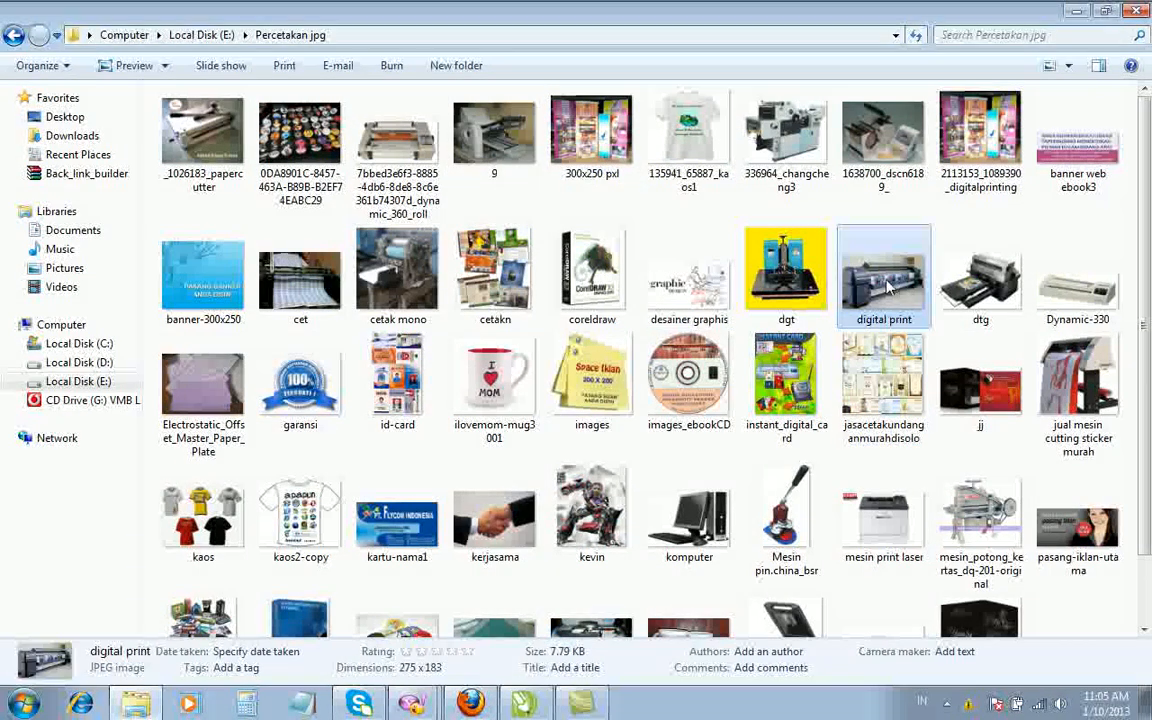
click(1136, 10)
scroll(920, 170, down, 2)
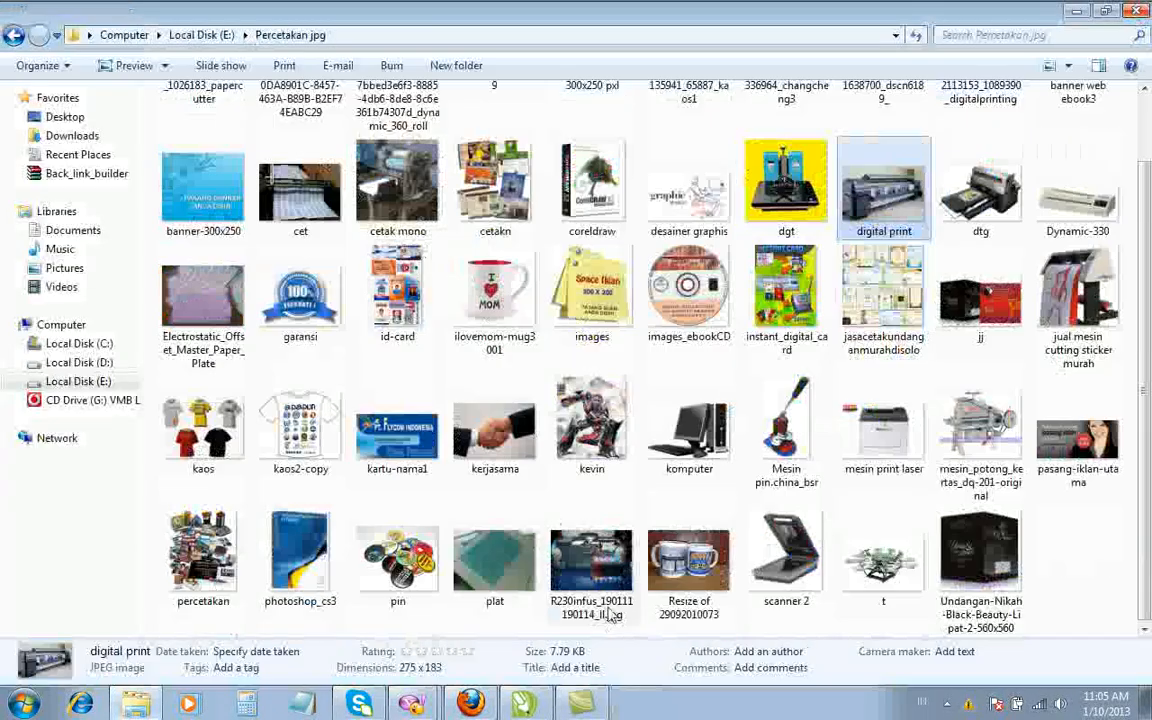
double_click(609, 573)
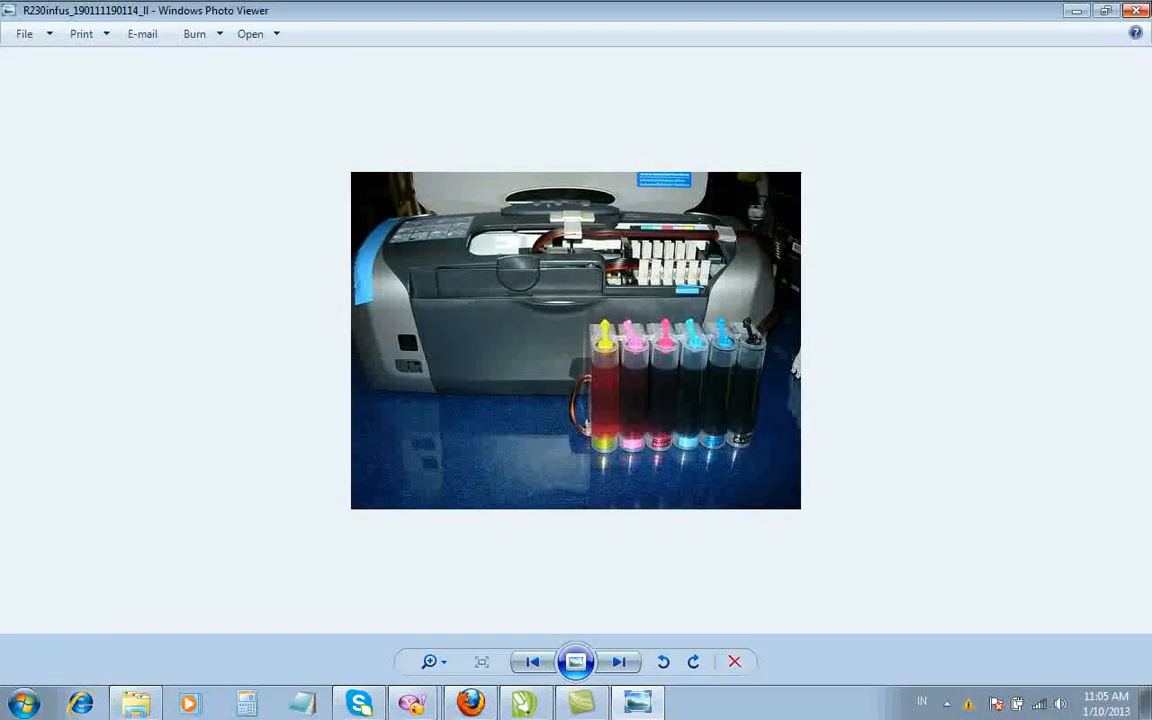
click(1146, 10)
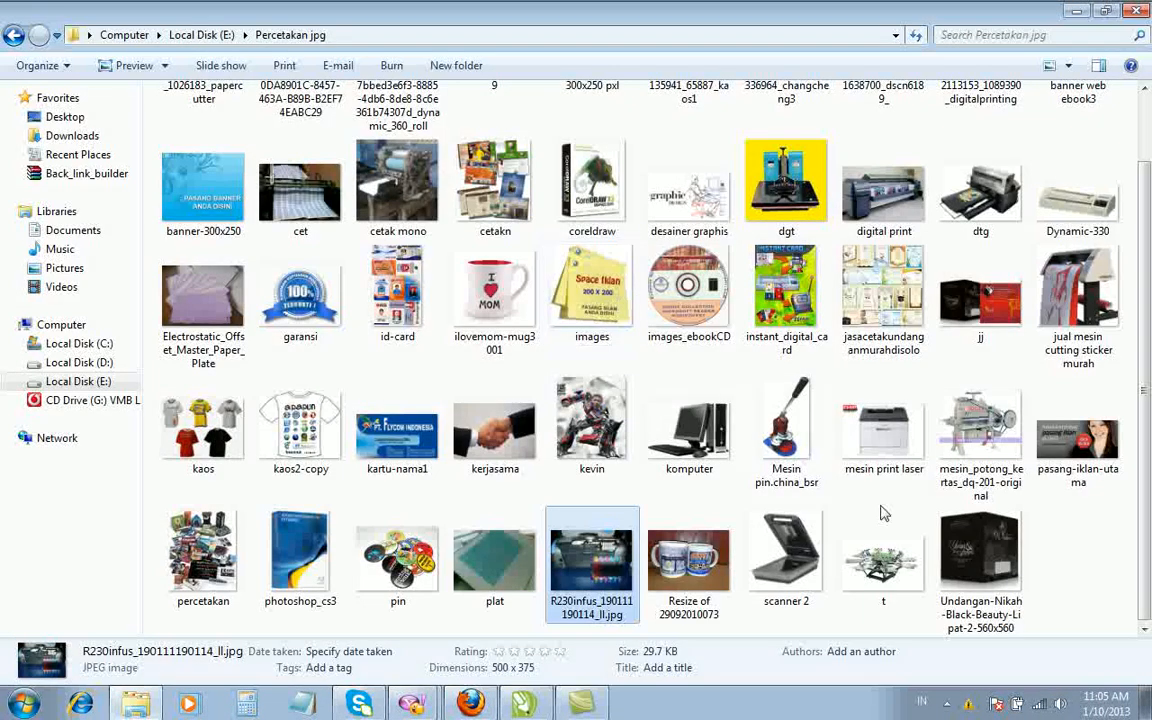
Step: Point out the scanner 2 image in the folder and view the machine photo named 9
click(786, 550)
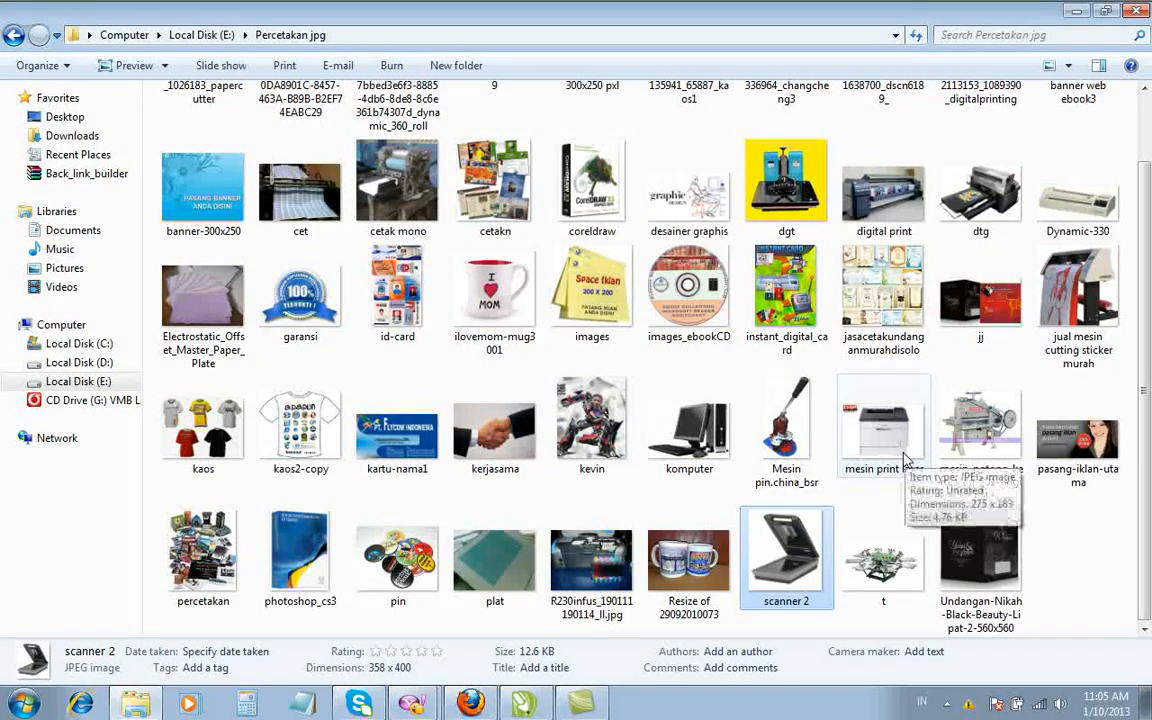
scroll(905, 460, up, 1)
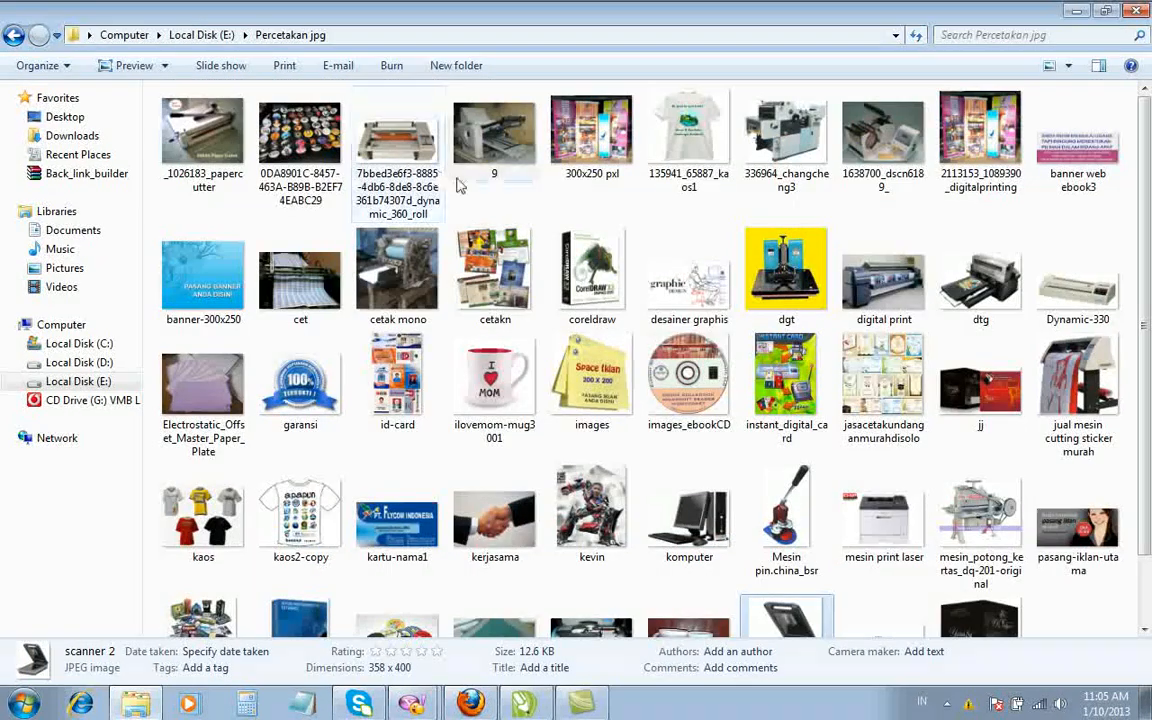
double_click(510, 166)
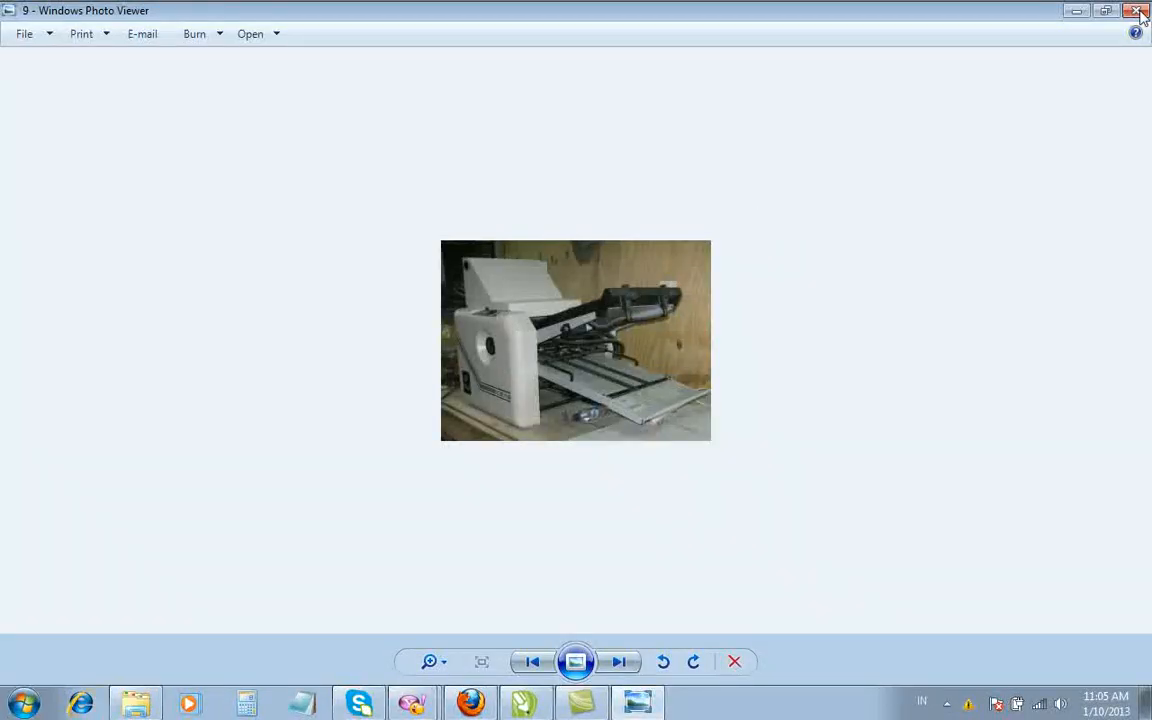
key(alt+F4)
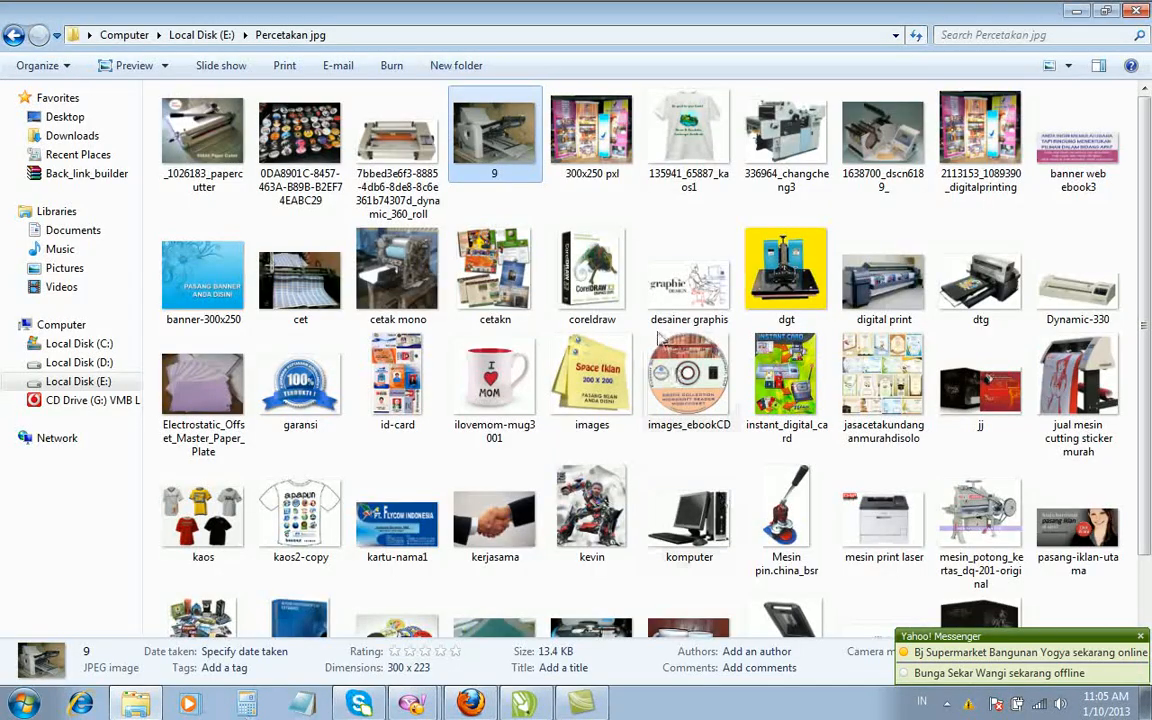
Step: View the 336964_changcheng3 and cetak mono printing press images, close them and switch to CorelDRAW
double_click(790, 135)
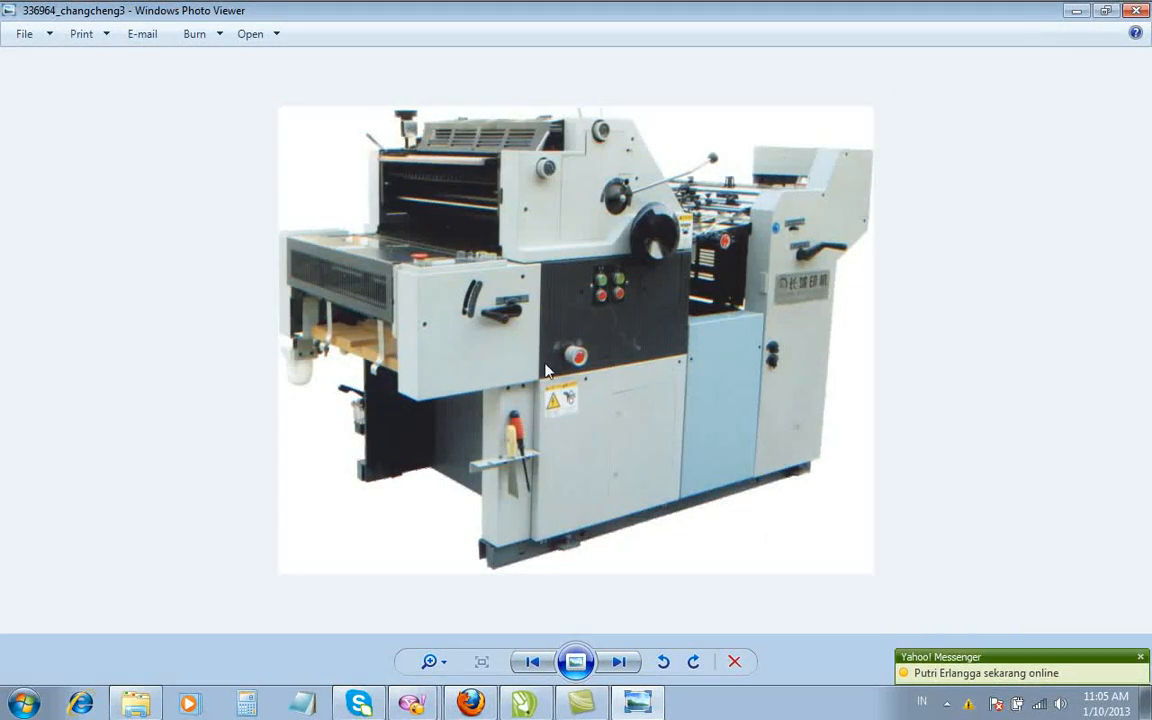
key(alt+F4)
double_click(365, 285)
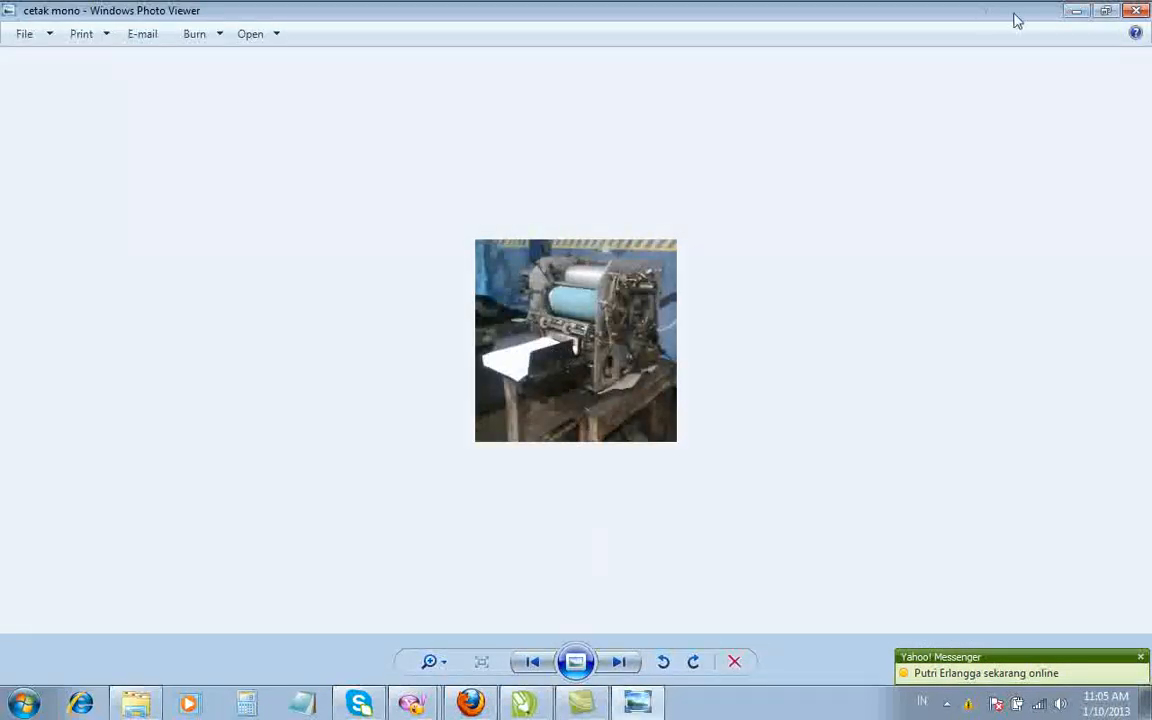
click(1136, 10)
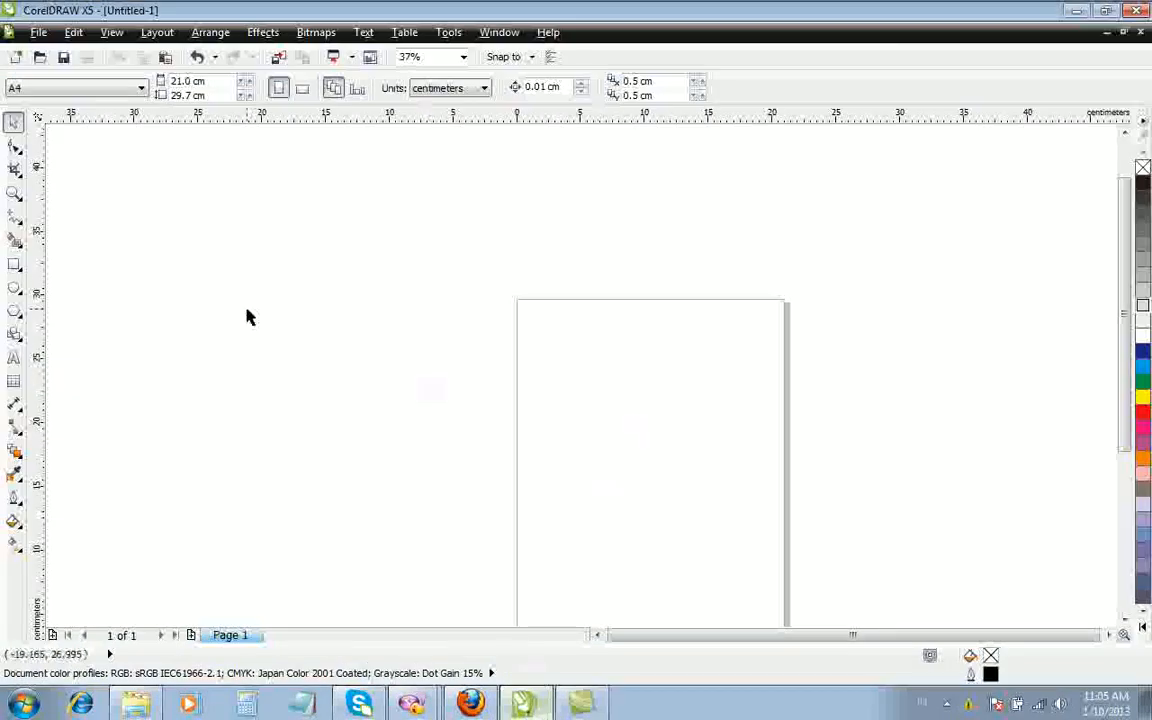
Step: Draw a rectangle about 17.2 cm wide and 12.1 cm high in the upper half of the A4 page
scroll(633, 463, up, 1)
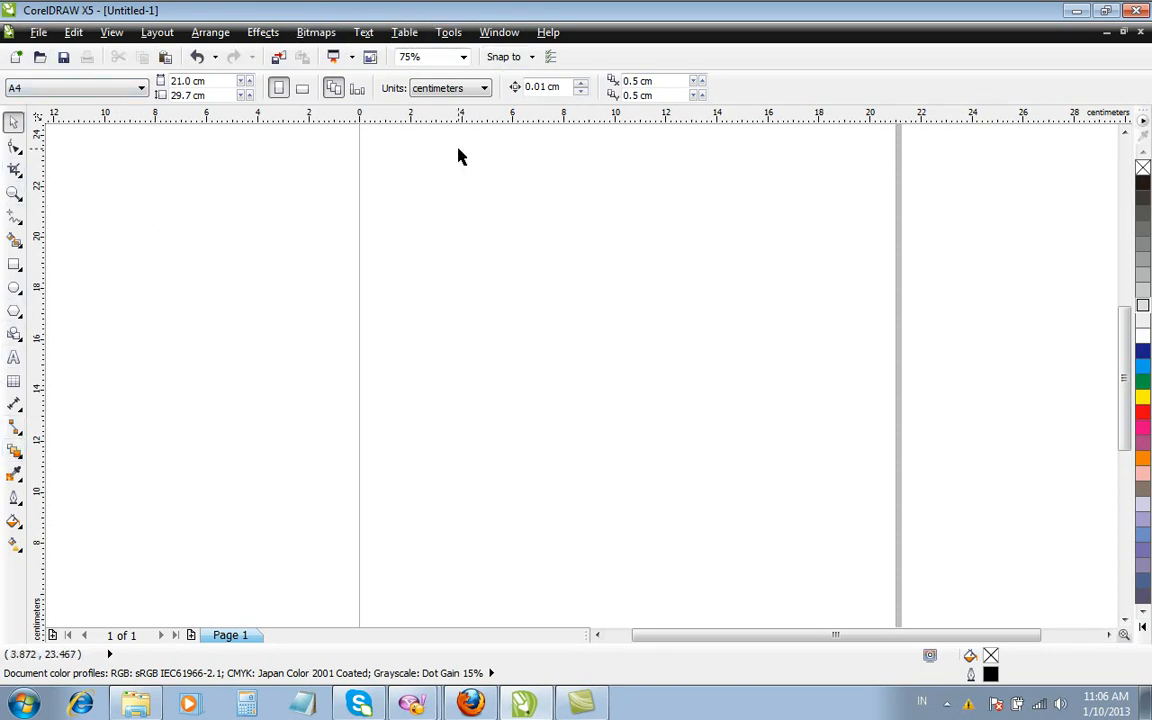
scroll(458, 157, down, 3)
scroll(594, 239, down, 1)
scroll(571, 205, up, 2)
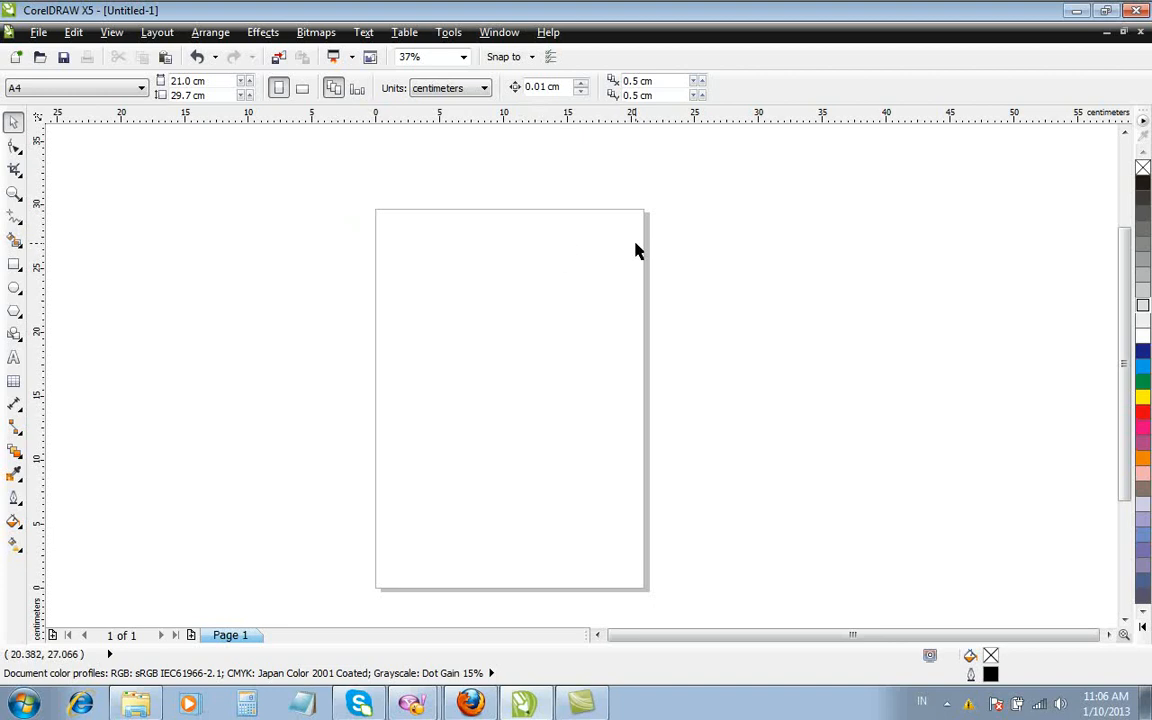
click(14, 264)
drag(410, 273, 630, 428)
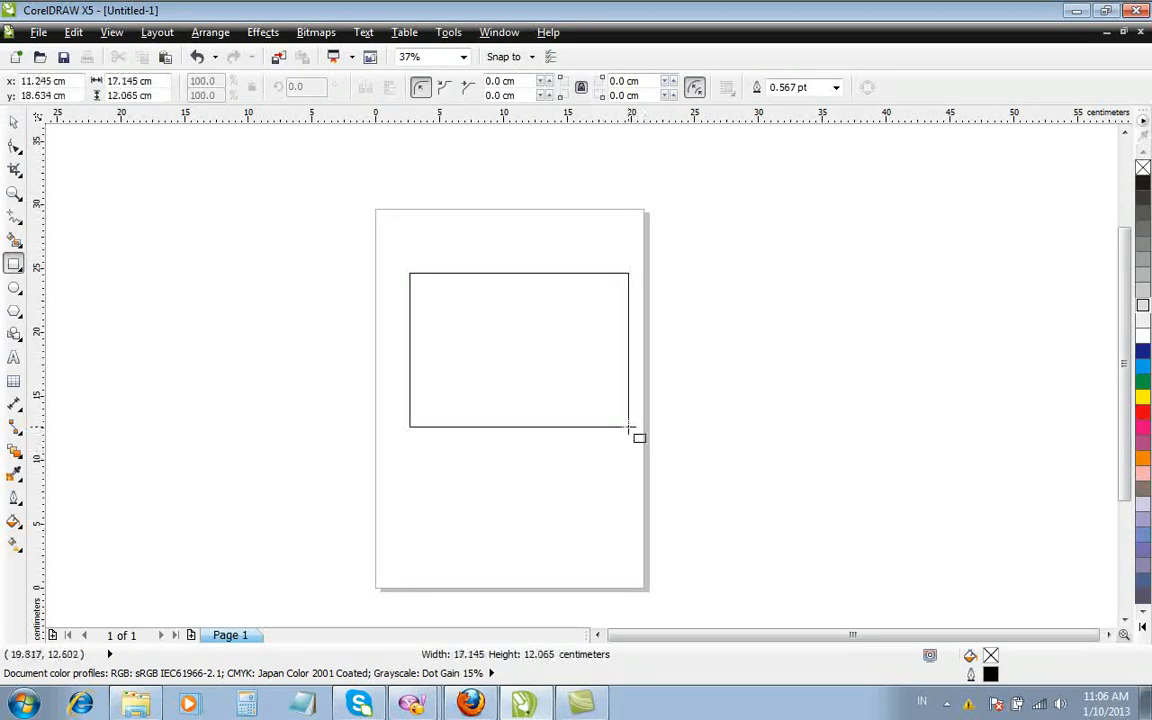
Step: Stretch the rectangle's left side outward to a width of about 18.3 cm and deselect it
click(22, 122)
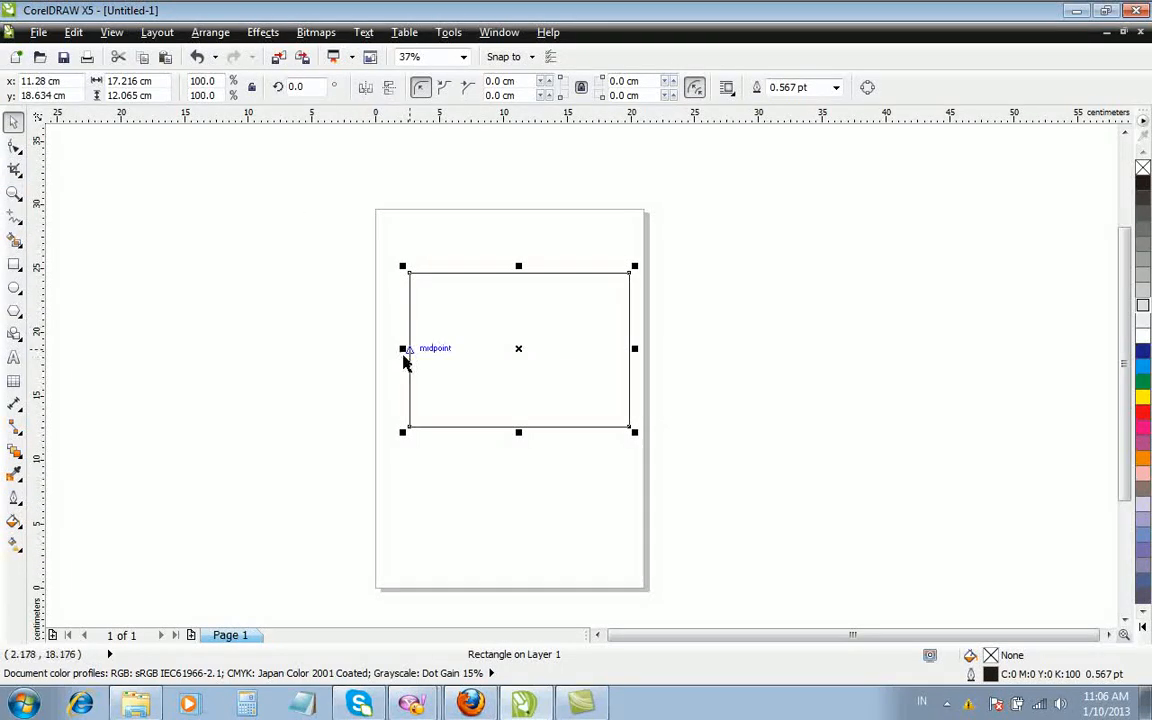
drag(400, 349, 389, 348)
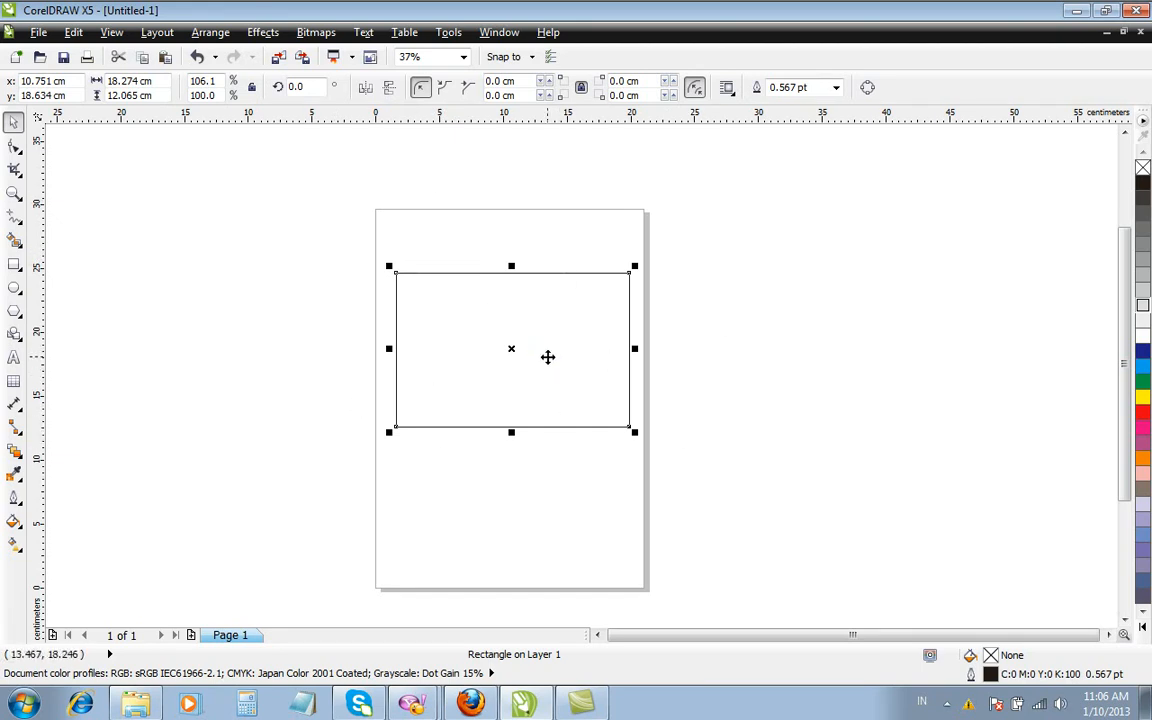
click(362, 333)
Step: Move the rectangle upward so its centre sits at about x 10.7 cm, y 19.8 cm
click(535, 337)
scroll(495, 330, up, 2)
drag(509, 342, 507, 313)
click(395, 270)
click(395, 270)
scroll(365, 234, down, 2)
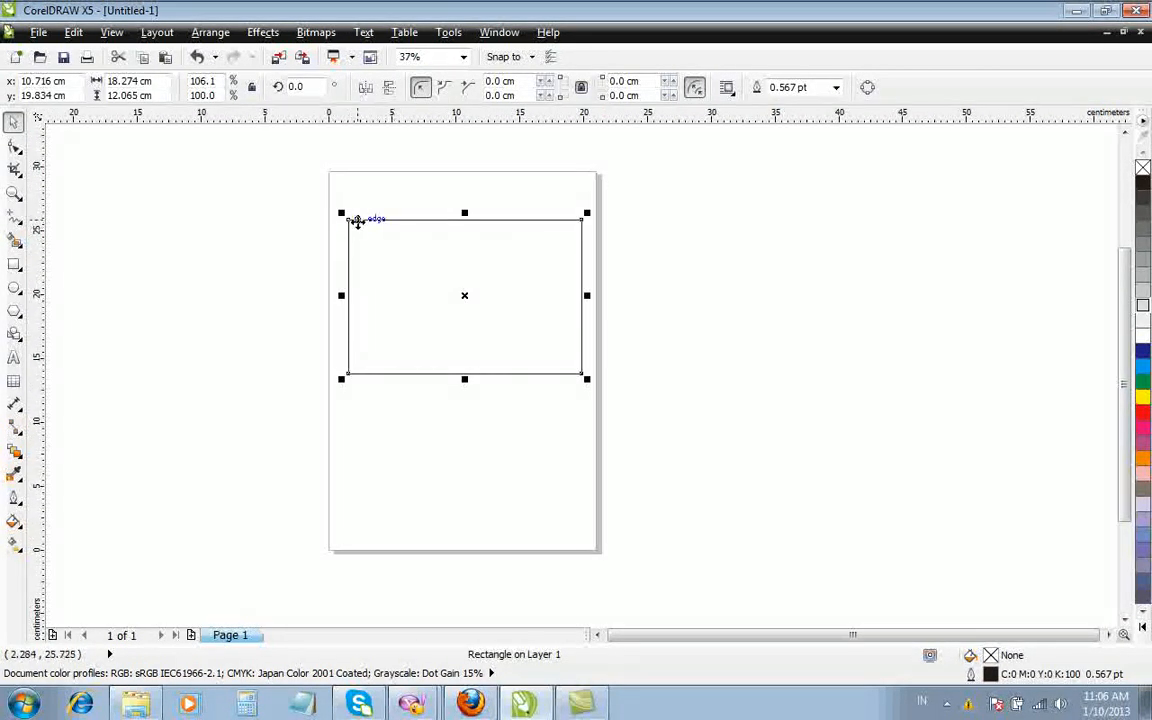
Step: Move the rectangle further up to a centre of about x 10.6 cm, y 20.9 cm and deselect it
scroll(358, 222, up, 2)
scroll(494, 316, down, 2)
scroll(497, 314, up, 1)
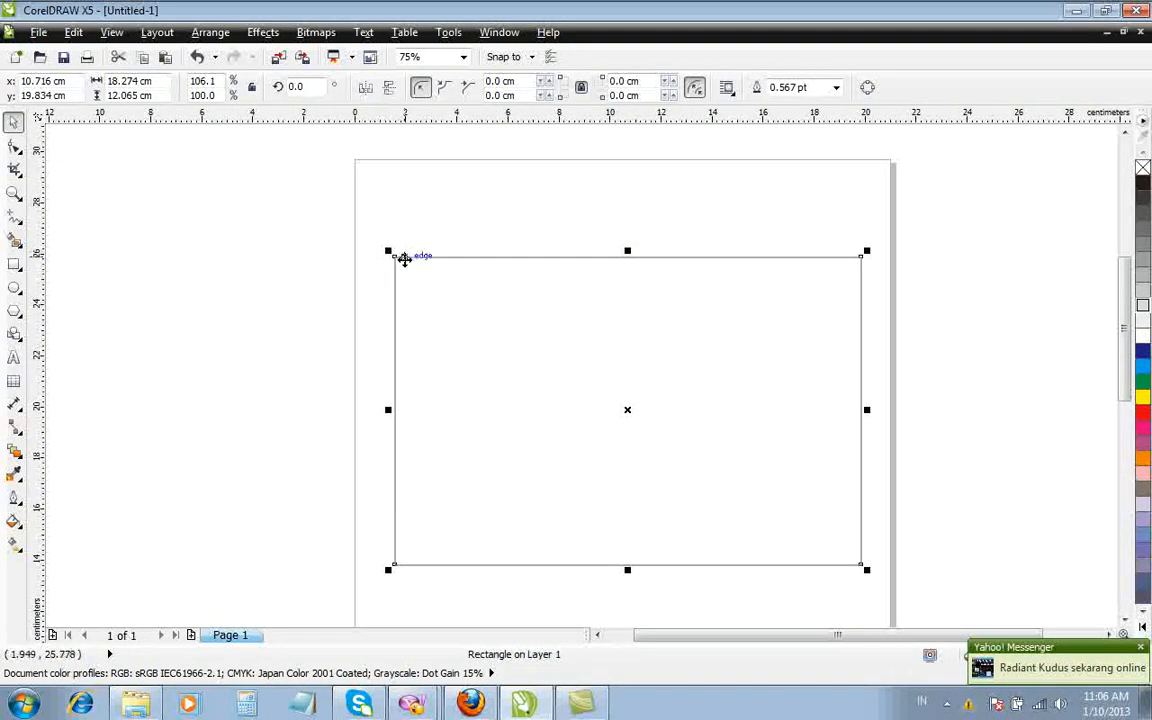
drag(504, 316, 506, 292)
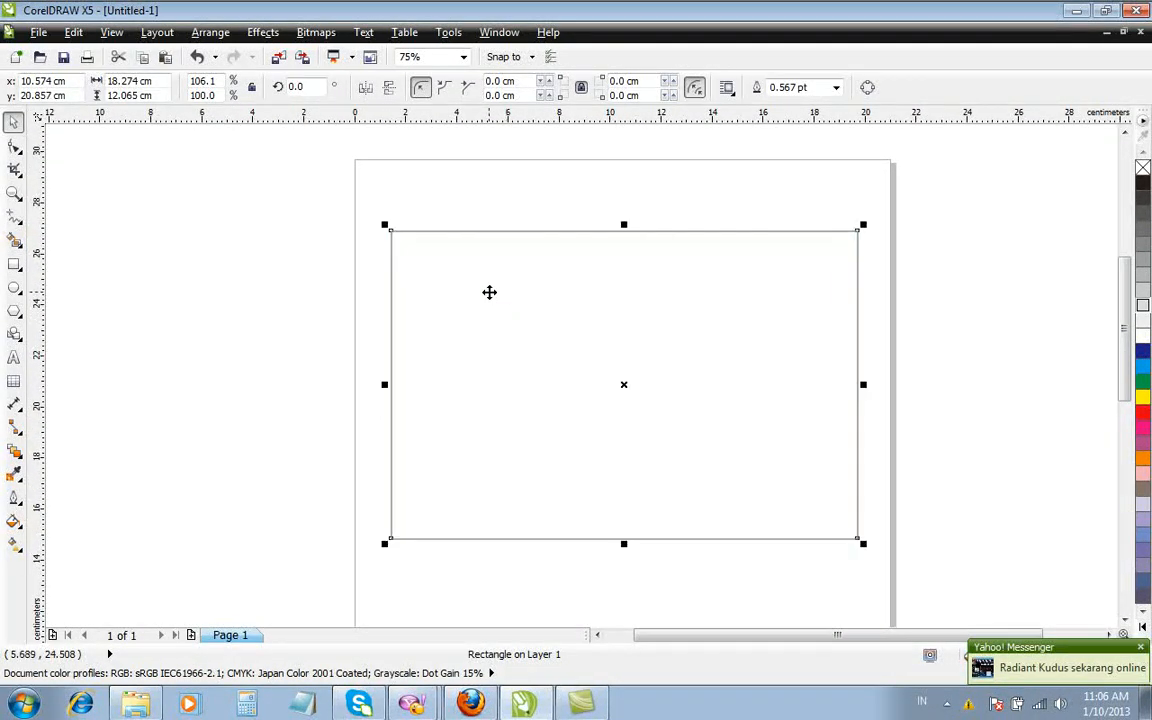
click(275, 239)
click(437, 233)
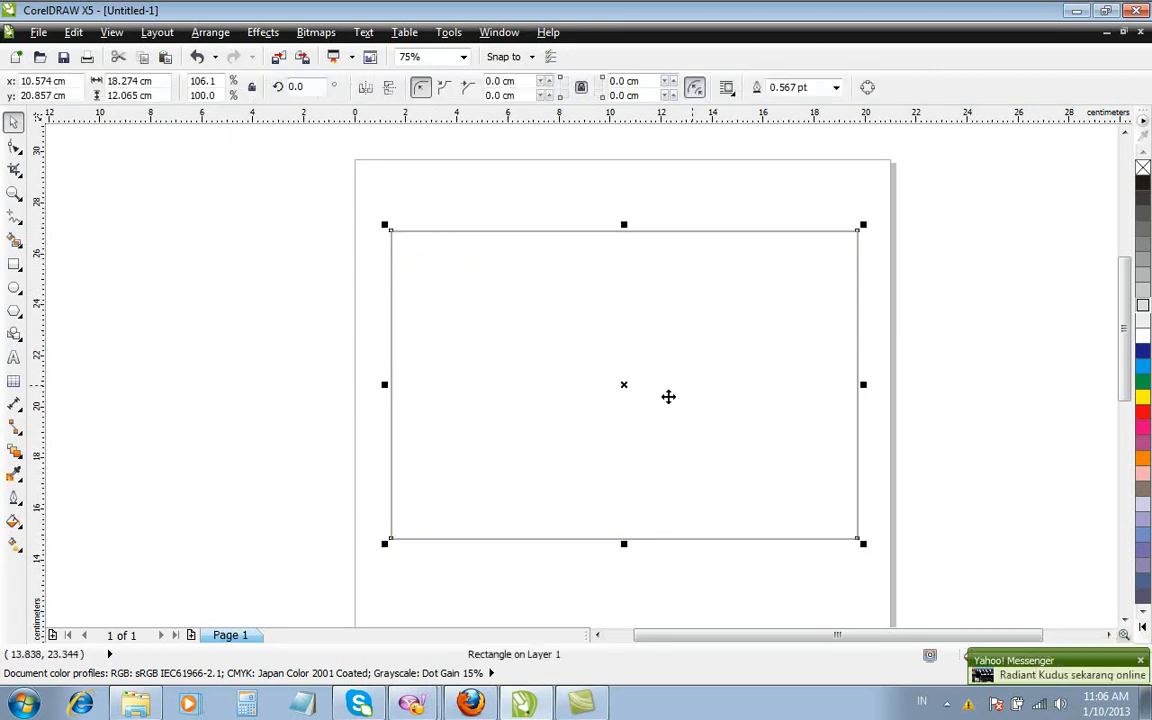
click(305, 280)
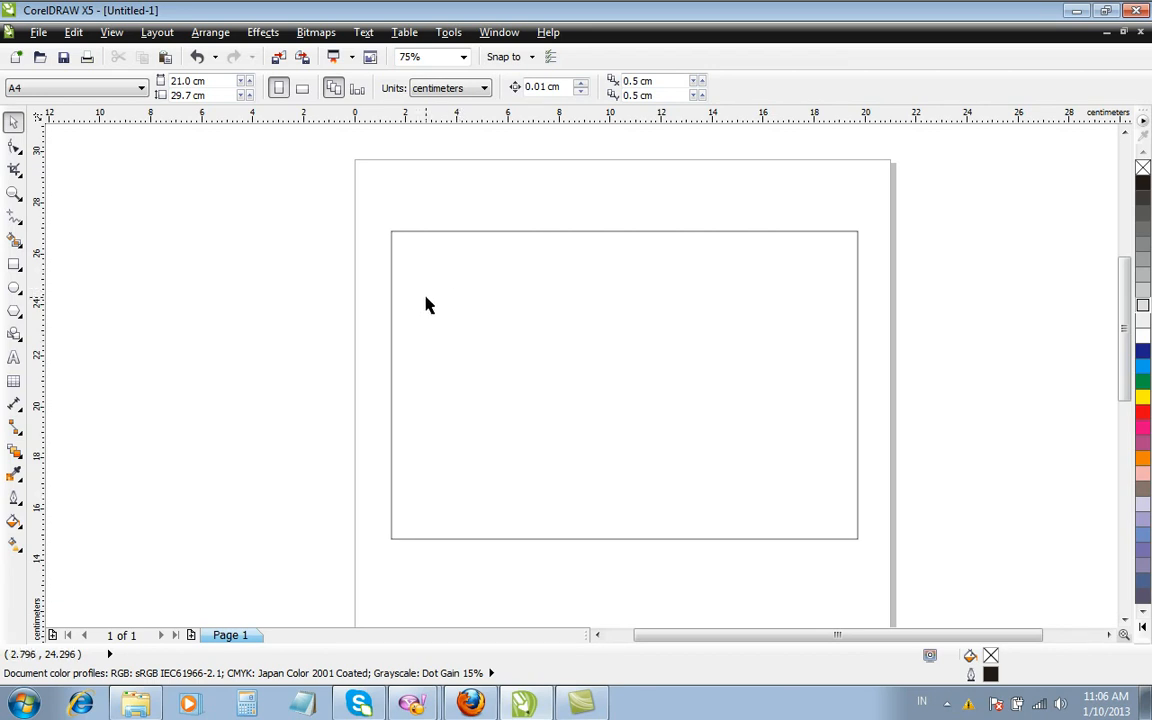
Step: Move the rectangle up to a centre of about x 10.3 cm, y 22.5 cm and deselect it
drag(534, 324, 538, 287)
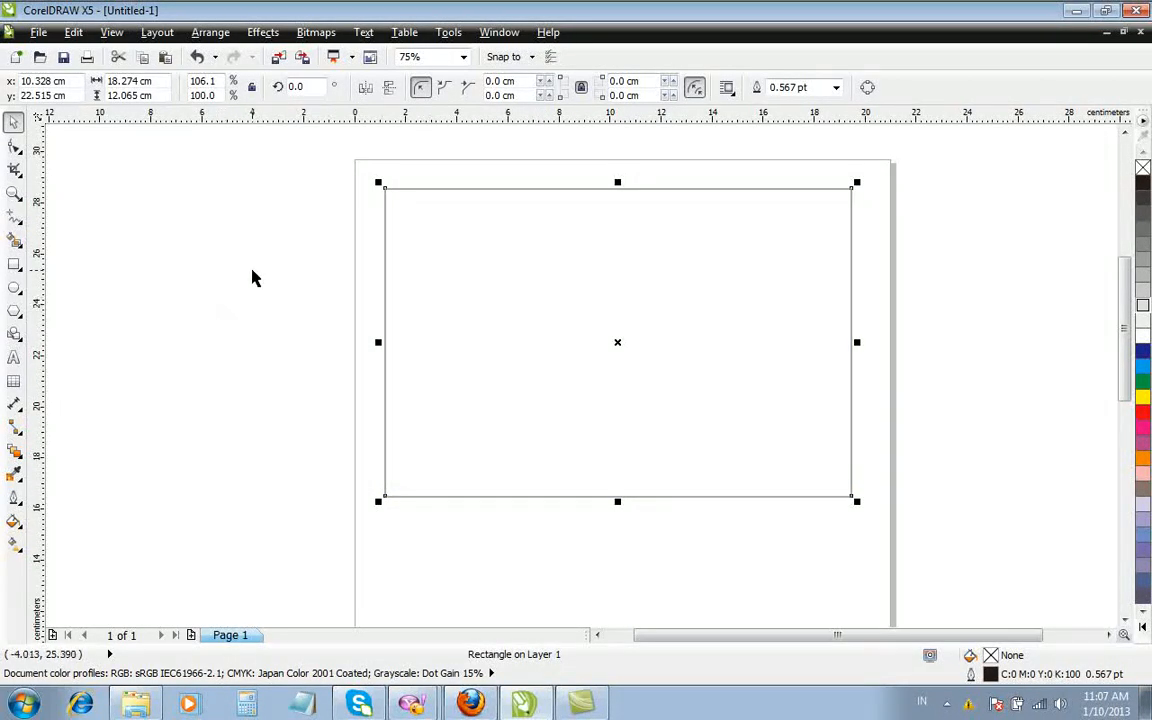
click(428, 165)
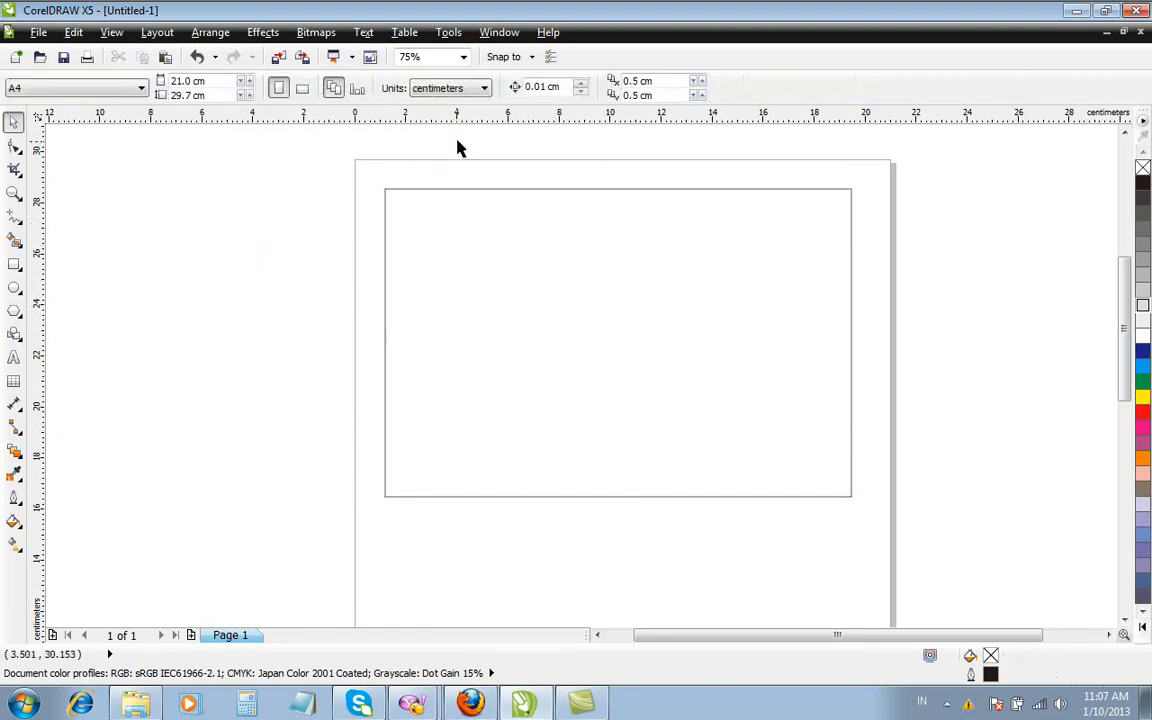
Step: Review the available drawing units and choose centimeters
click(484, 91)
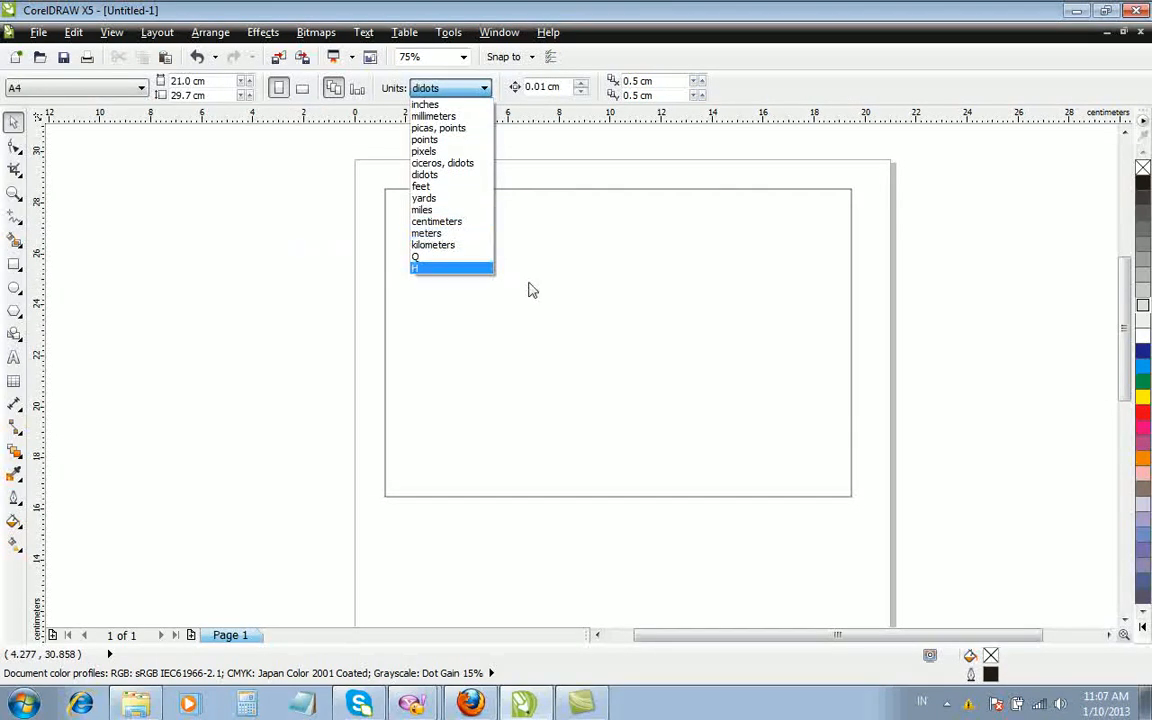
click(571, 313)
click(385, 228)
click(473, 162)
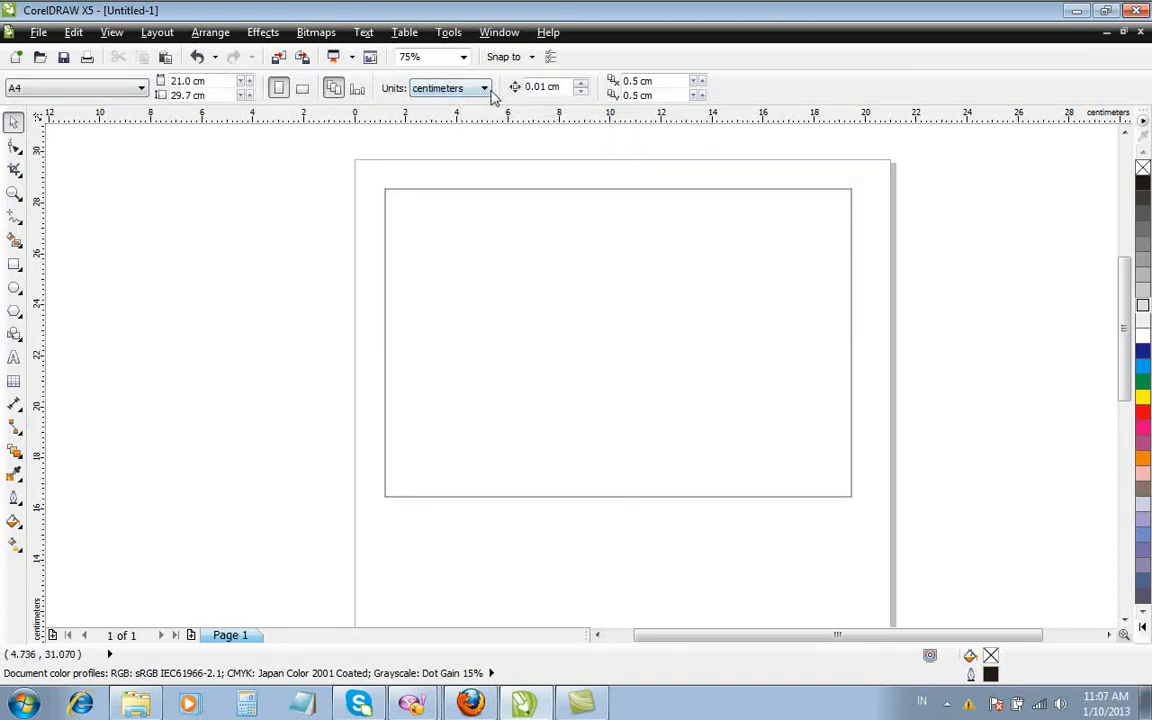
click(451, 88)
click(445, 222)
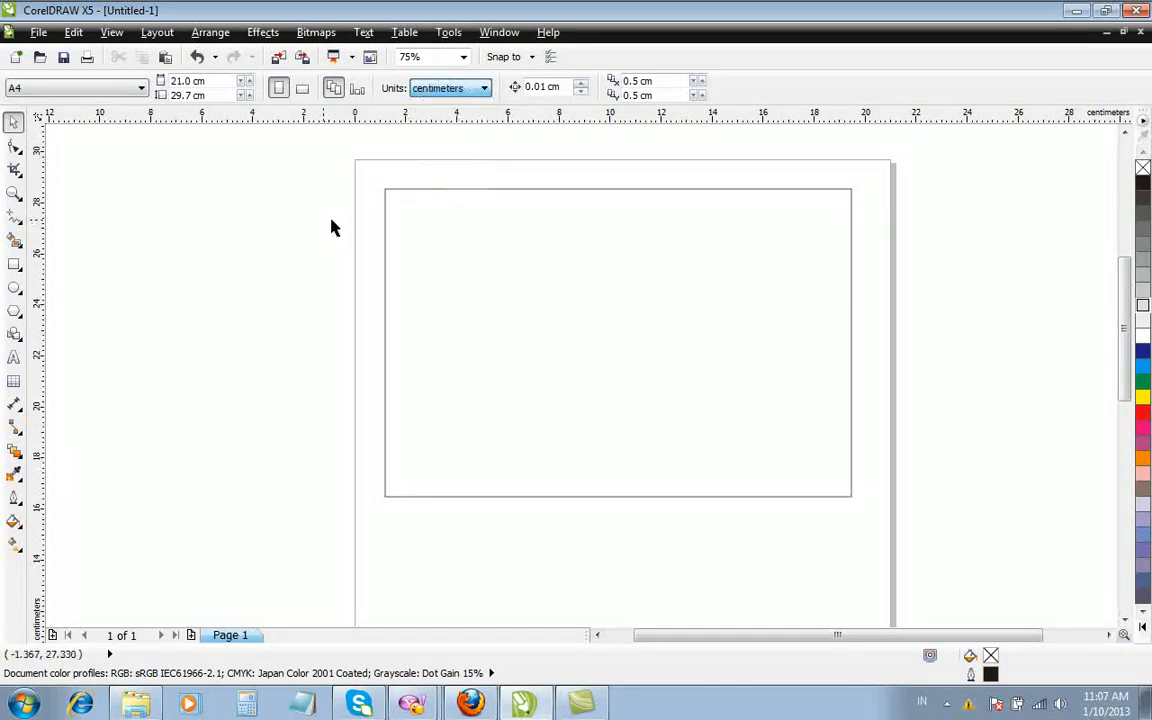
Step: Set the rectangle's size to 20 cm wide and 10 cm high
click(385, 231)
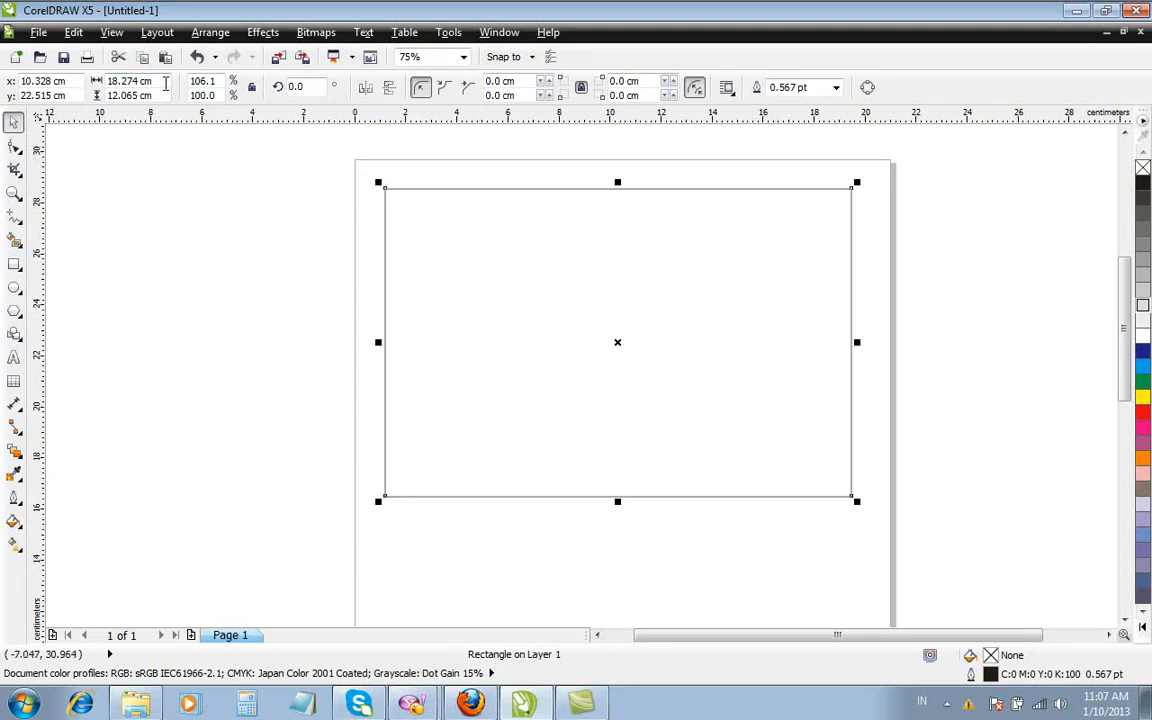
click(166, 84)
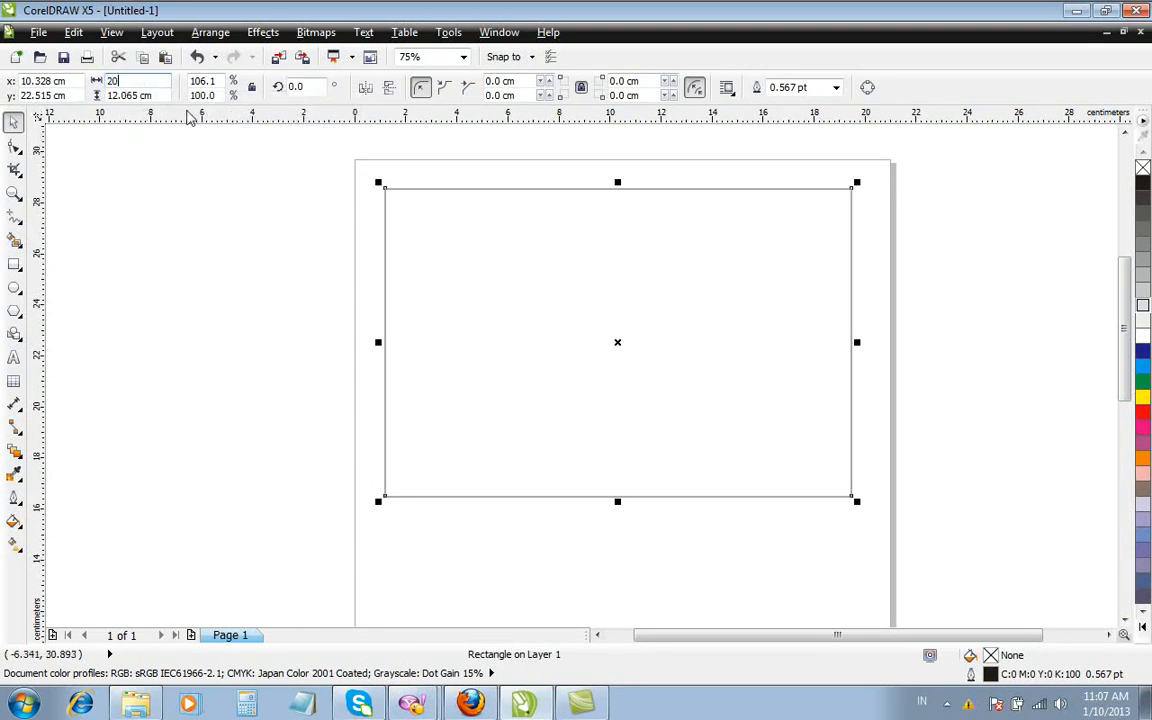
click(158, 96)
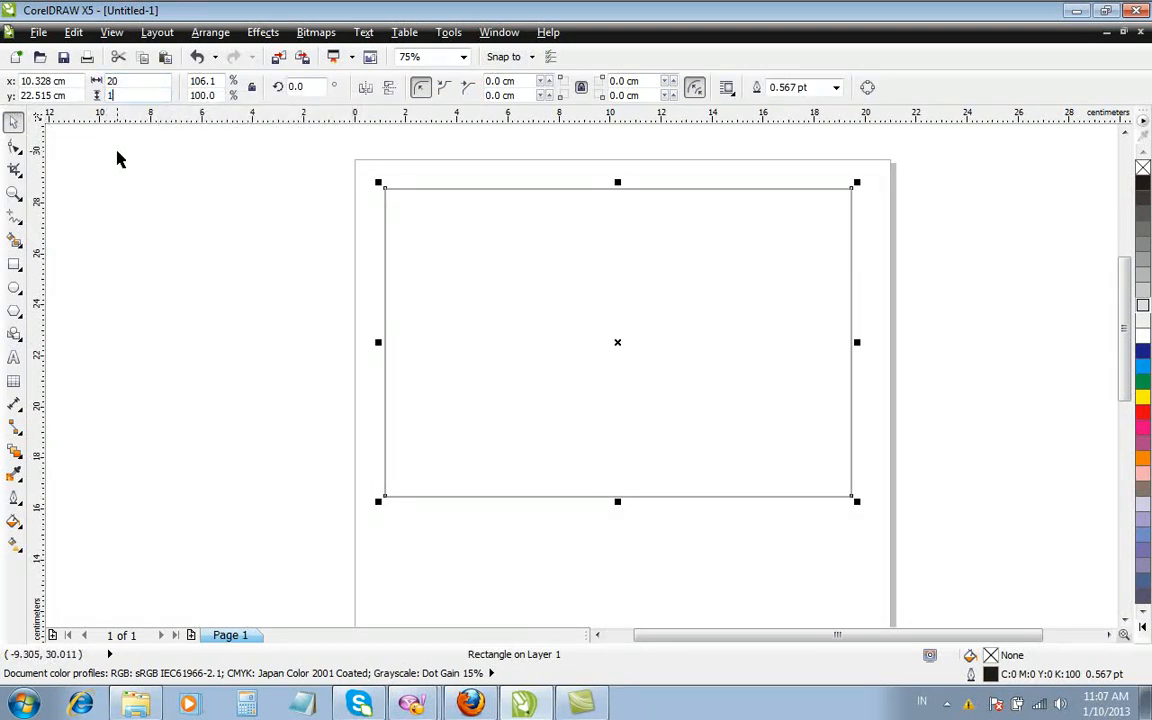
key(Return)
Step: Move the resized rectangle up near the page's upper edge, to a centre of about x 10.4 cm, y 24.0 cm
click(527, 293)
drag(527, 293, 527, 249)
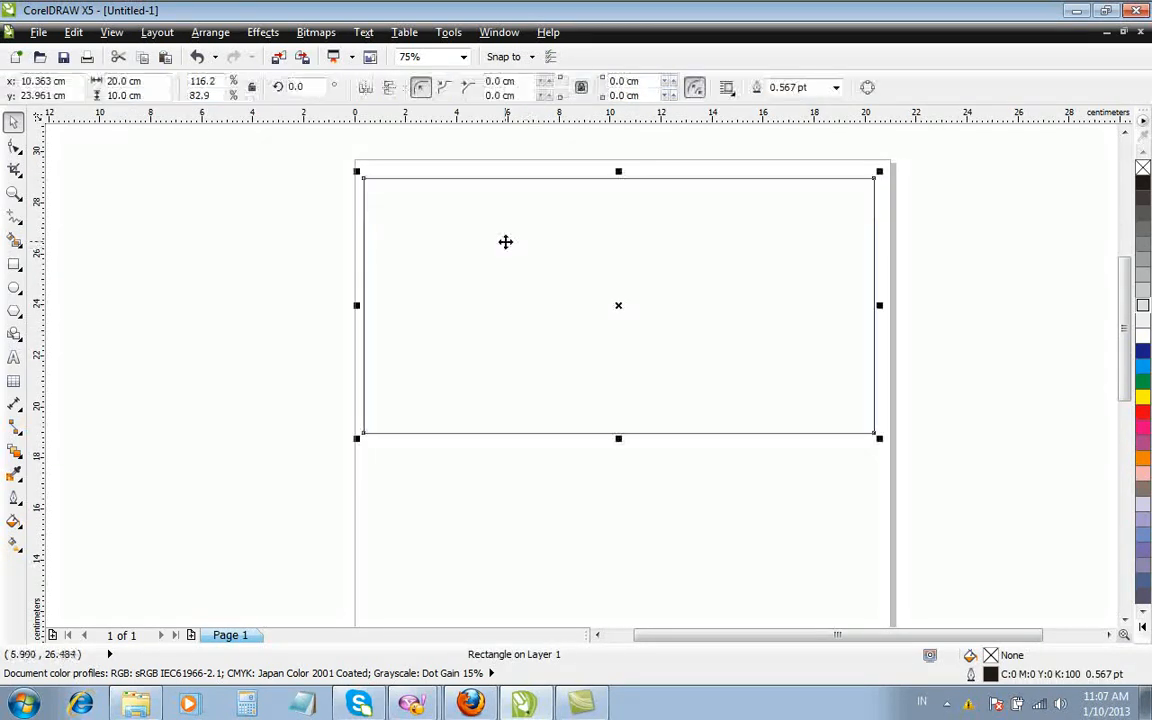
click(285, 272)
click(484, 246)
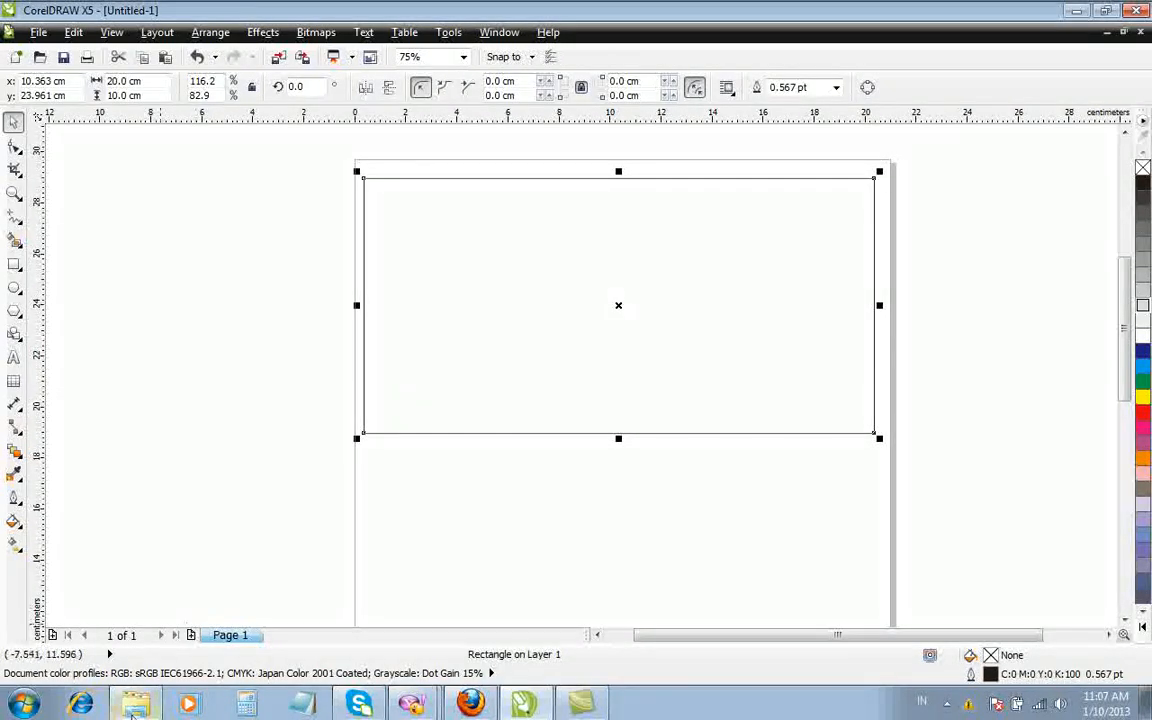
Step: Switch to Windows Explorer and copy the image "custom laptop 01" from the "skinz laptop new" folder in D:\PICTURE 1
click(135, 705)
click(110, 365)
double_click(720, 310)
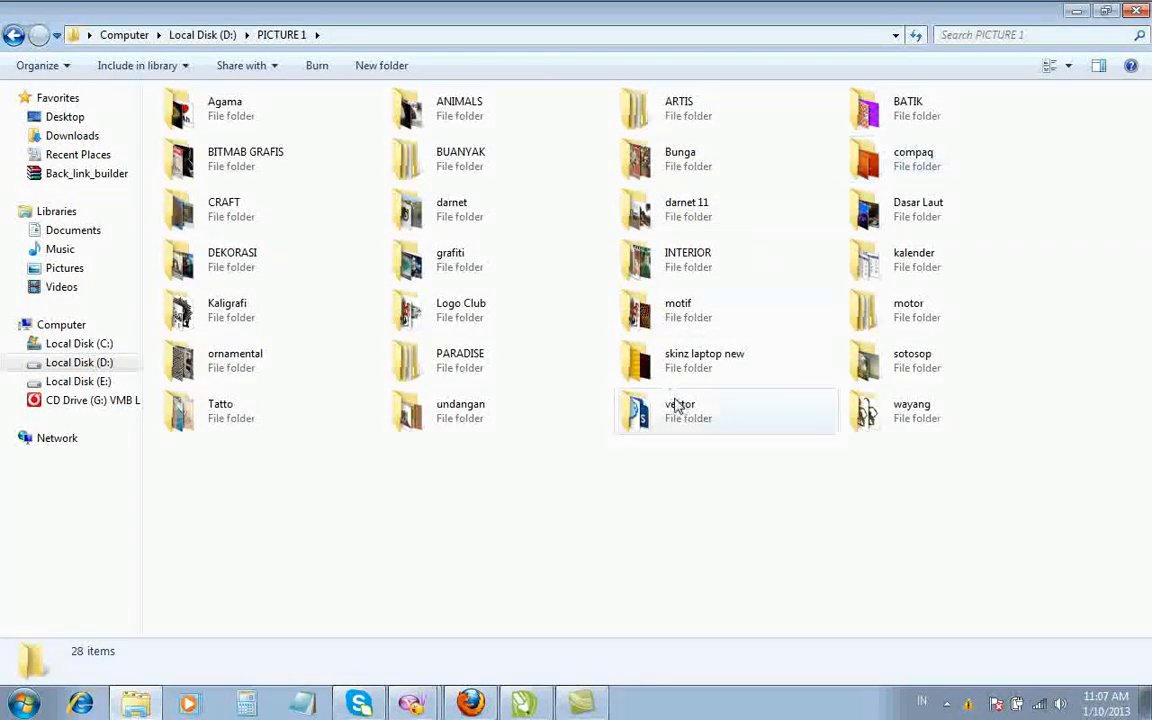
double_click(686, 362)
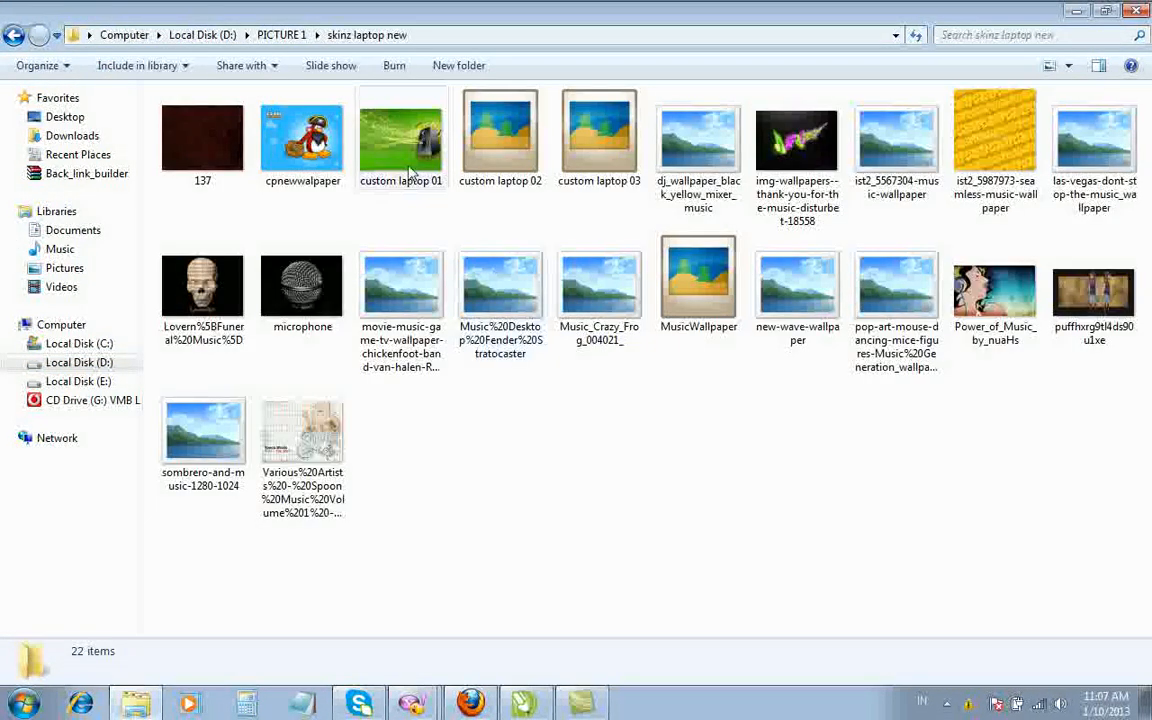
right_click(413, 175)
click(445, 509)
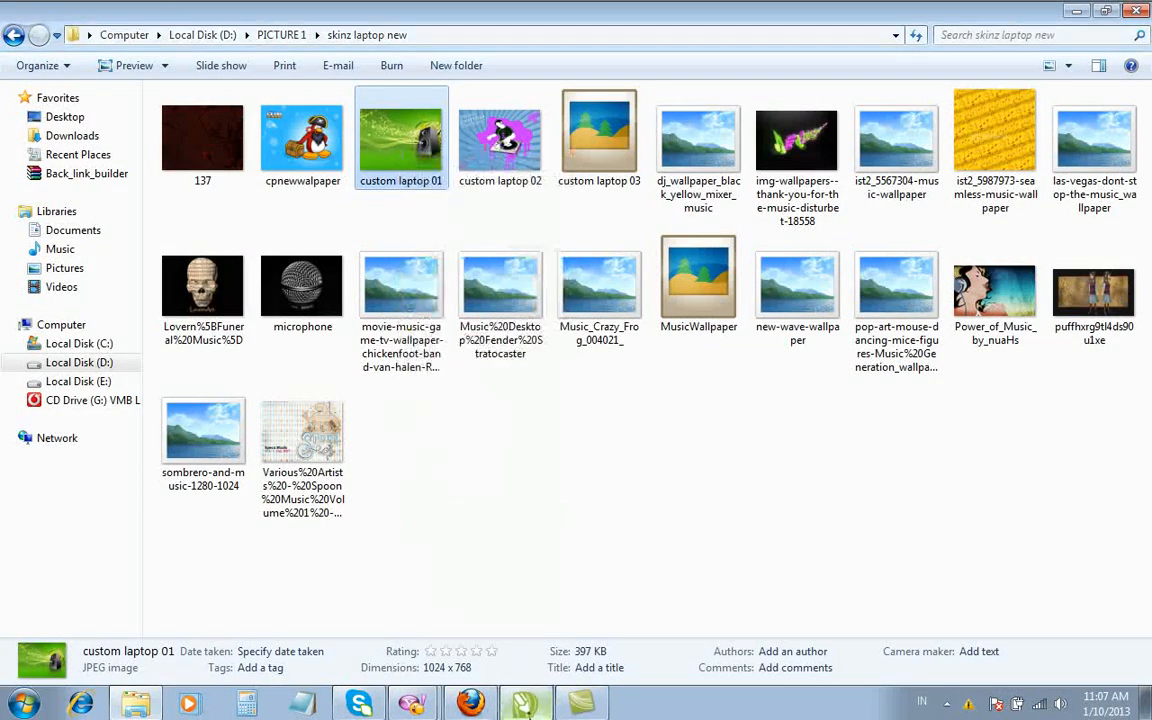
Step: Switch back to CorelDRAW, paste the copied image and move it to the upper right, clear of the page rectangle
click(524, 703)
right_click(96, 353)
click(149, 470)
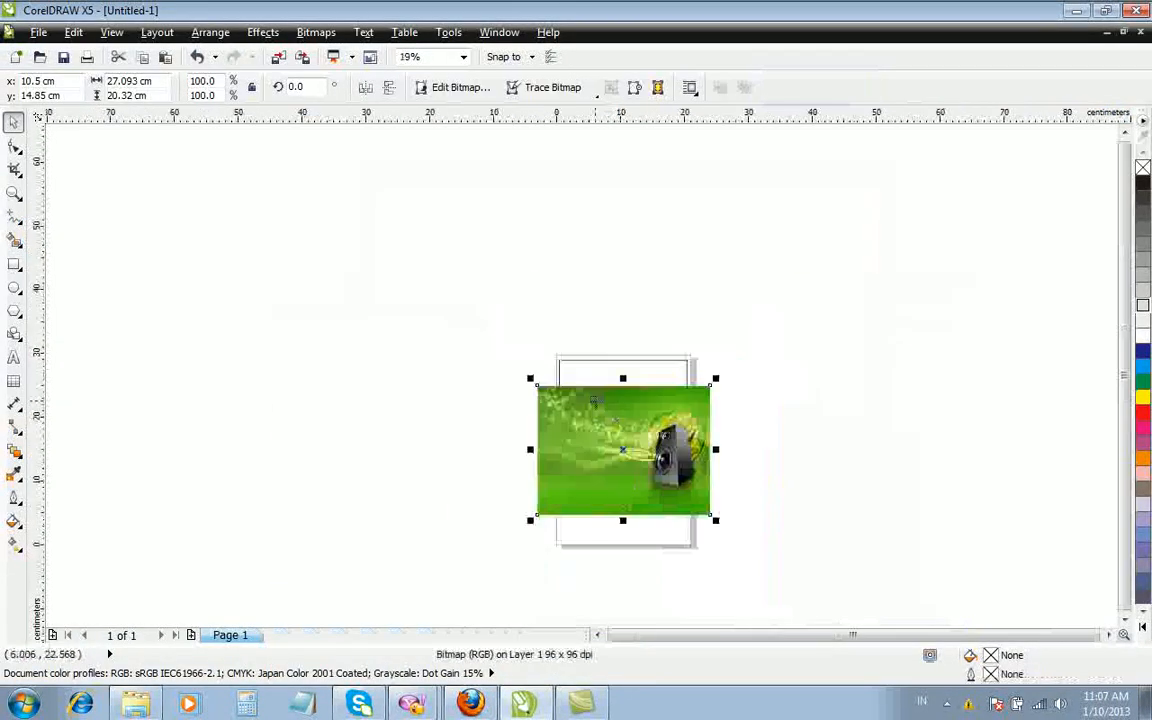
drag(616, 414, 764, 315)
Step: Place a copy of the rectangle over the image's upper-left area, scaled down to about 14.8 by 7.4 cm
drag(621, 389, 760, 330)
scroll(752, 305, up, 4)
drag(1000, 213, 862, 285)
drag(706, 355, 698, 292)
Step: Intersect the small rectangle with the image and pull the pieces out to the image's left
shift+click(903, 197)
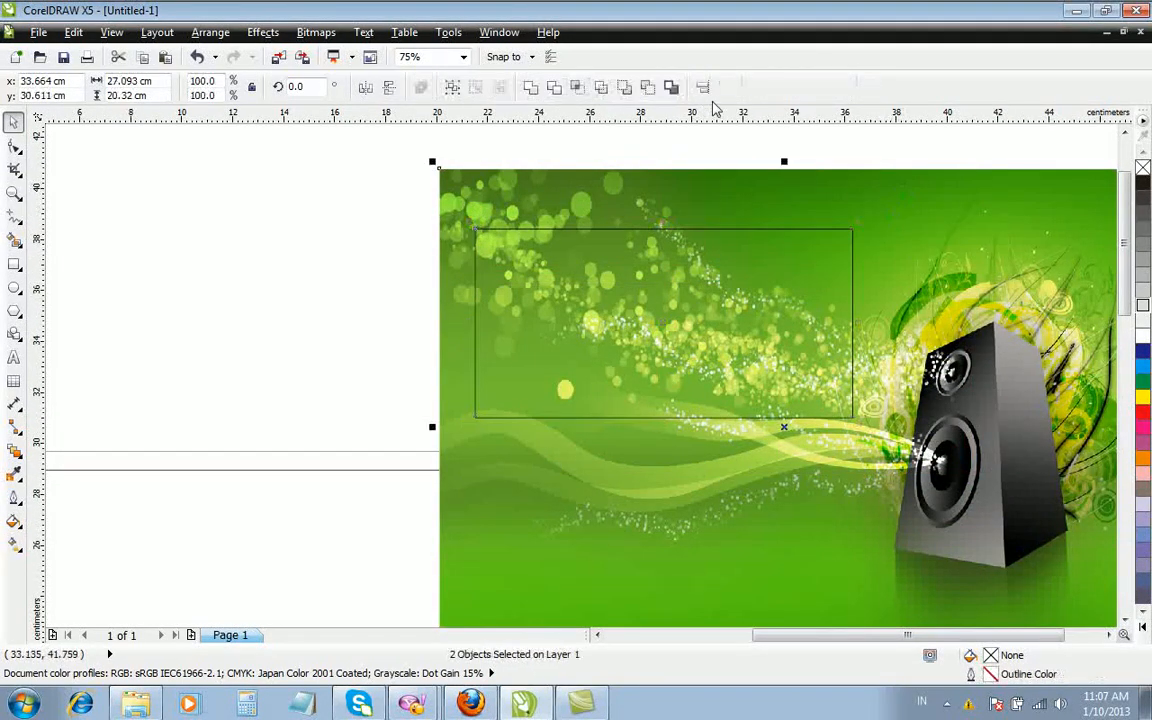
click(580, 89)
drag(476, 300, 142, 300)
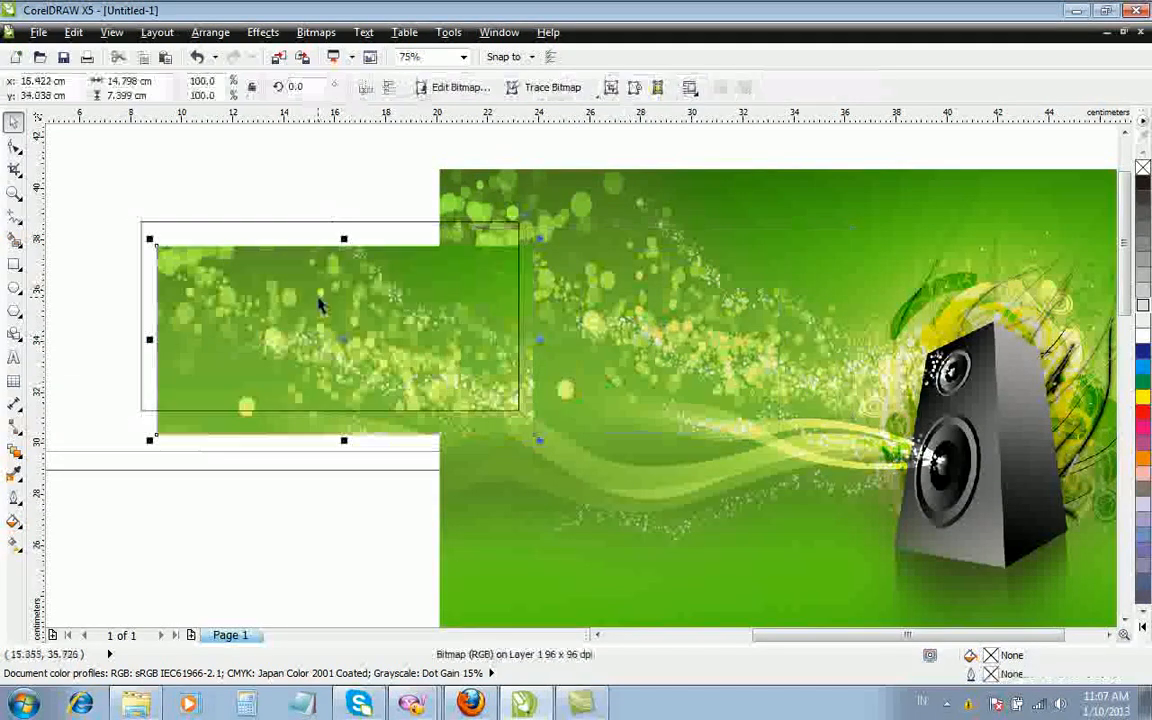
Step: Move the small rectangle away from the cropped piece, and delete both that rectangle and the original full image
drag(321, 337, 161, 508)
scroll(486, 438, down, 1)
scroll(484, 437, up, 1)
drag(465, 379, 337, 541)
scroll(424, 465, down, 2)
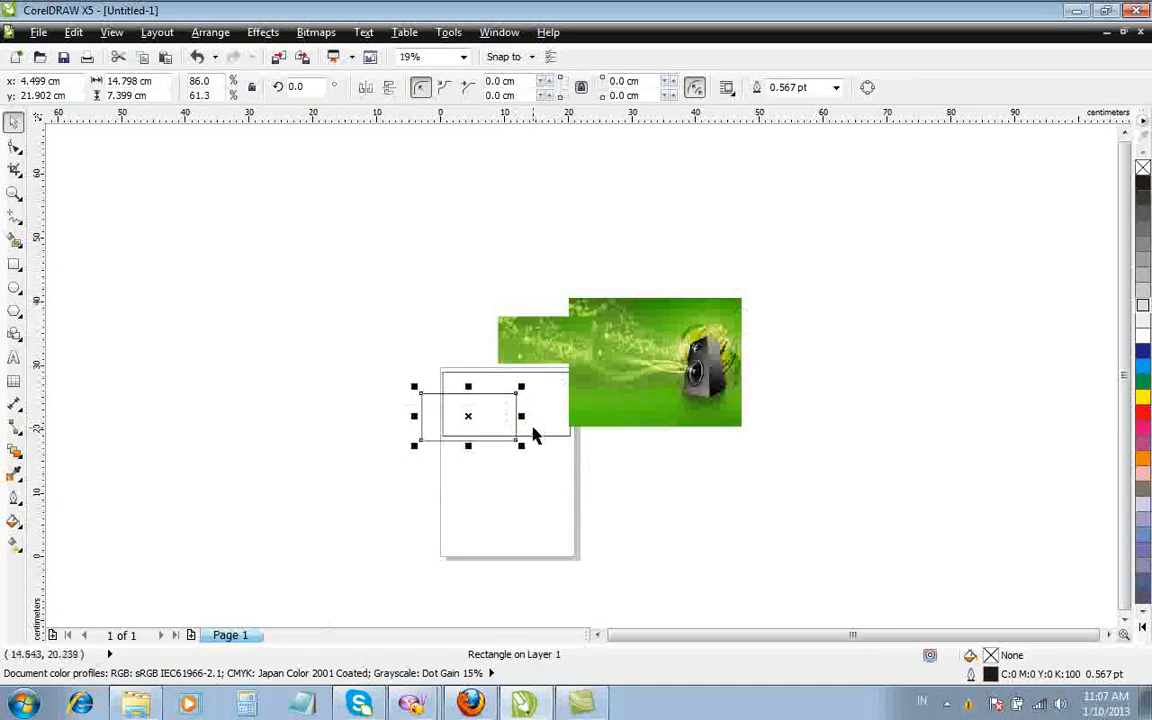
click(532, 432)
click(627, 365)
key(Delete)
Step: Move the cropped green image onto the page rectangle and enlarge it proportionally to about 20.6 by 10.3 cm
click(548, 358)
scroll(501, 411, up, 1)
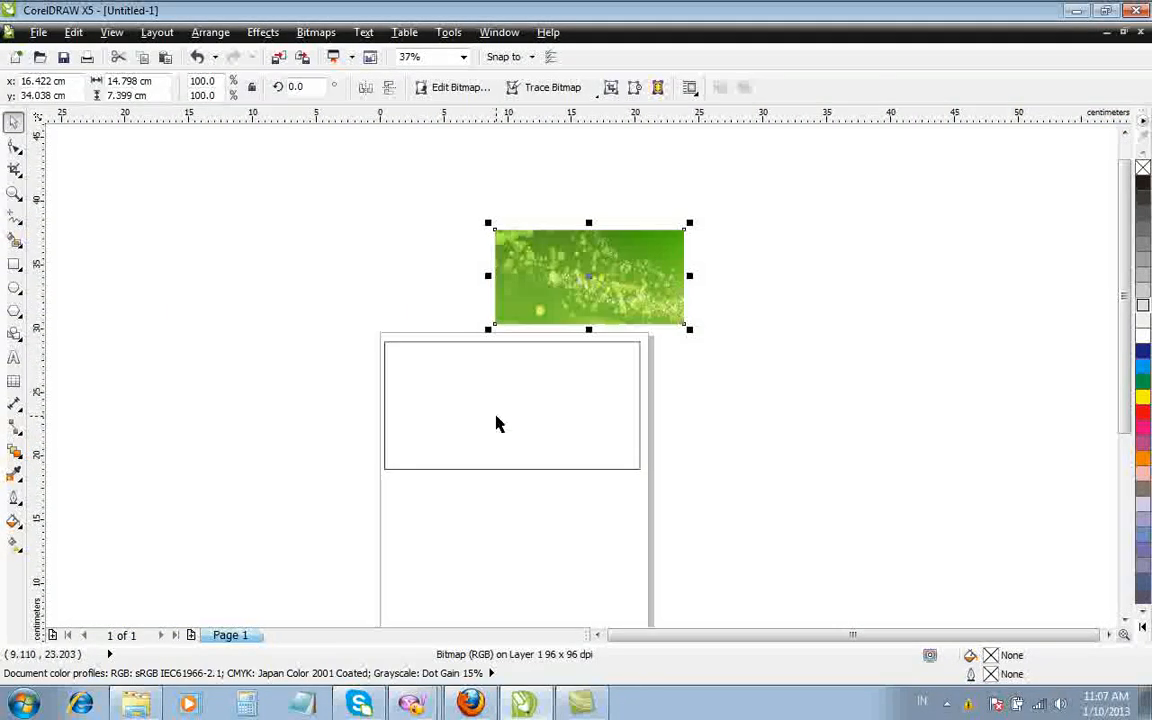
shift+click(622, 381)
click(635, 283)
click(442, 190)
drag(538, 266, 424, 406)
drag(581, 370, 698, 336)
Step: Move the cropped image away to the upper right and align its centre with the page rectangle
click(666, 224)
drag(517, 386, 805, 186)
shift+click(541, 401)
key(e)
key(c)
click(707, 386)
Step: Move the cropped image to the left of the page and undo the last two changes
drag(558, 414, 265, 329)
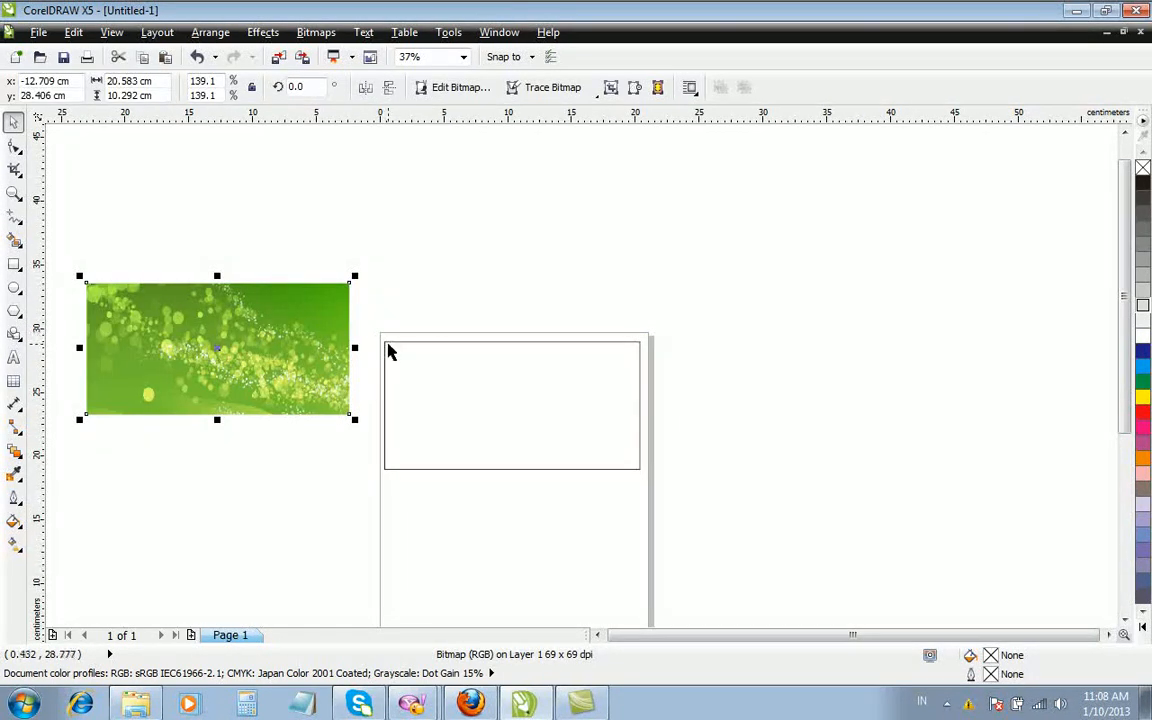
key(ctrl+z)
key(ctrl+z)
Step: Move the cropped image far right of the page, then centre it horizontally and vertically on the page rectangle
drag(594, 231, 1090, 262)
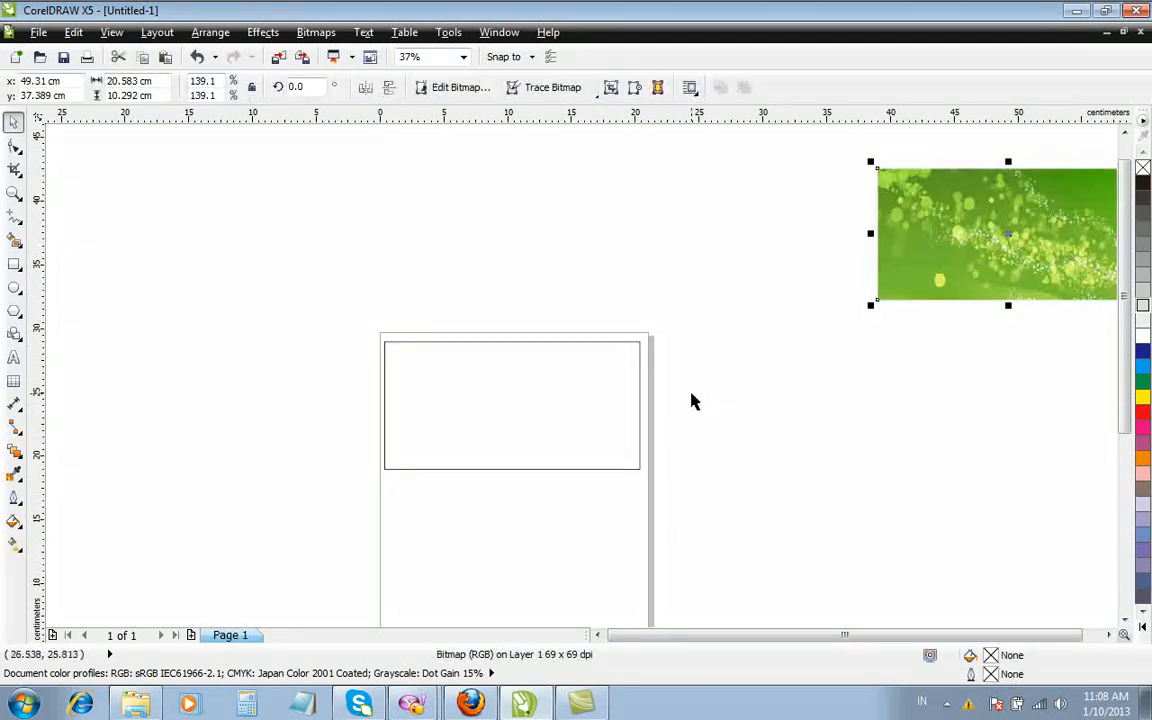
shift+click(548, 419)
key(e)
key(c)
key(Escape)
click(543, 437)
scroll(543, 437, up, 2)
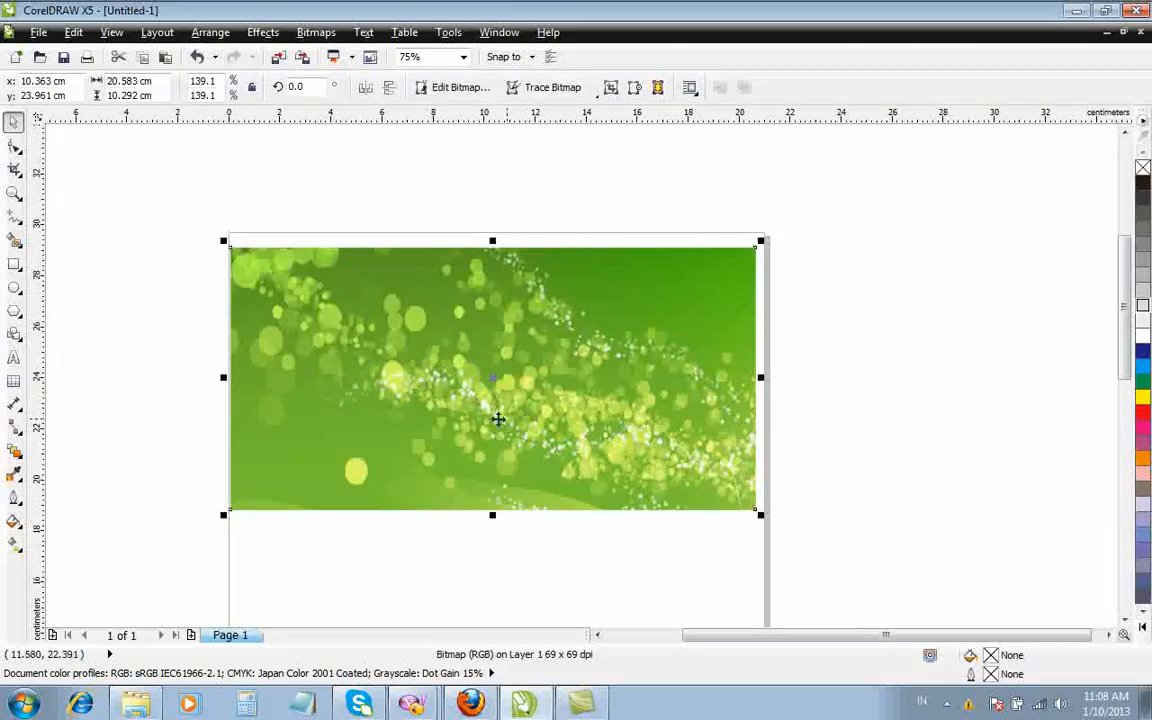
Step: Draw a band rectangle about 20.6 by 4.0 cm across the green image and fill it with 10% black
click(14, 265)
drag(230, 316, 755, 415)
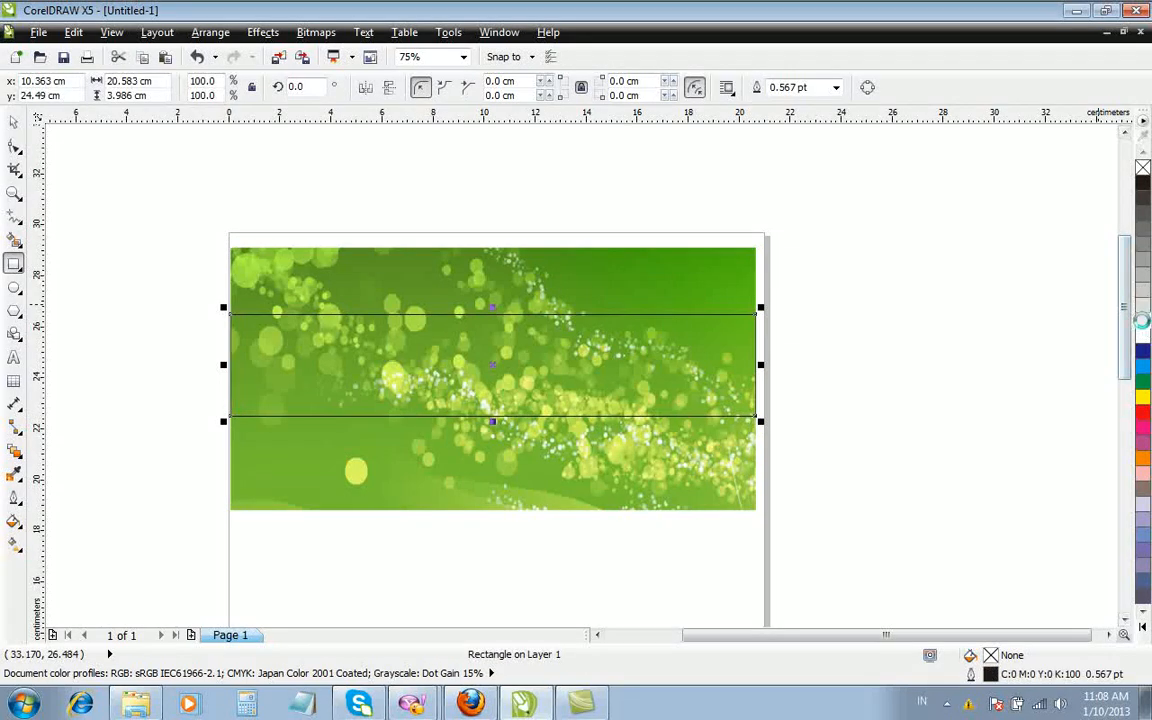
click(1143, 322)
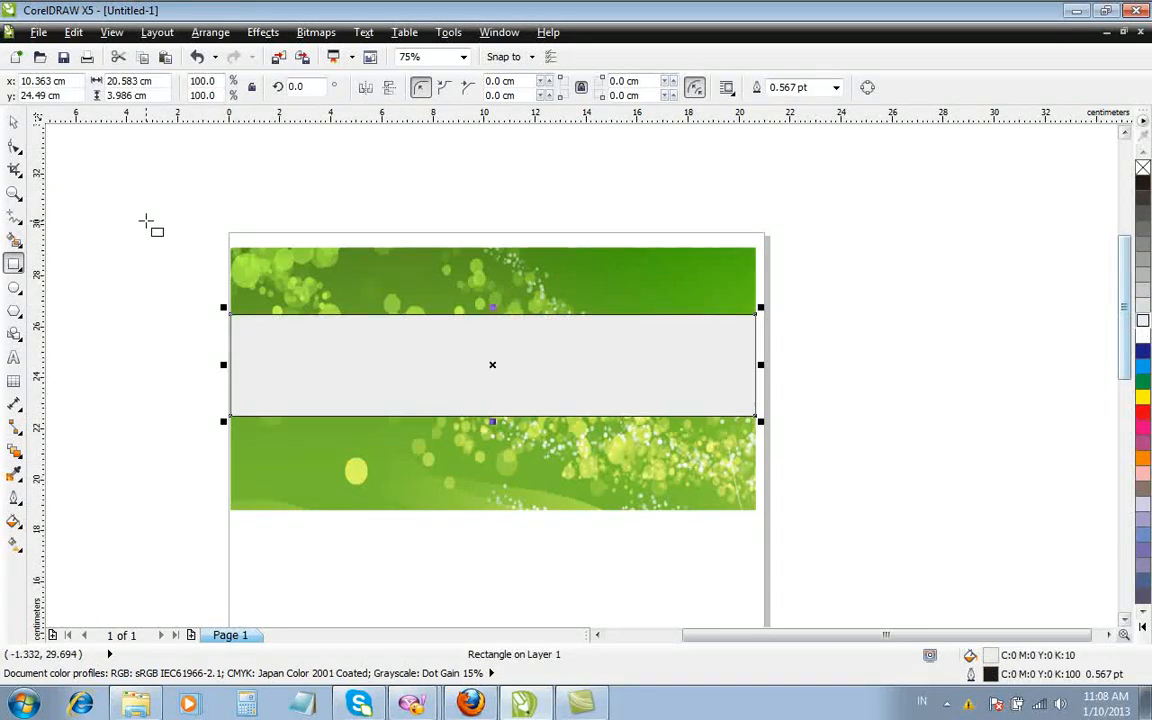
Step: Remove the grey band's outline, then make the band shorter and place it near the image's upper edge
click(15, 502)
click(77, 267)
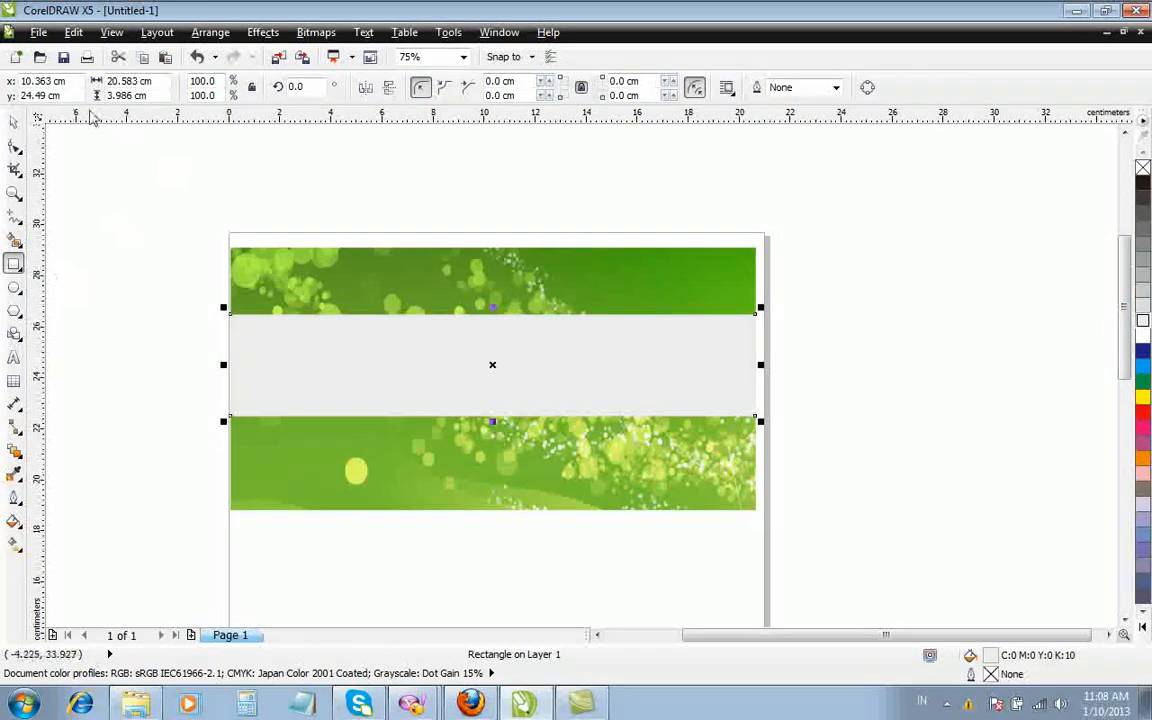
click(11, 123)
drag(495, 421, 512, 302)
key(Escape)
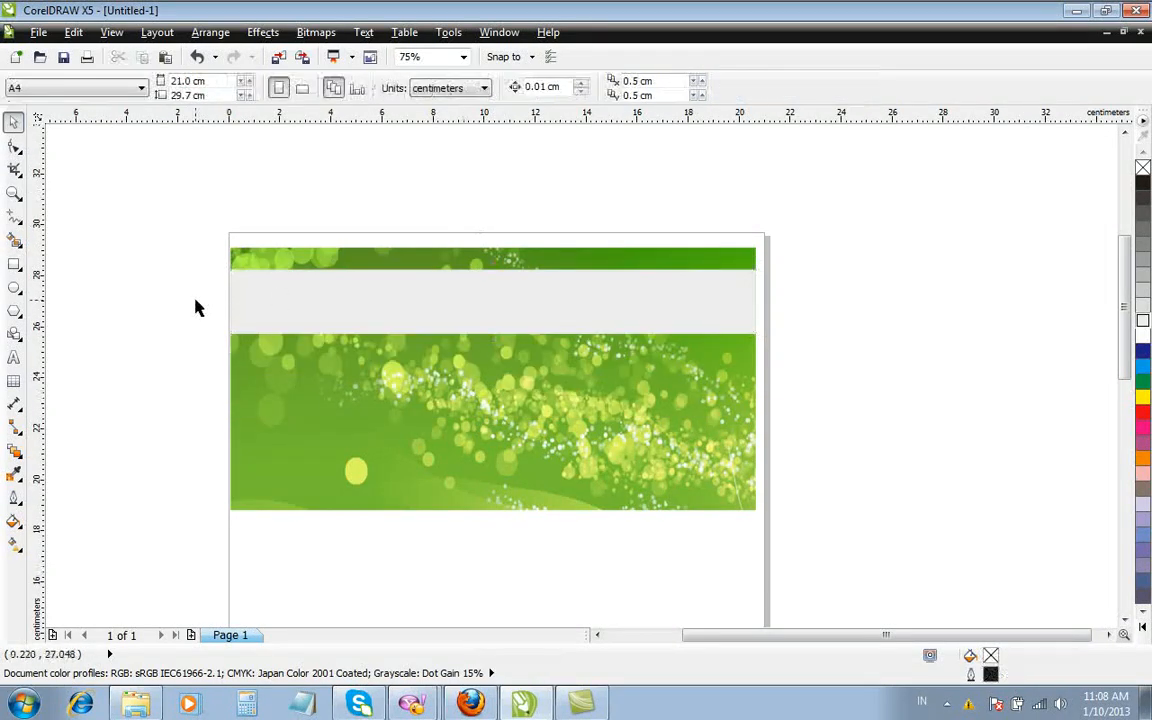
Step: Add the artistic text "PAMERAN BUKU JEPARA 2012" above the page
click(12, 359)
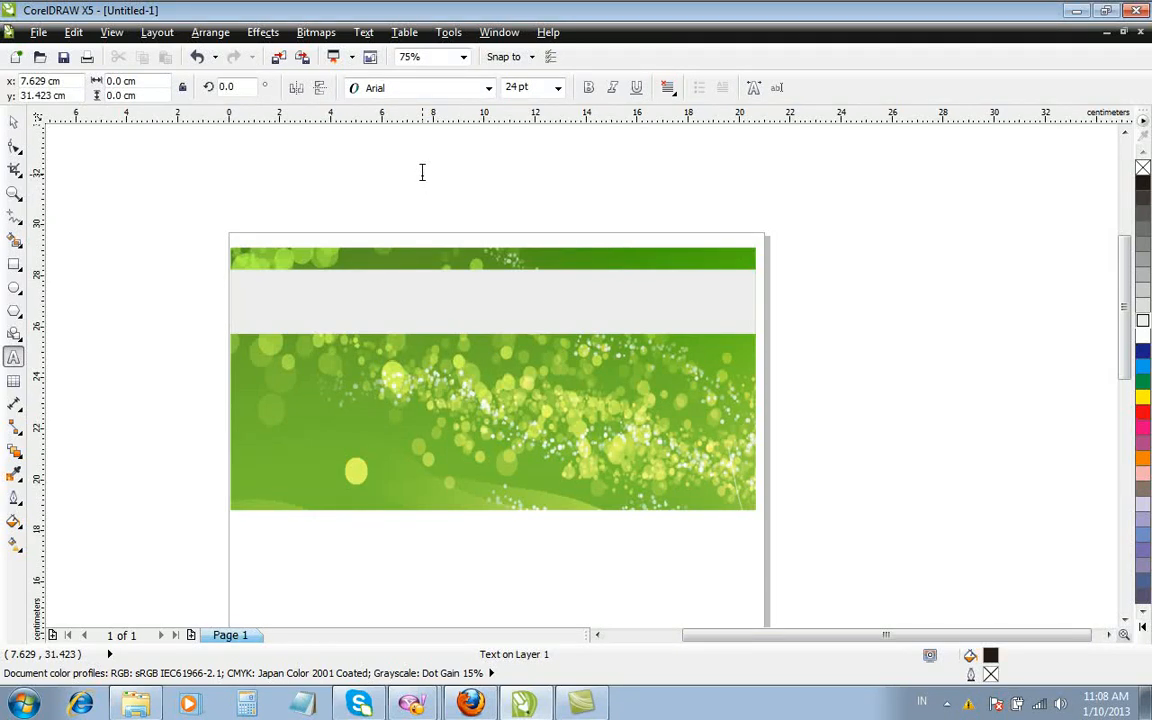
text(PAMERAN BUKU JEPARA)
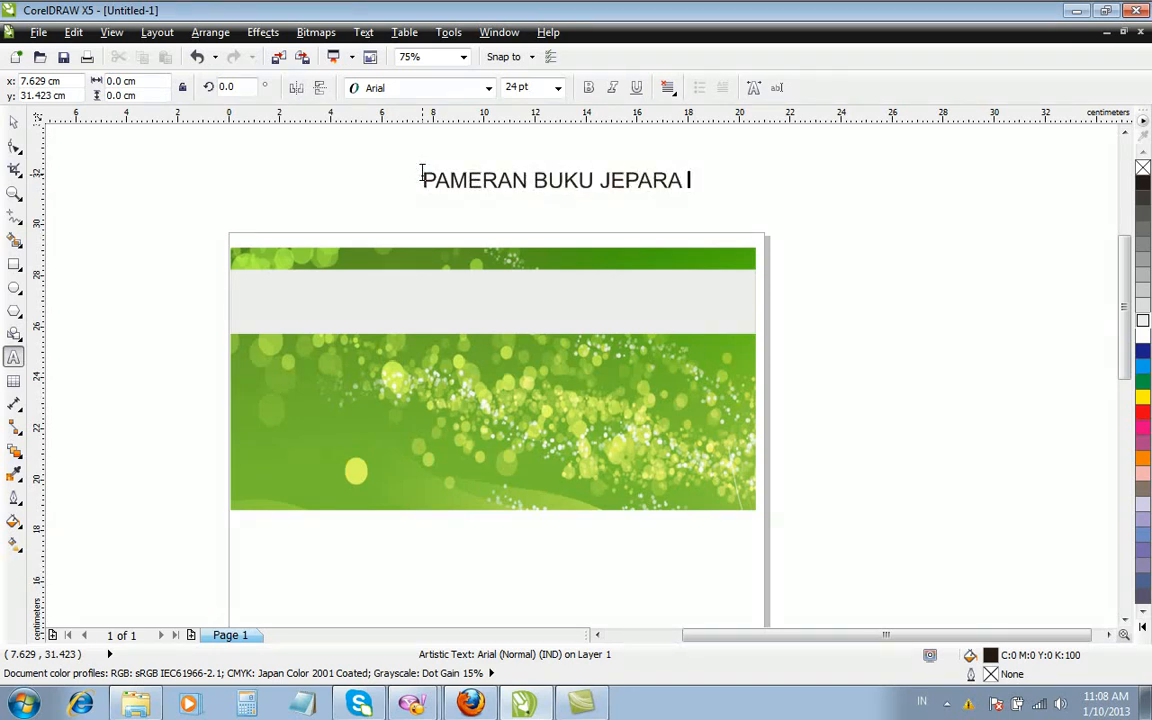
text(@))
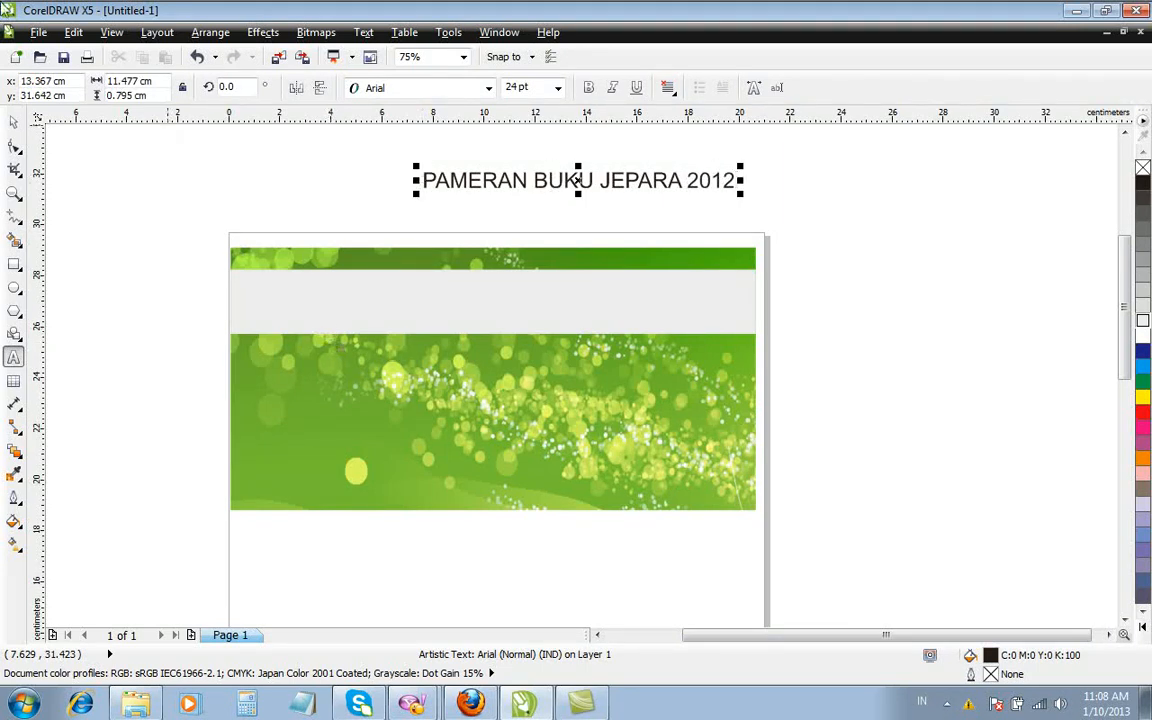
Step: Move the title text onto the grey band and enlarge it to about 37.7 pt
click(14, 121)
drag(580, 176, 401, 306)
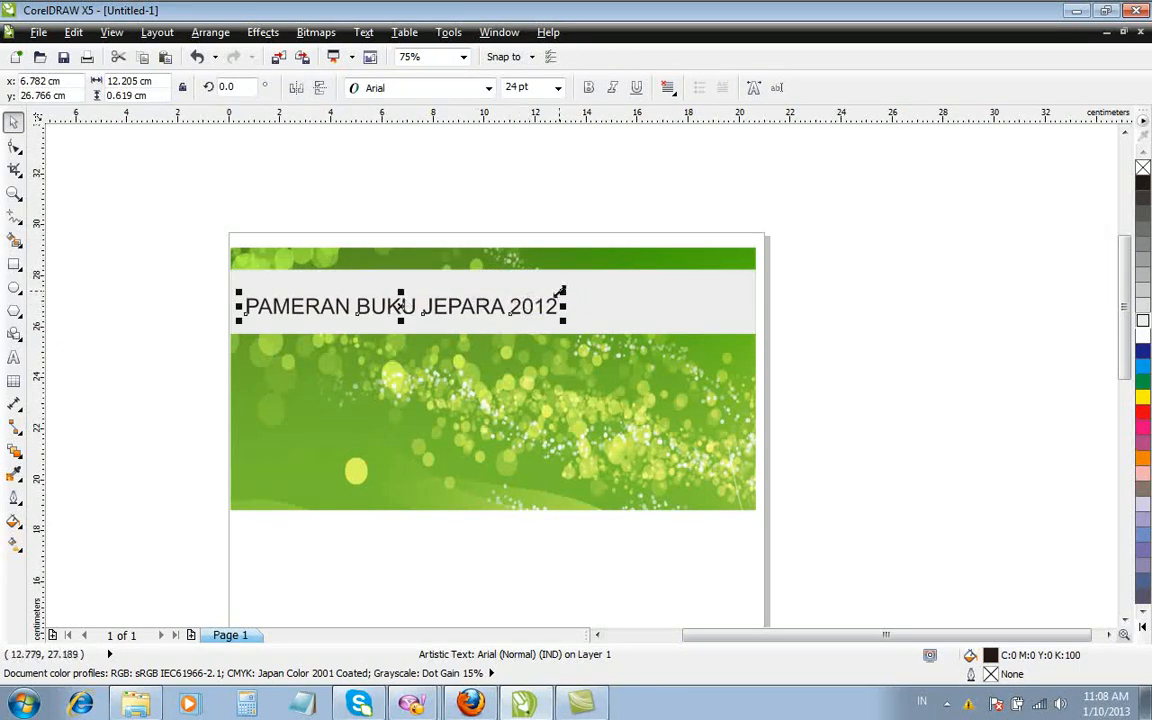
drag(566, 293, 743, 266)
Step: Set the title's font to Arial Black and narrow the text to about 19.4 cm to fit the band
click(489, 88)
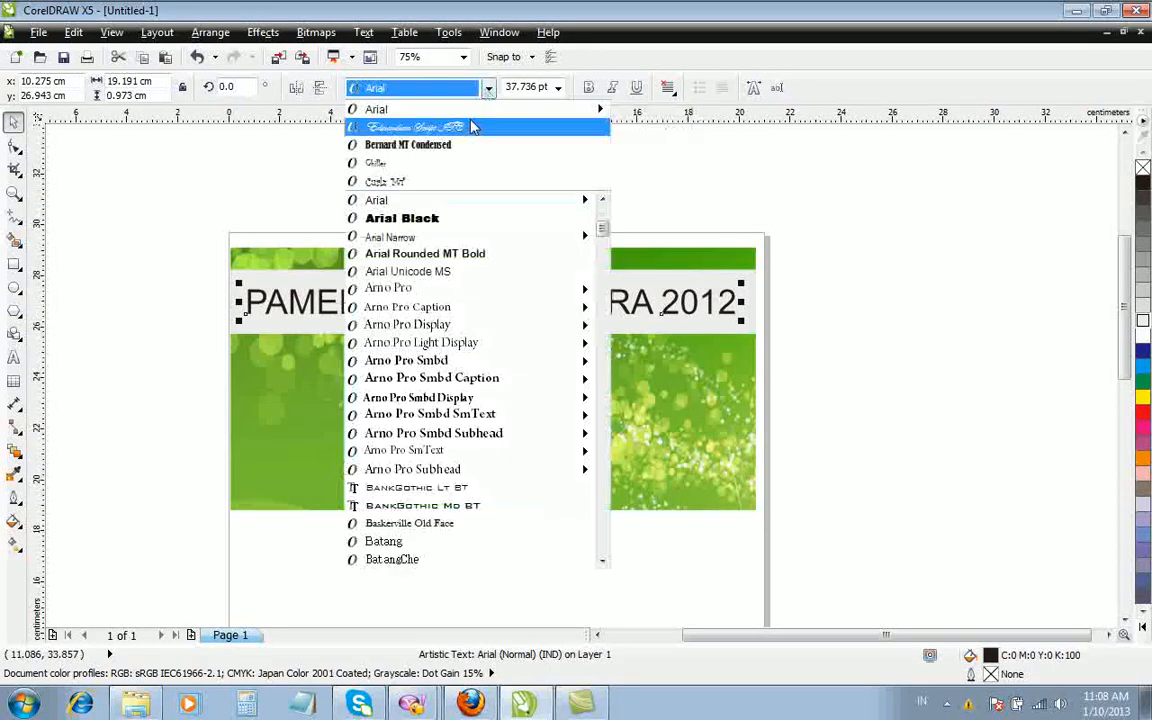
click(430, 218)
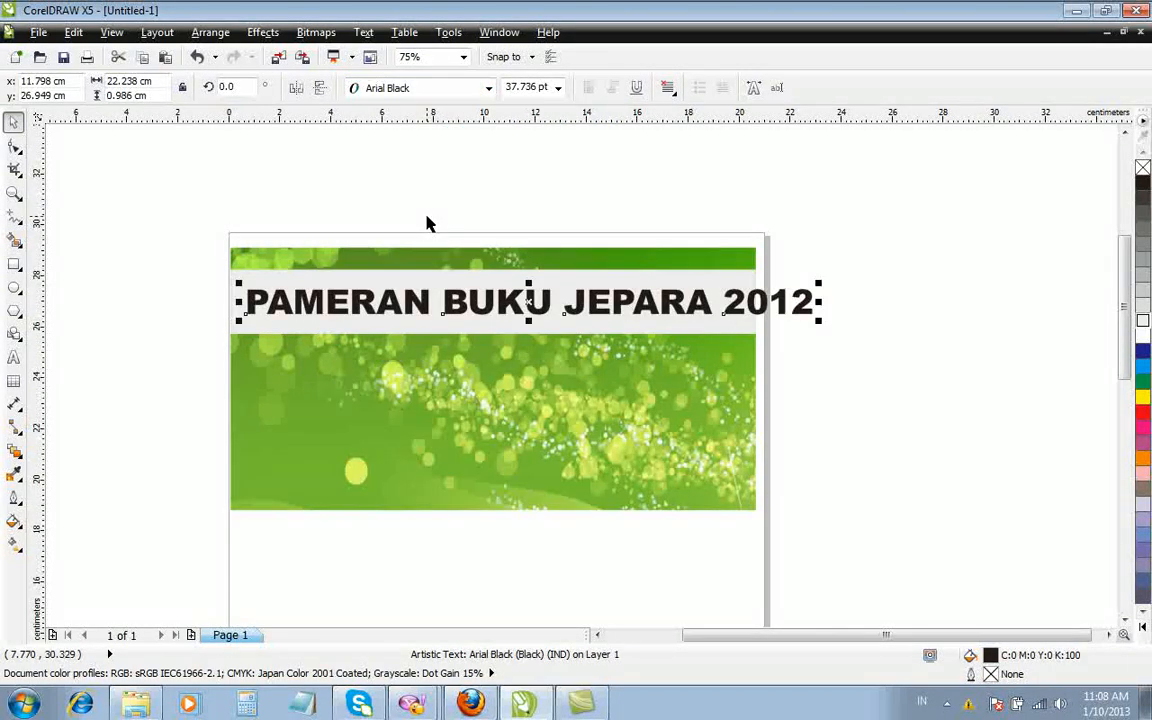
drag(820, 306, 744, 303)
click(835, 300)
Step: Convert the title text to curves and deselect it
click(512, 305)
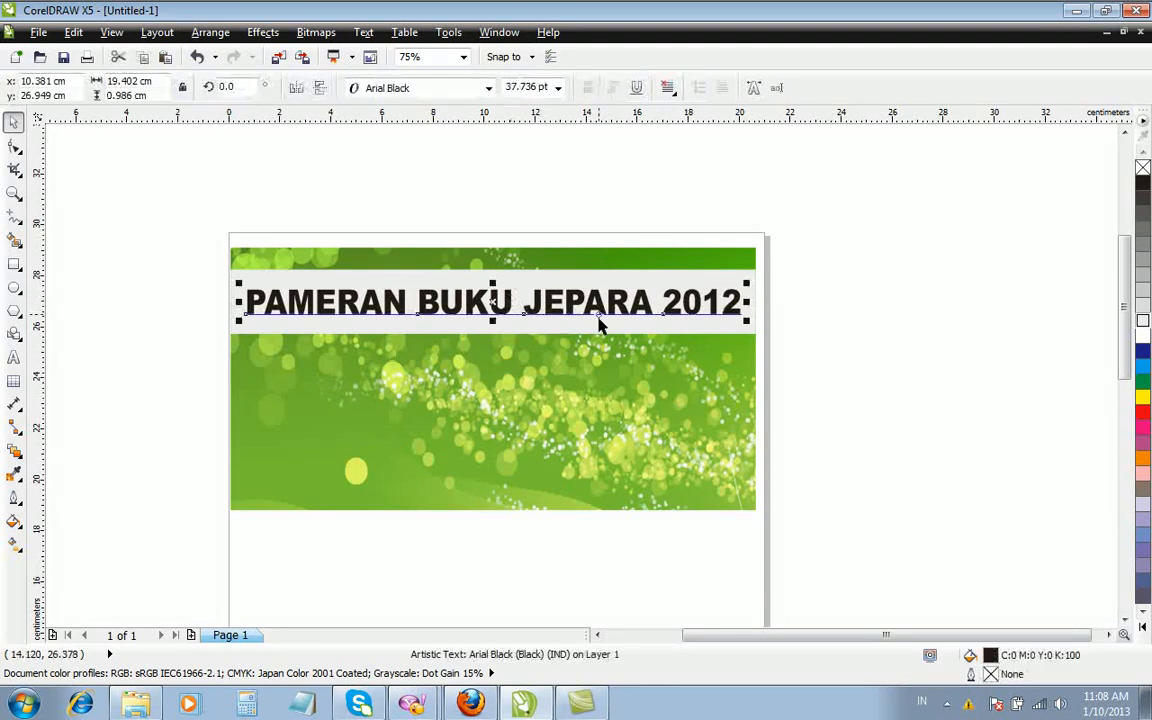
click(365, 310)
click(212, 33)
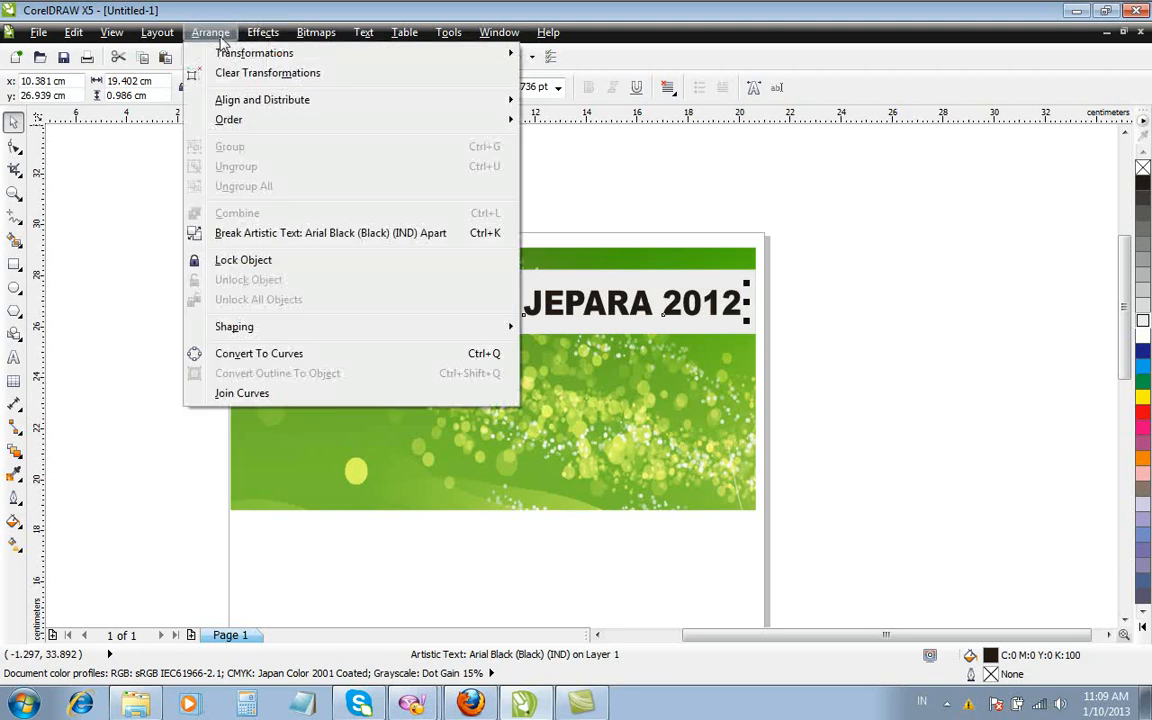
click(253, 355)
click(539, 156)
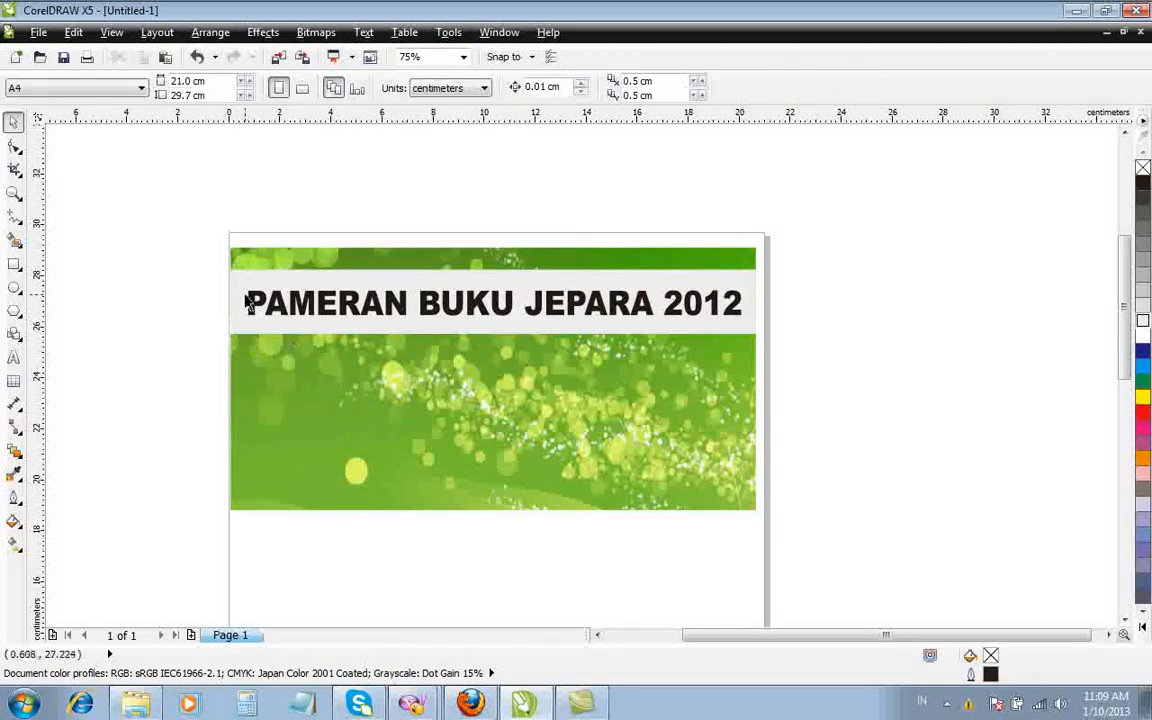
click(255, 300)
click(210, 32)
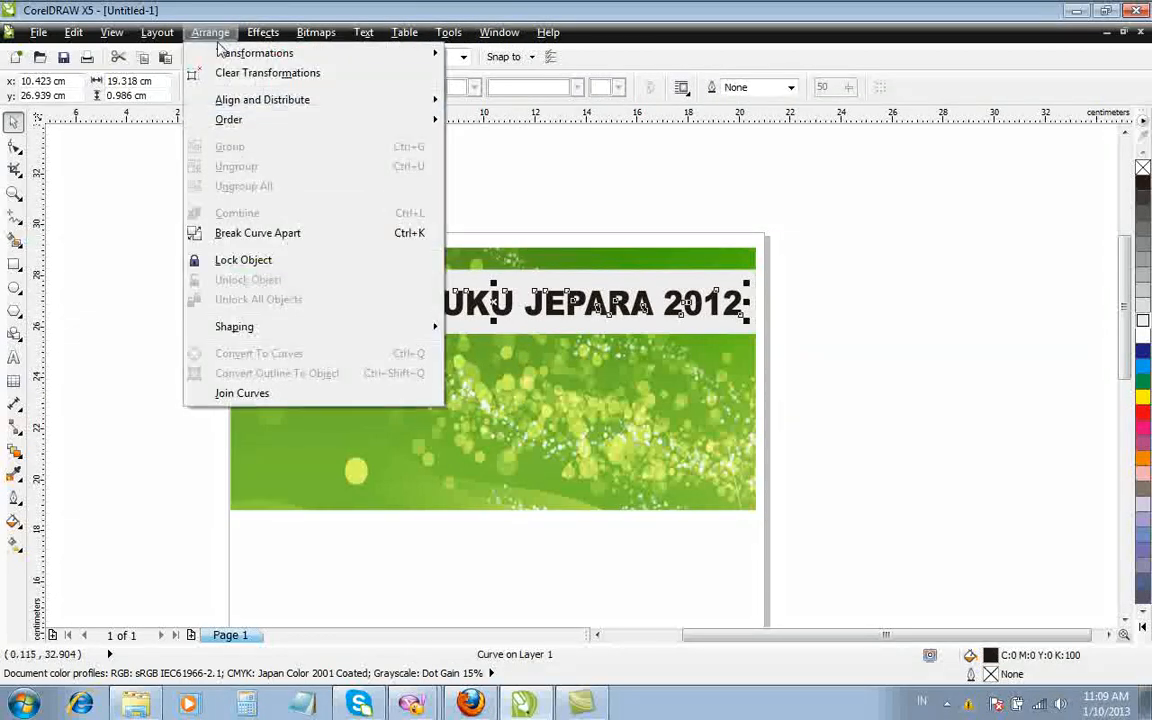
click(310, 233)
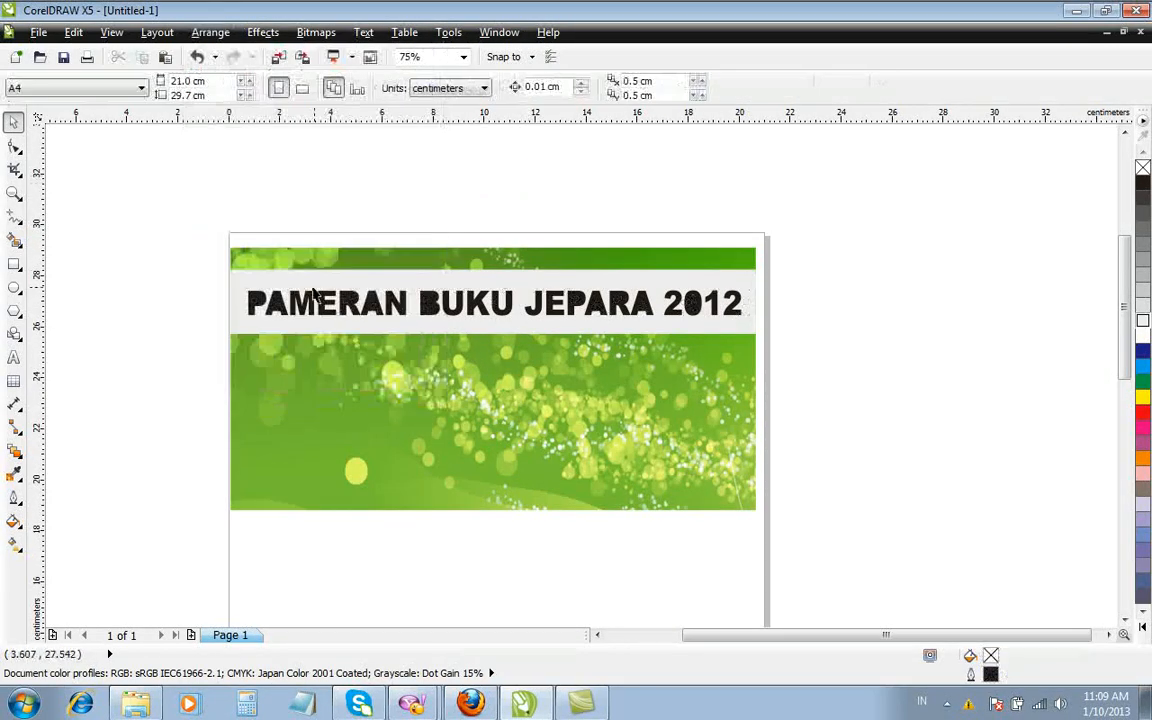
click(243, 275)
Step: Revert the title to editable artistic text, then break it apart into words and the word PAMERAN into separate letters
key(ctrl+z)
key(ctrl+z)
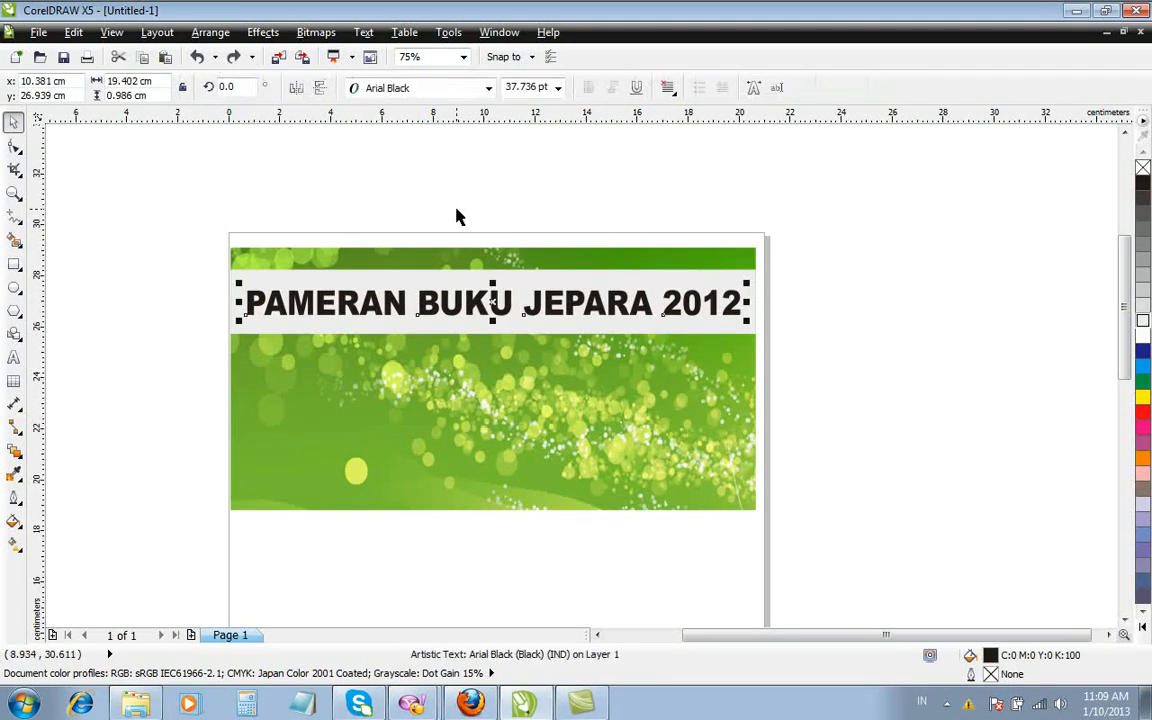
click(210, 32)
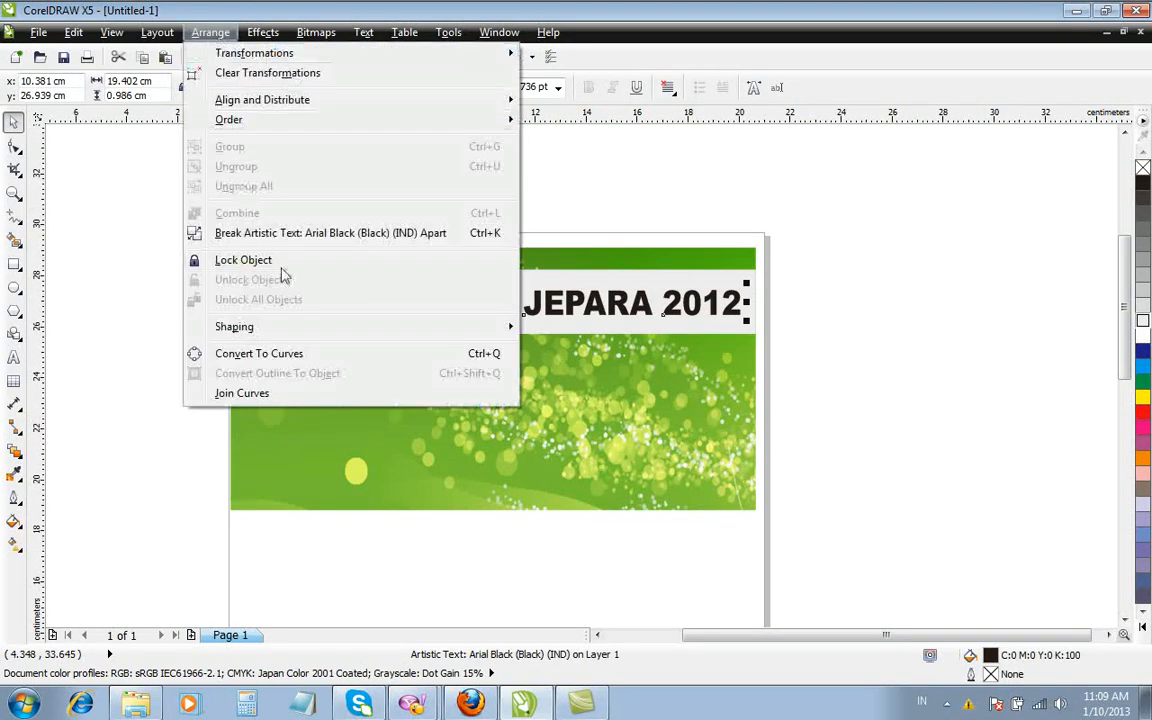
click(316, 236)
click(400, 319)
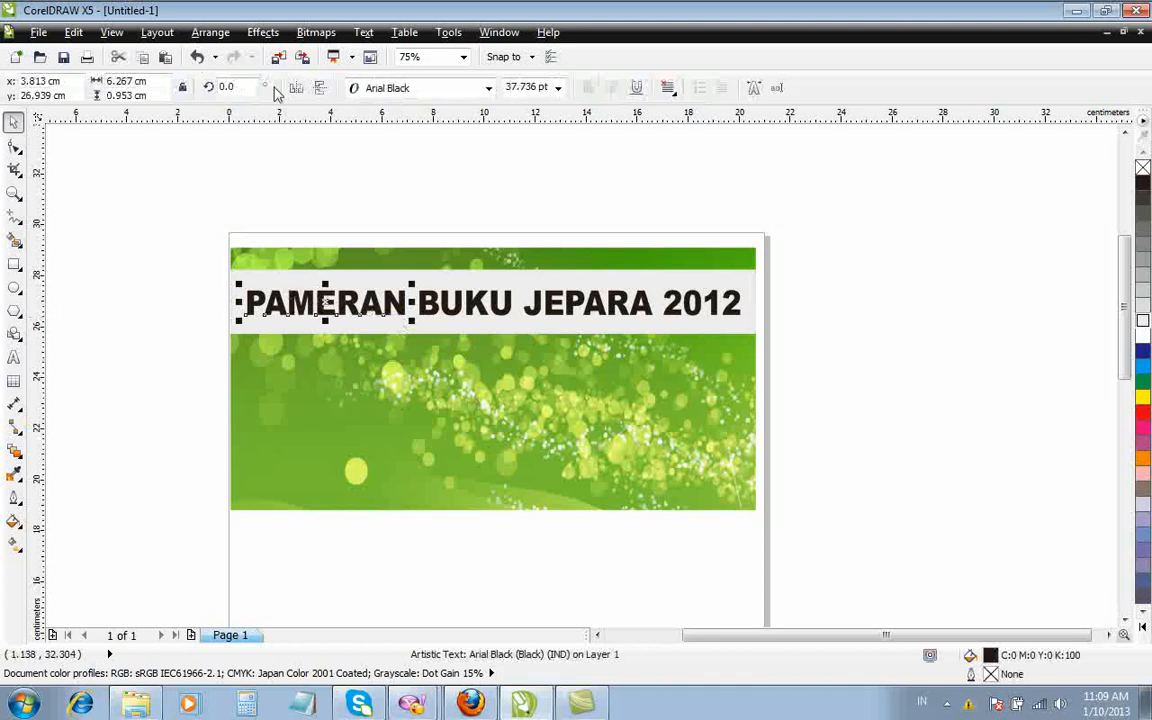
click(210, 32)
click(318, 232)
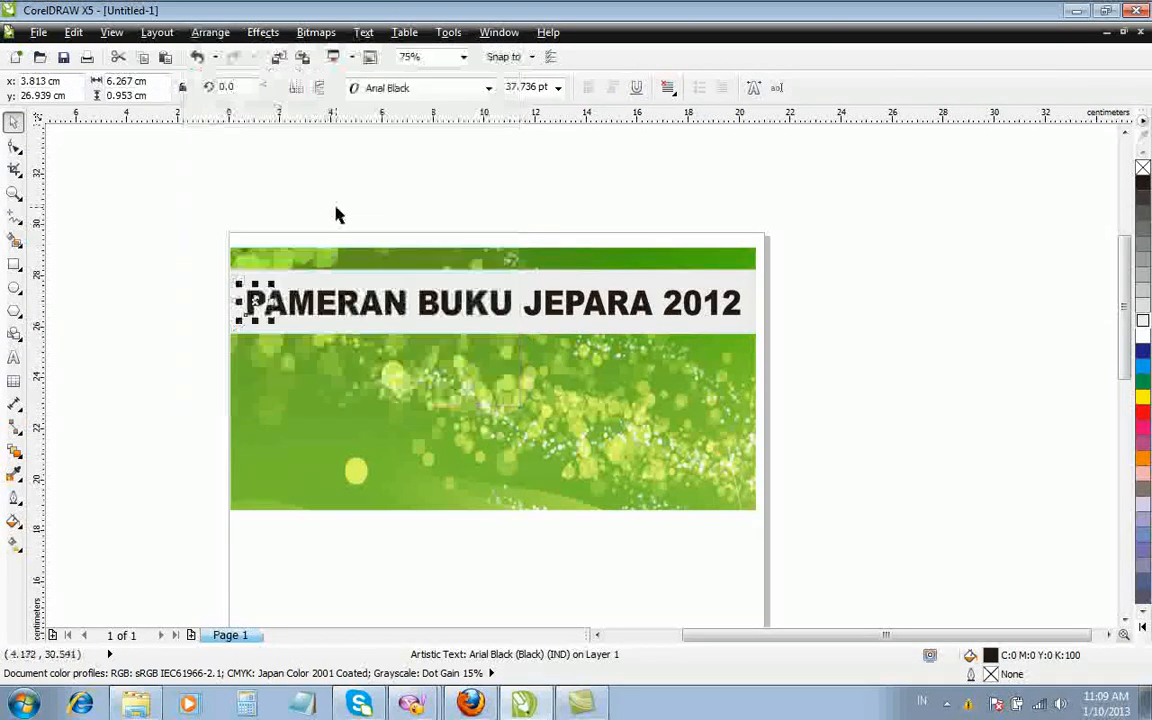
click(329, 224)
Step: Enlarge the title's first letter P to about 100 pt, roughly 2.1 × 2.5 cm, so it rises above the grey band
click(253, 313)
scroll(252, 305, up, 2)
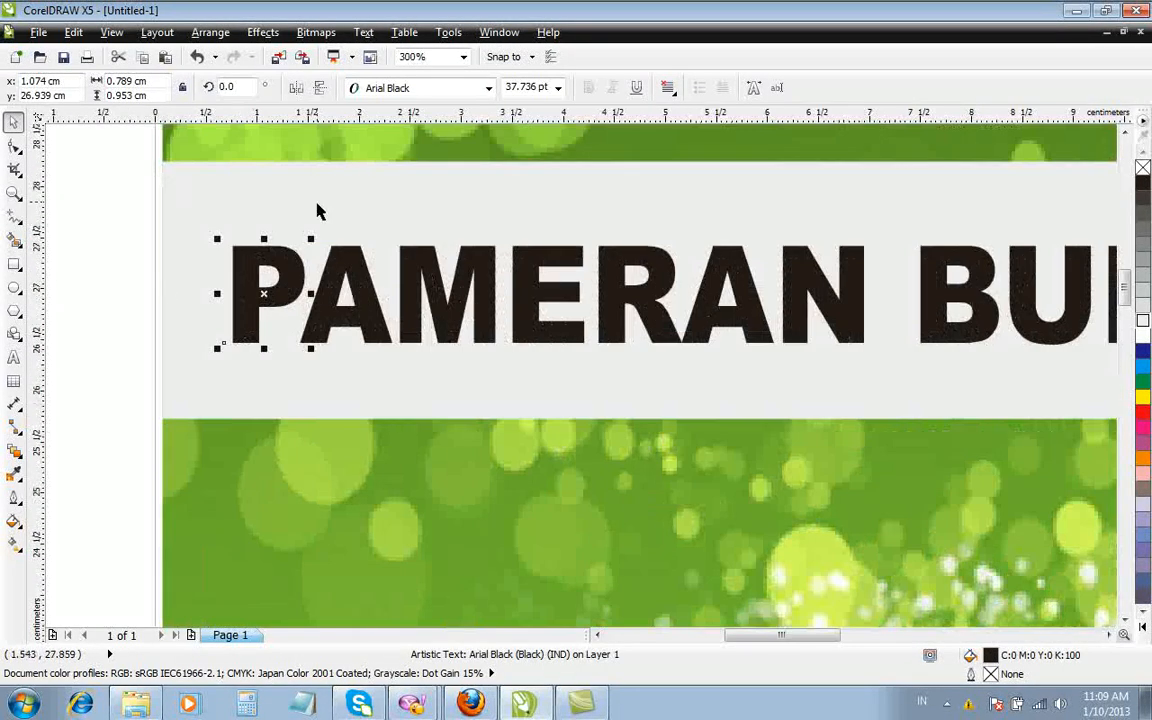
drag(312, 239, 390, 152)
drag(257, 170, 299, 149)
scroll(245, 158, down, 2)
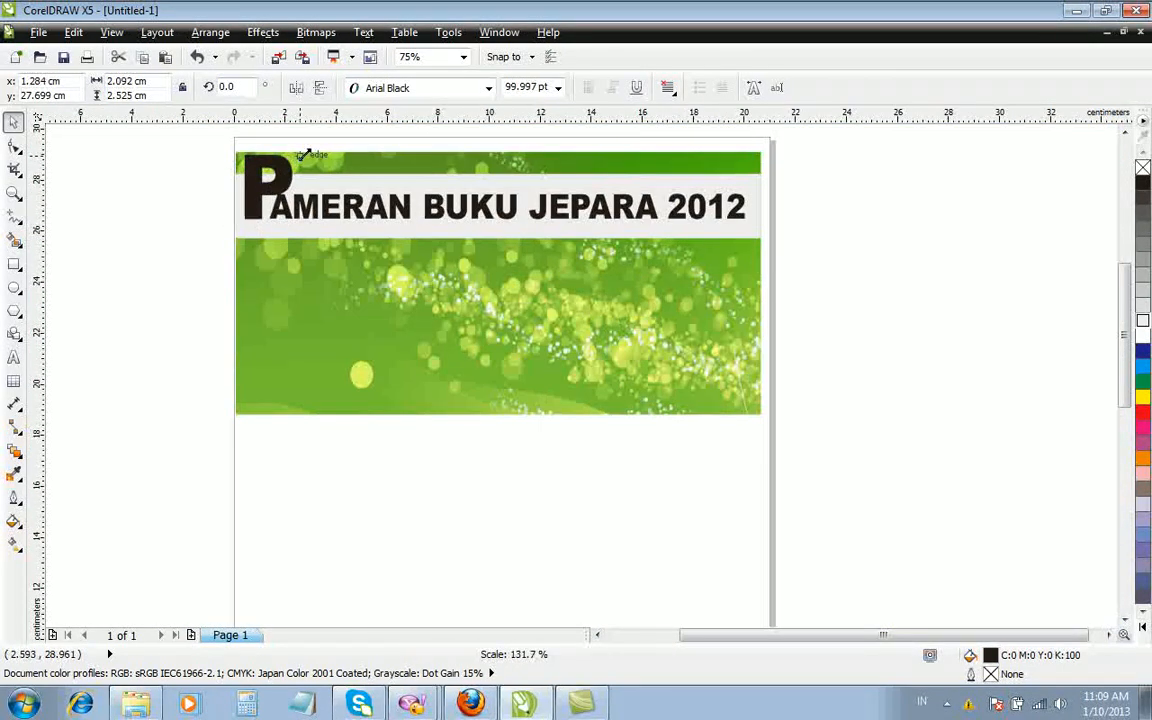
Step: Try a green and a yellow fill on the enlarged letter P
click(1143, 383)
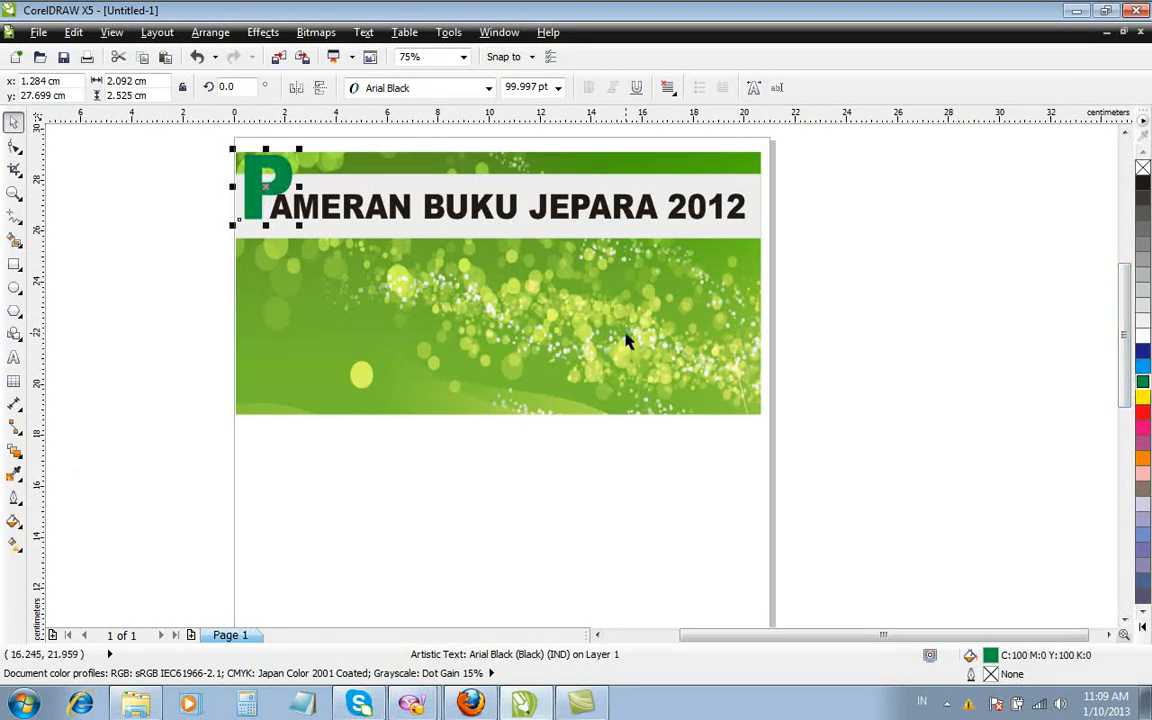
click(1143, 398)
click(941, 288)
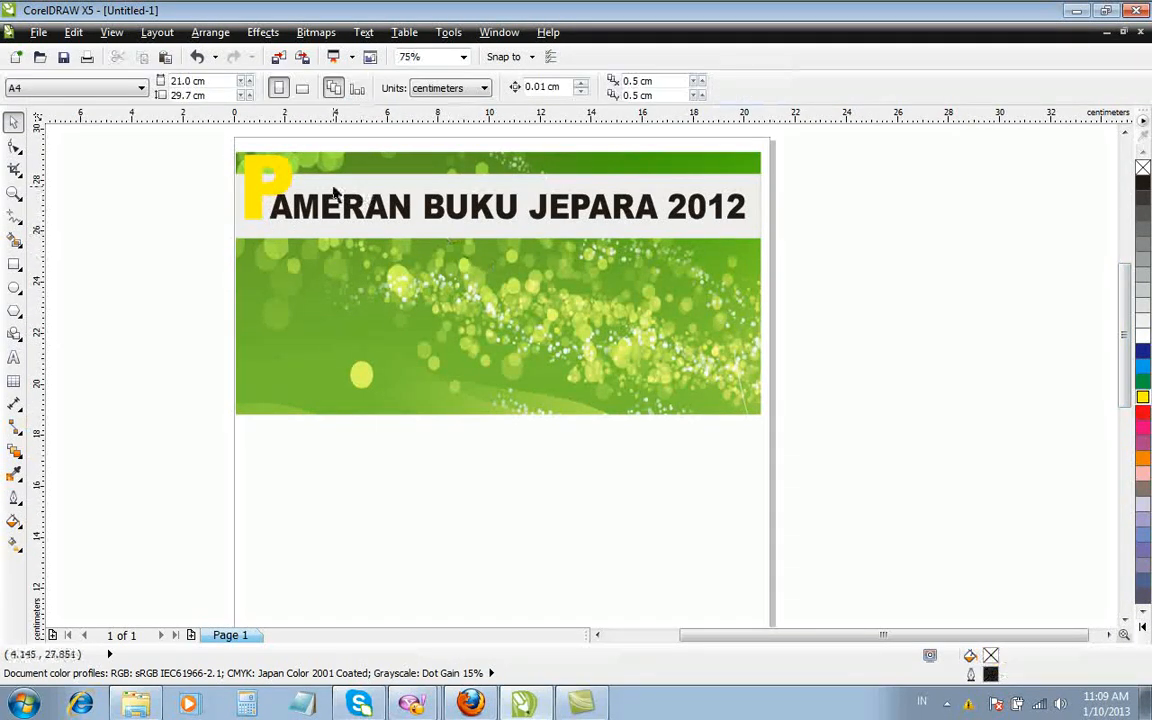
Step: Fill the enlarged letter P with red and deselect it
click(279, 186)
click(1143, 412)
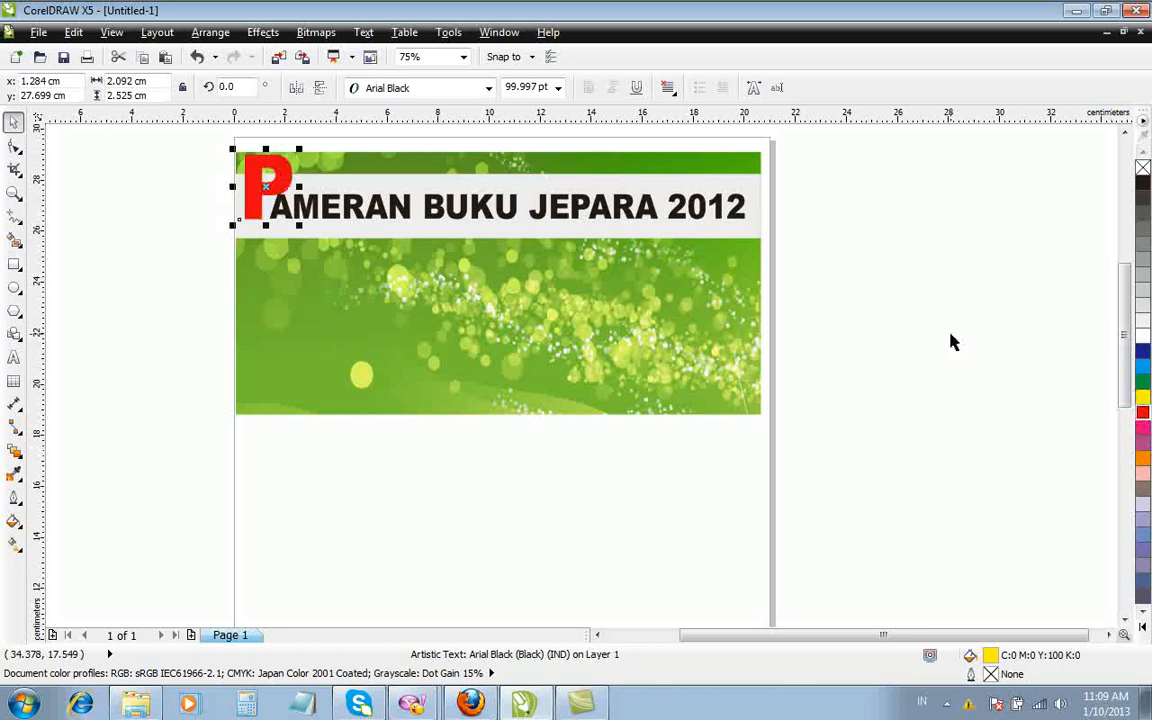
key(Escape)
scroll(342, 193, down, 1)
scroll(342, 193, up, 2)
scroll(360, 308, down, 1)
drag(843, 291, 325, 336)
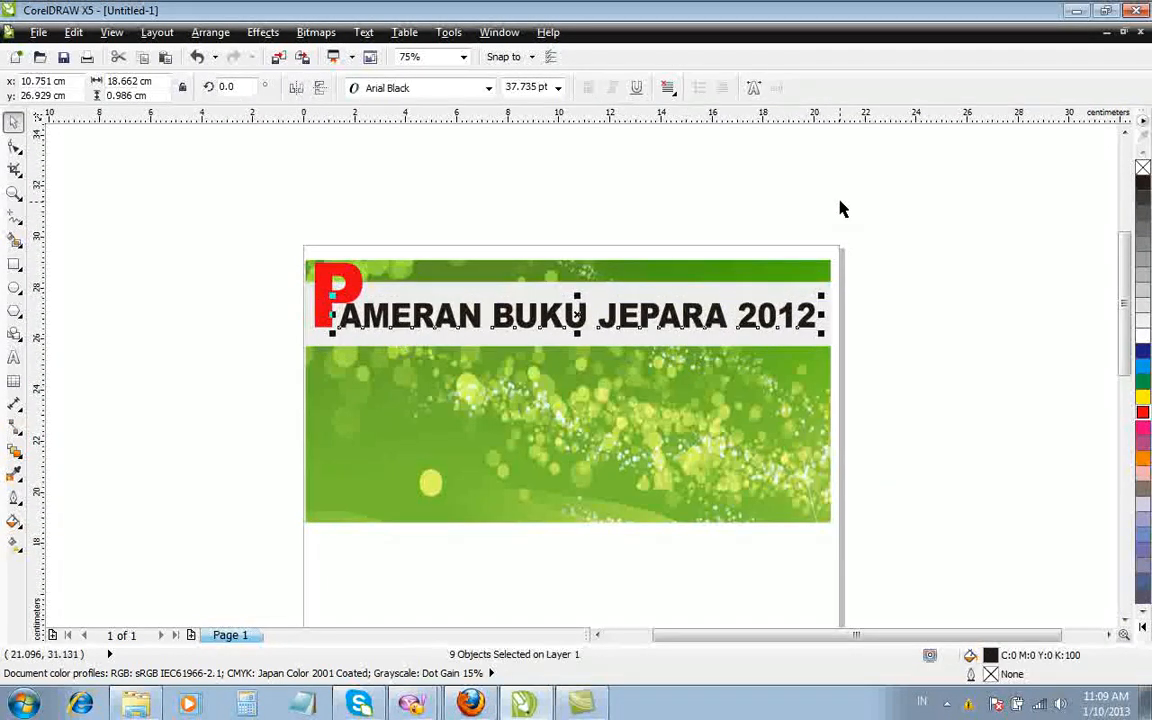
click(841, 221)
scroll(455, 320, down, 2)
scroll(465, 342, up, 2)
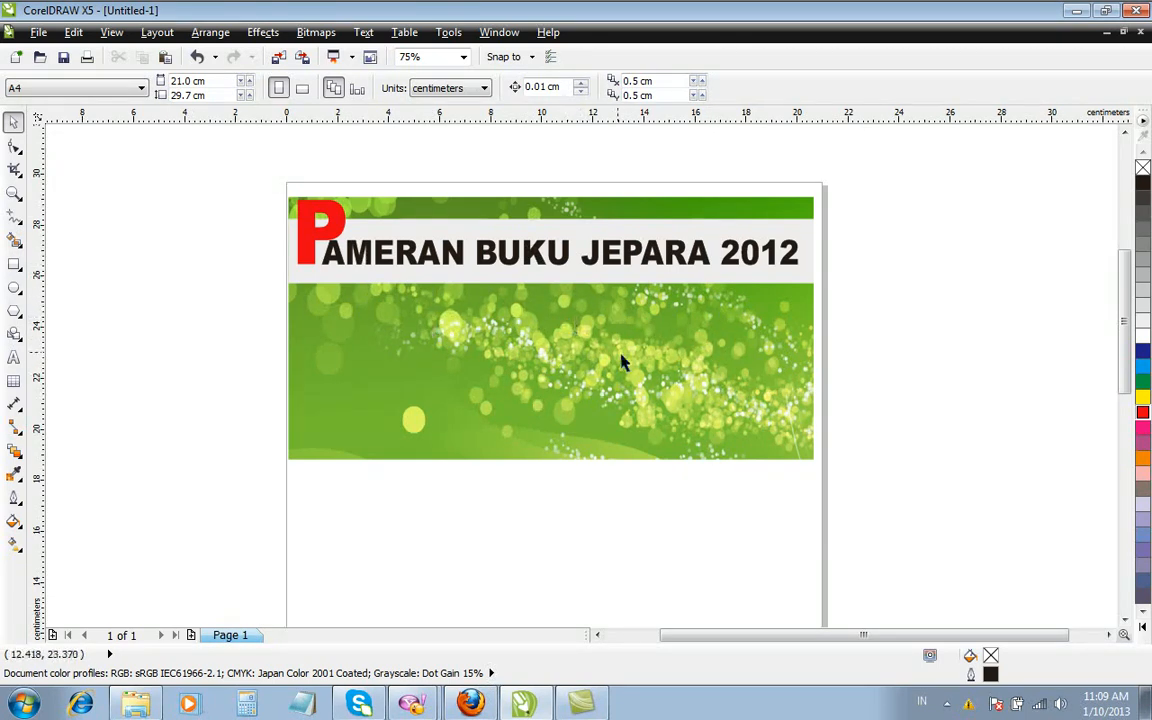
Step: Switch to Firefox and search Google Images for "buku"
click(484, 707)
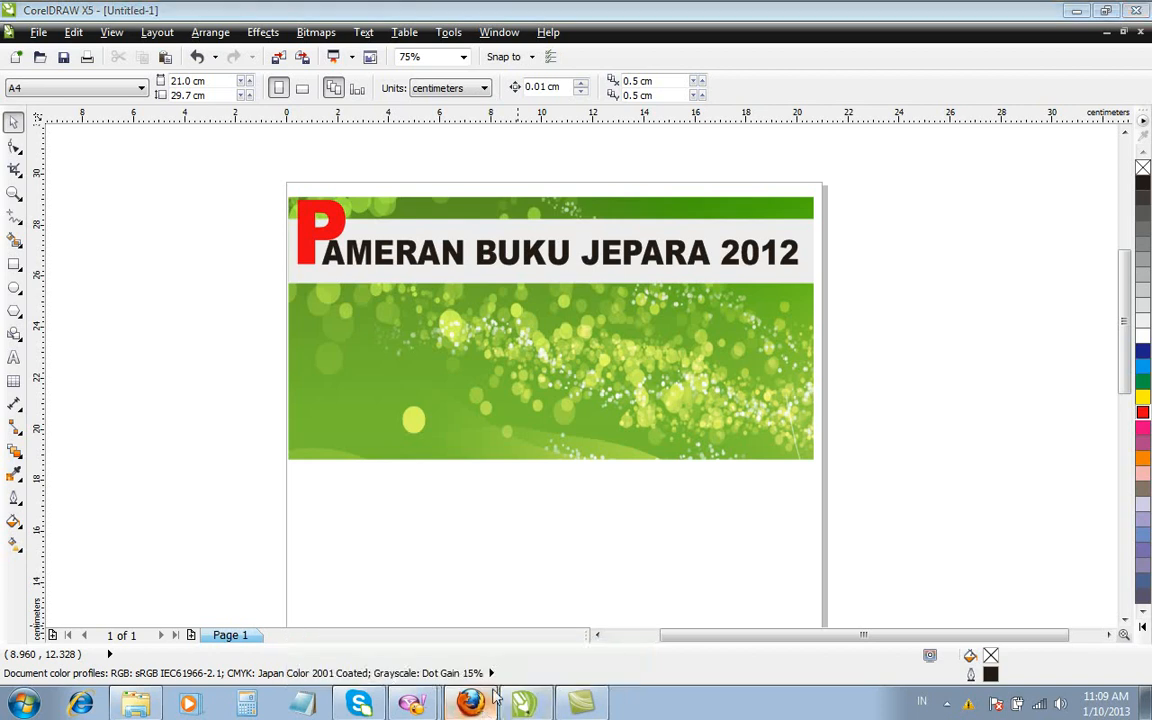
click(328, 14)
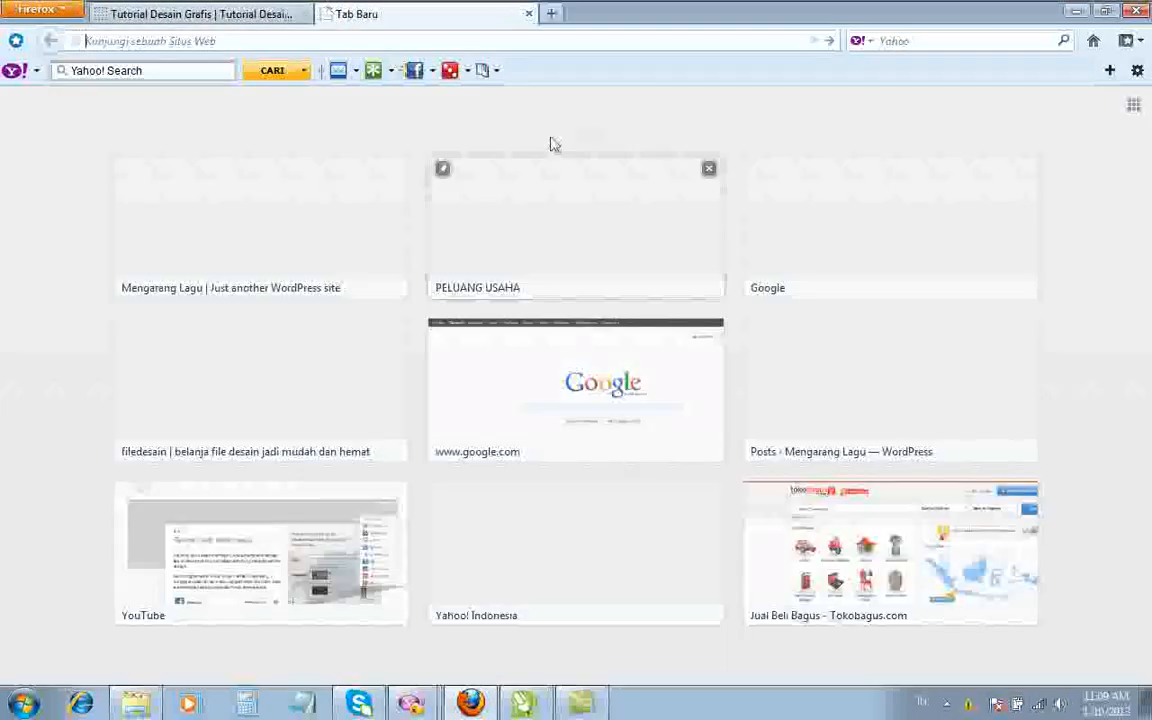
click(548, 332)
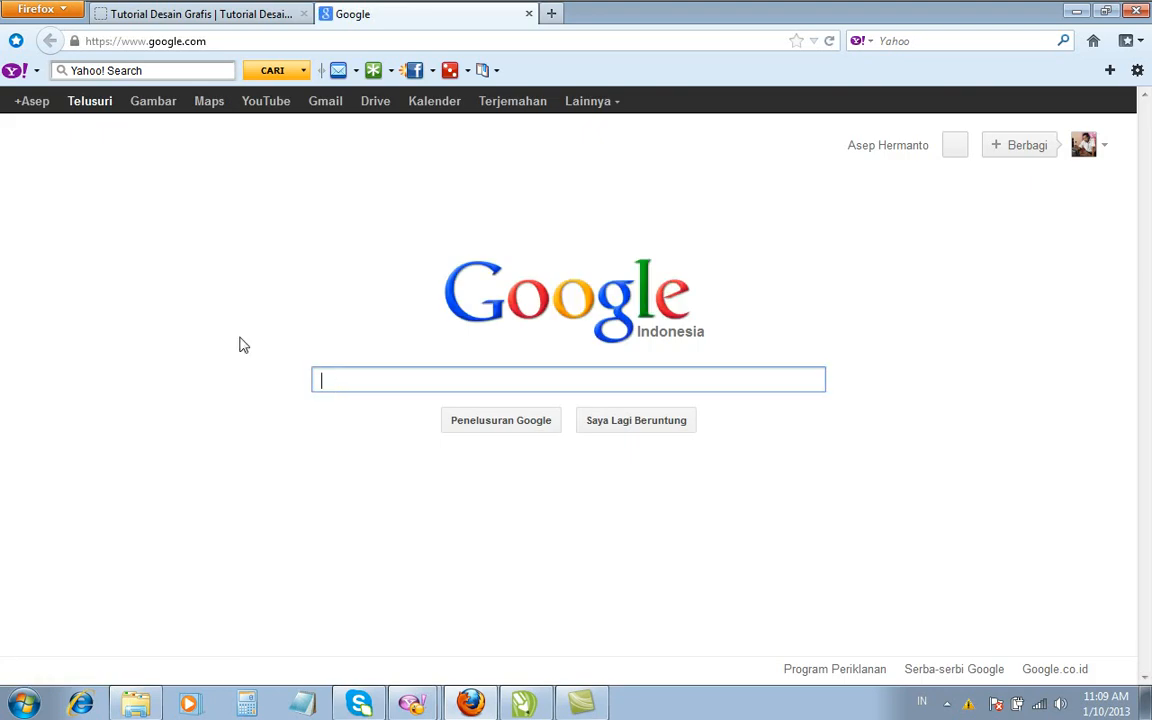
click(154, 106)
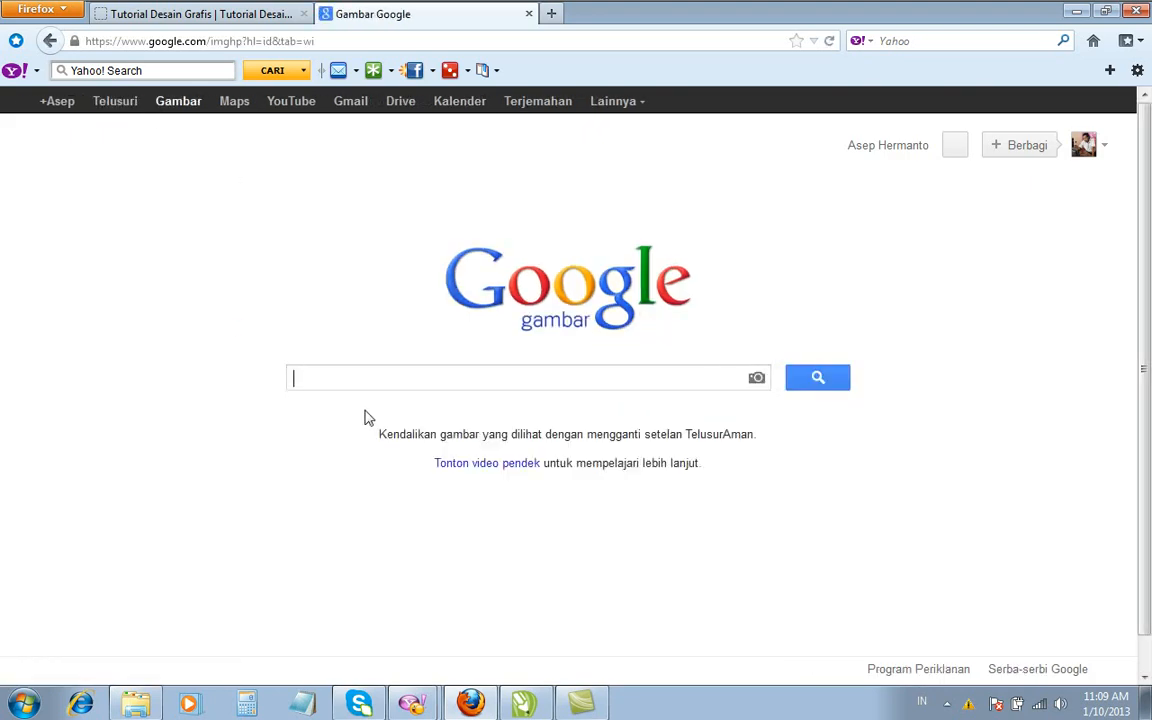
text(buku)
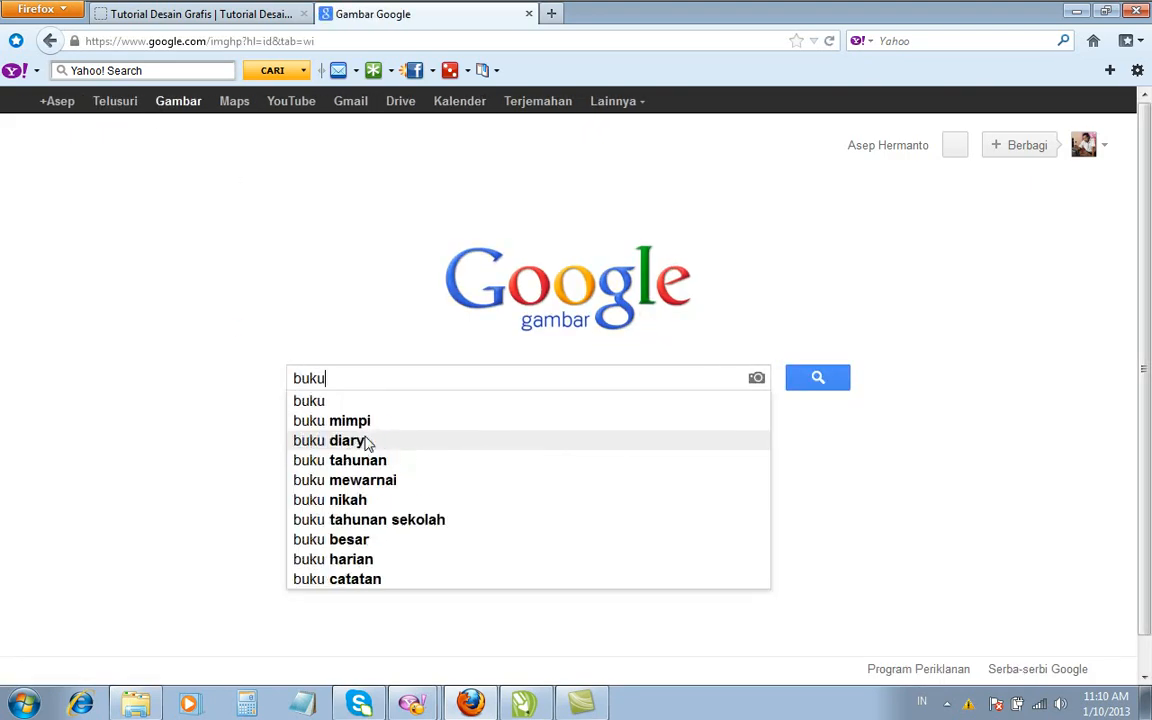
key(Return)
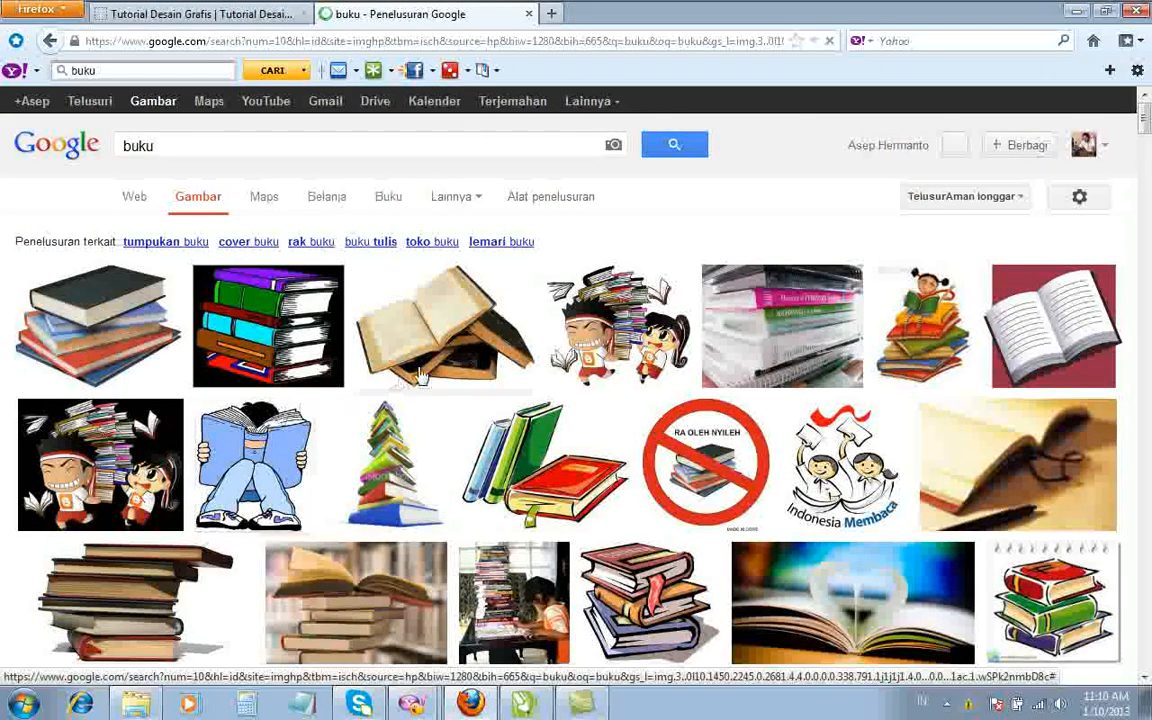
Step: Preview the photo of stacked books, return to the image results and browse further
click(123, 347)
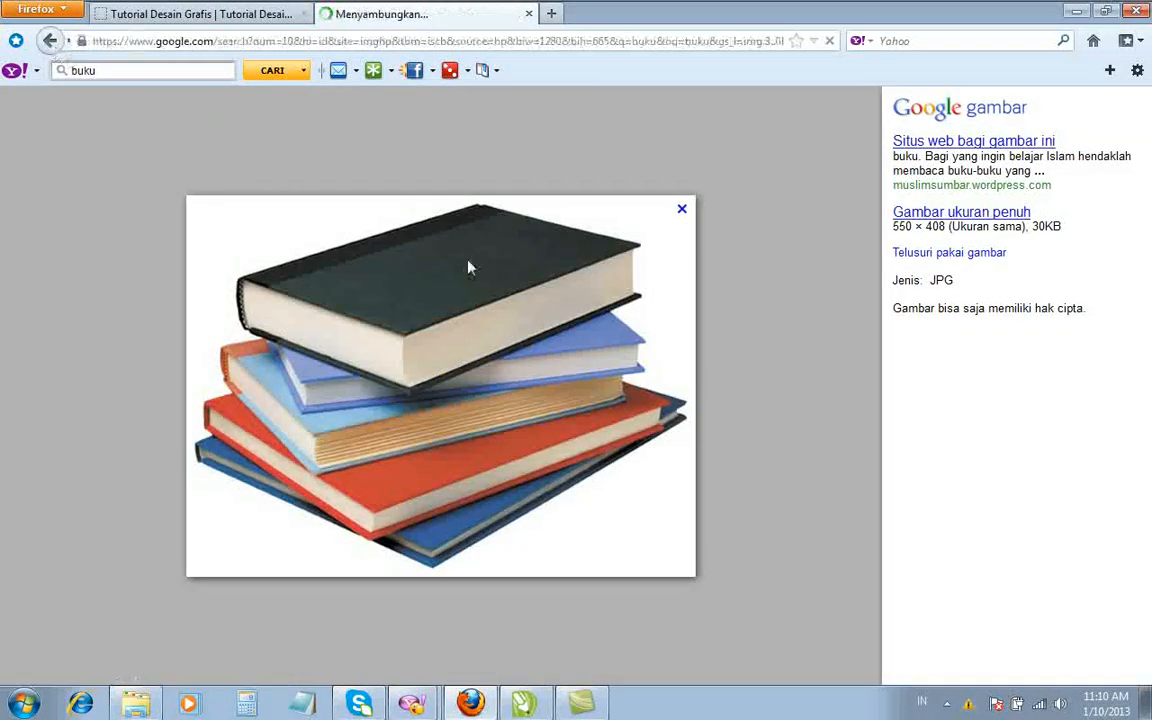
click(207, 119)
scroll(442, 386, down, 3)
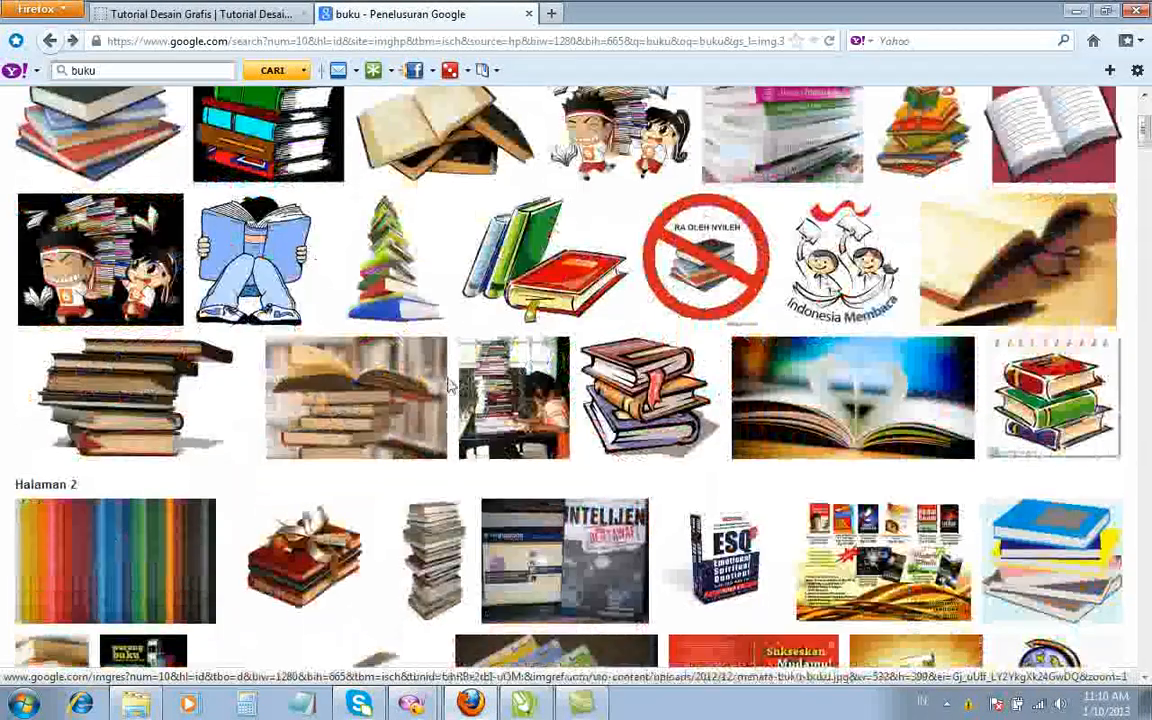
Step: Open the illustration of blue, green and red books and save it as image_30_buku-ilustrasi on Local Disk (E:)
mouse_move(500, 256)
click(555, 281)
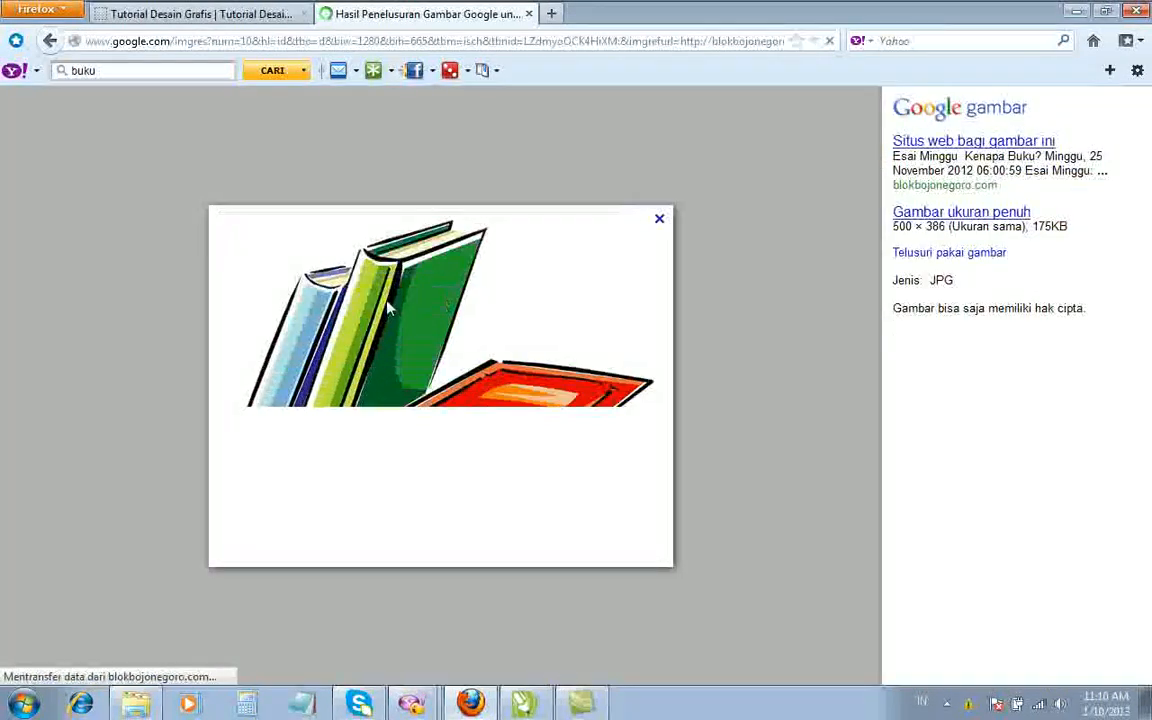
right_click(400, 304)
click(437, 402)
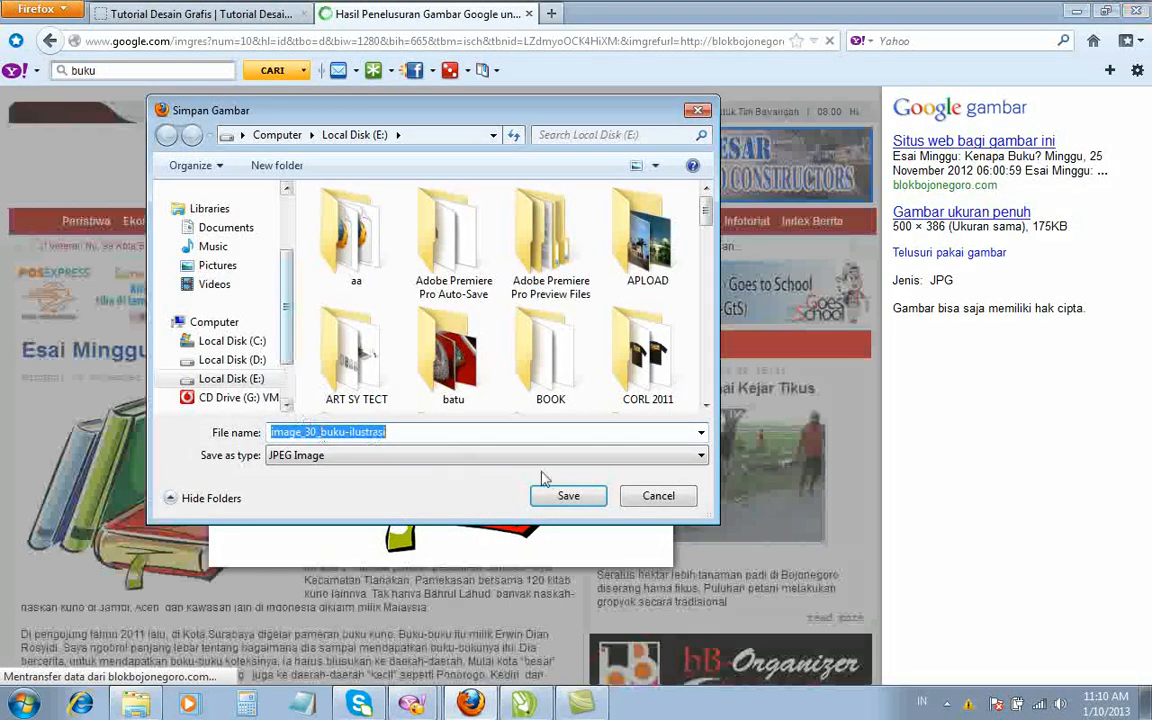
click(568, 497)
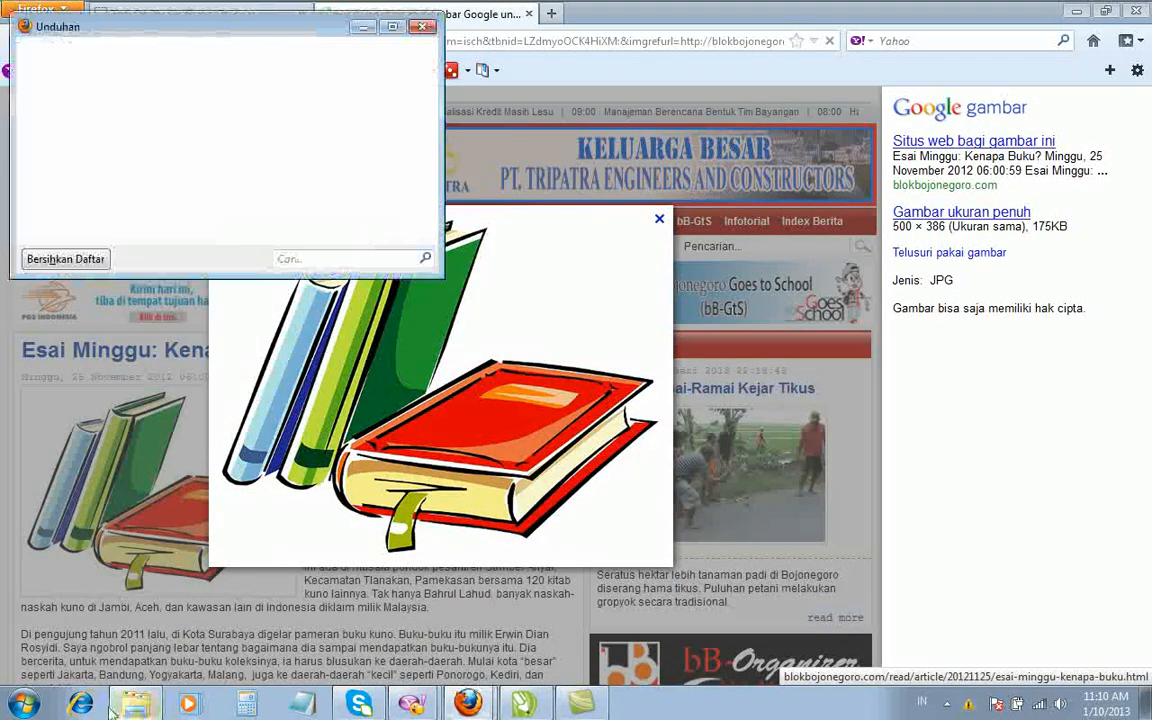
Step: Copy image_30_buku-ilustrasi from Local Disk (E:) in Windows Explorer and paste it into the CorelDRAW banner document
click(135, 708)
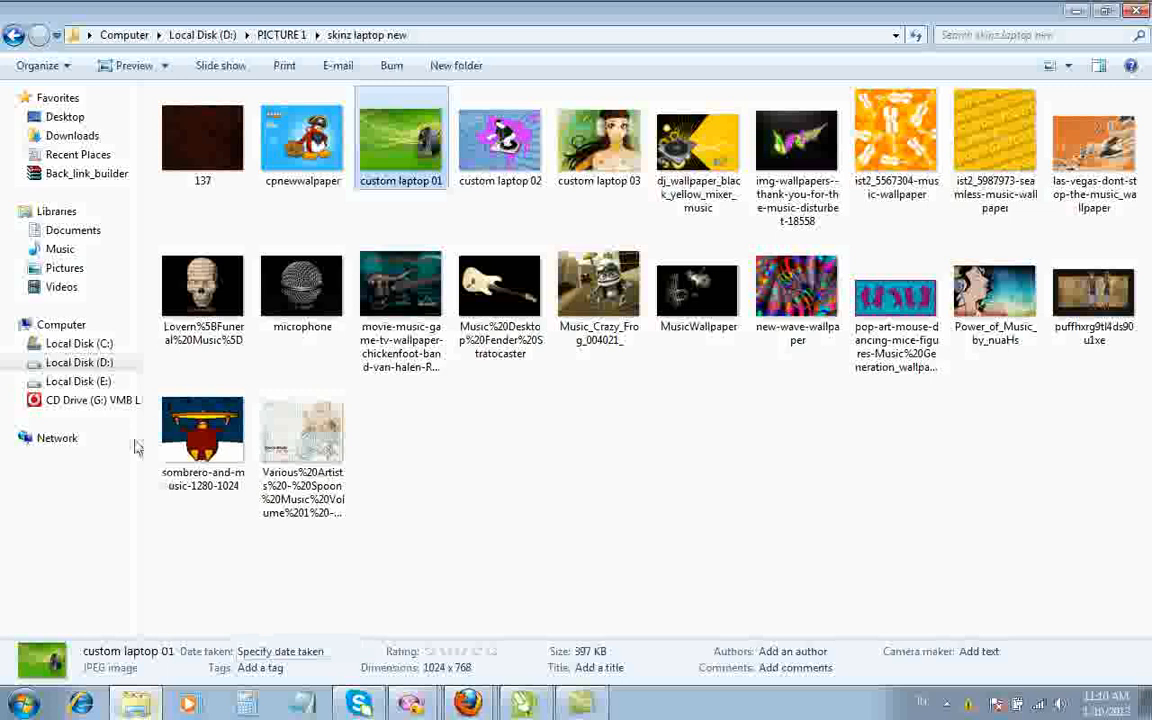
click(80, 381)
scroll(1111, 424, down, 5)
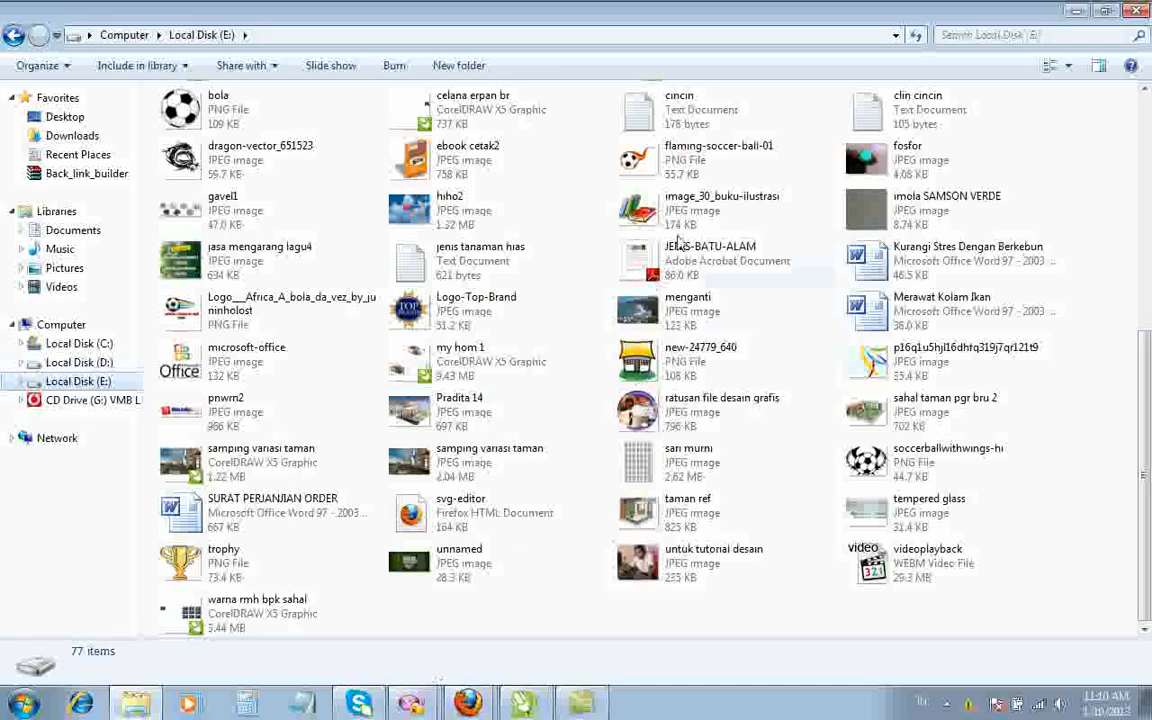
click(660, 205)
right_click(660, 205)
click(700, 508)
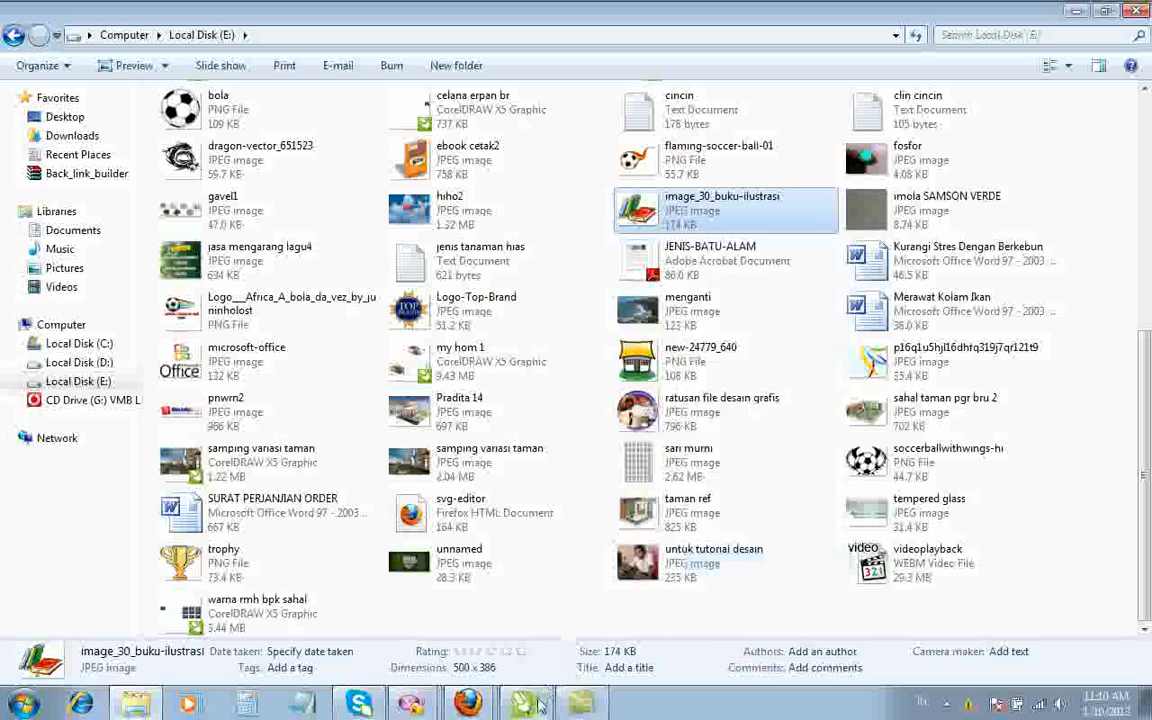
click(535, 705)
right_click(944, 296)
click(918, 402)
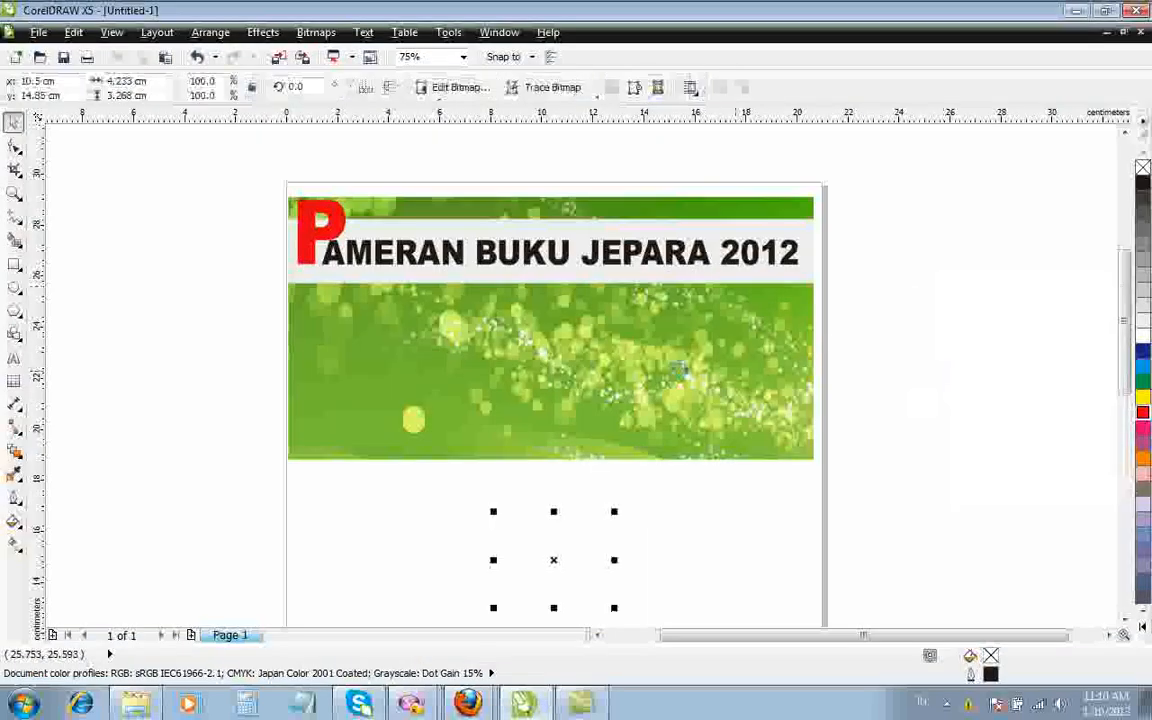
Step: Scale the book illustration to about 5.7 × 4.4 cm and place it on the lower right part of the green background
scroll(592, 360, down, 2)
drag(598, 400, 640, 356)
scroll(642, 360, up, 1)
scroll(602, 309, up, 3)
drag(602, 305, 682, 190)
scroll(490, 345, down, 2)
drag(490, 345, 410, 342)
scroll(412, 341, up, 3)
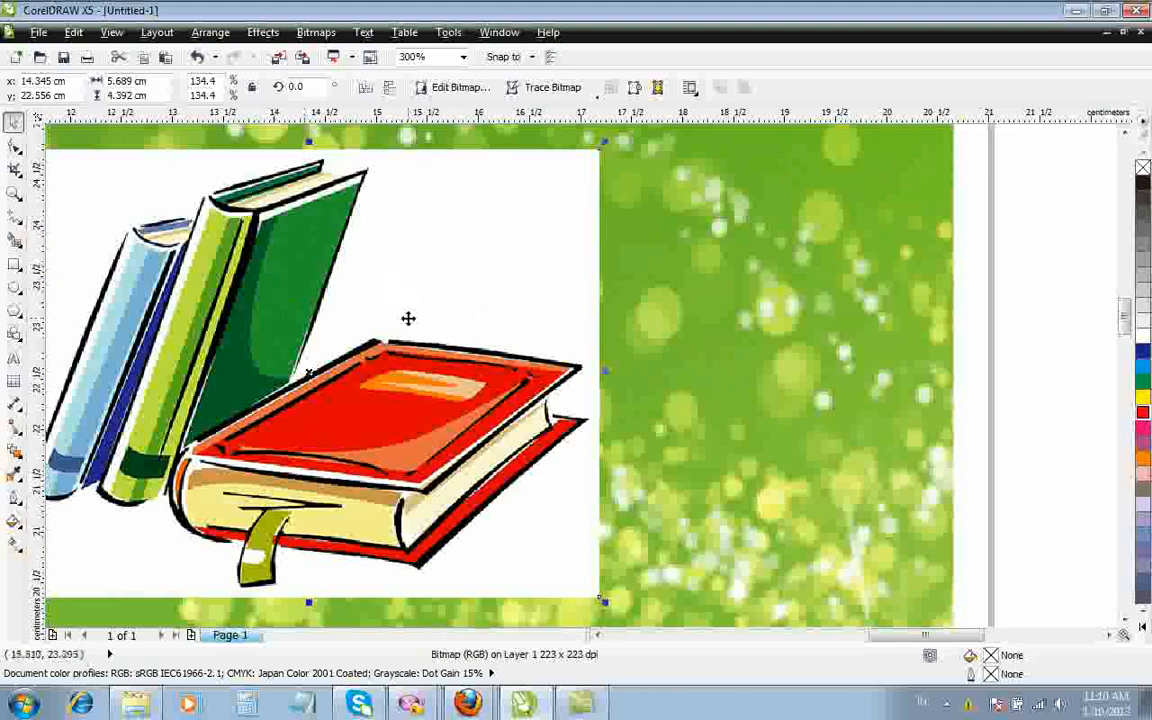
scroll(399, 288, down, 2)
scroll(284, 315, up, 1)
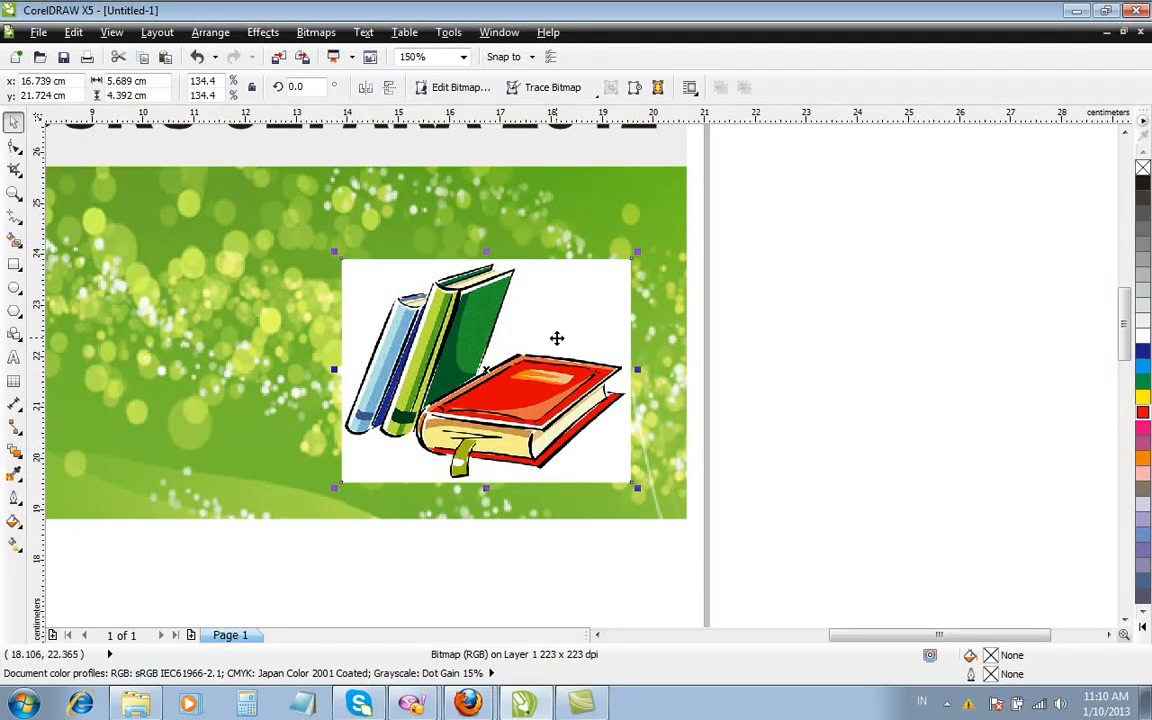
scroll(410, 321, up, 2)
scroll(285, 301, down, 1)
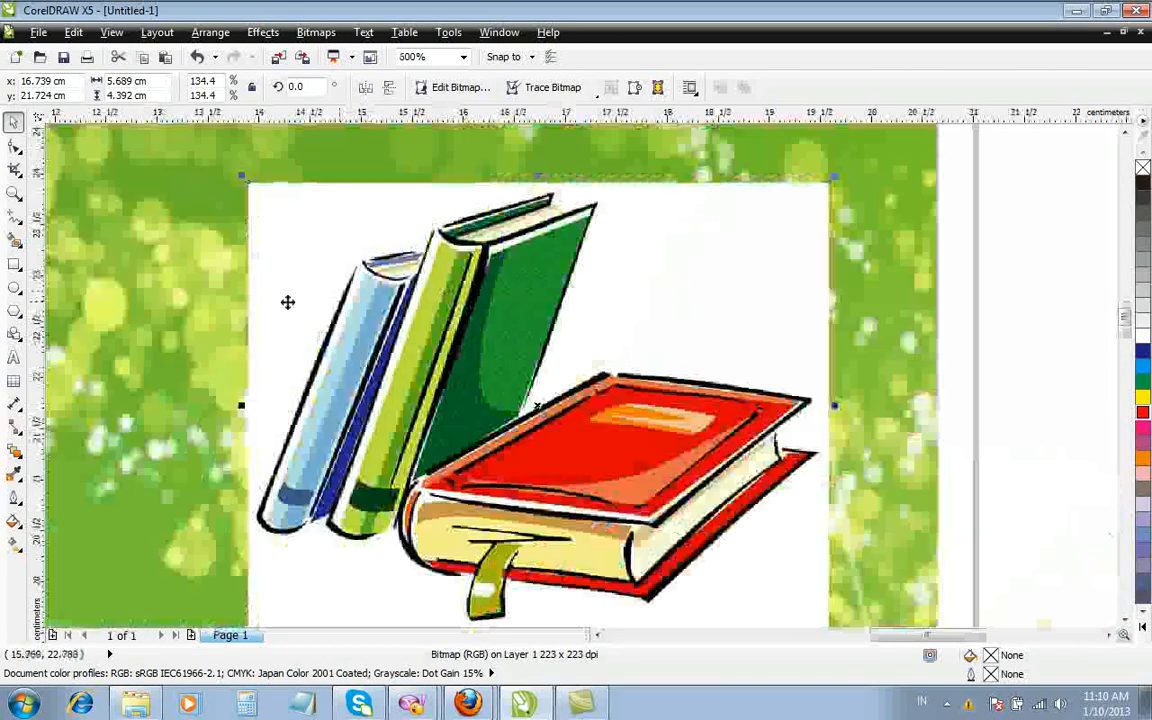
Step: Trace the top and the right side of the green book with the Bézier tool, down to where it meets the red book
click(15, 218)
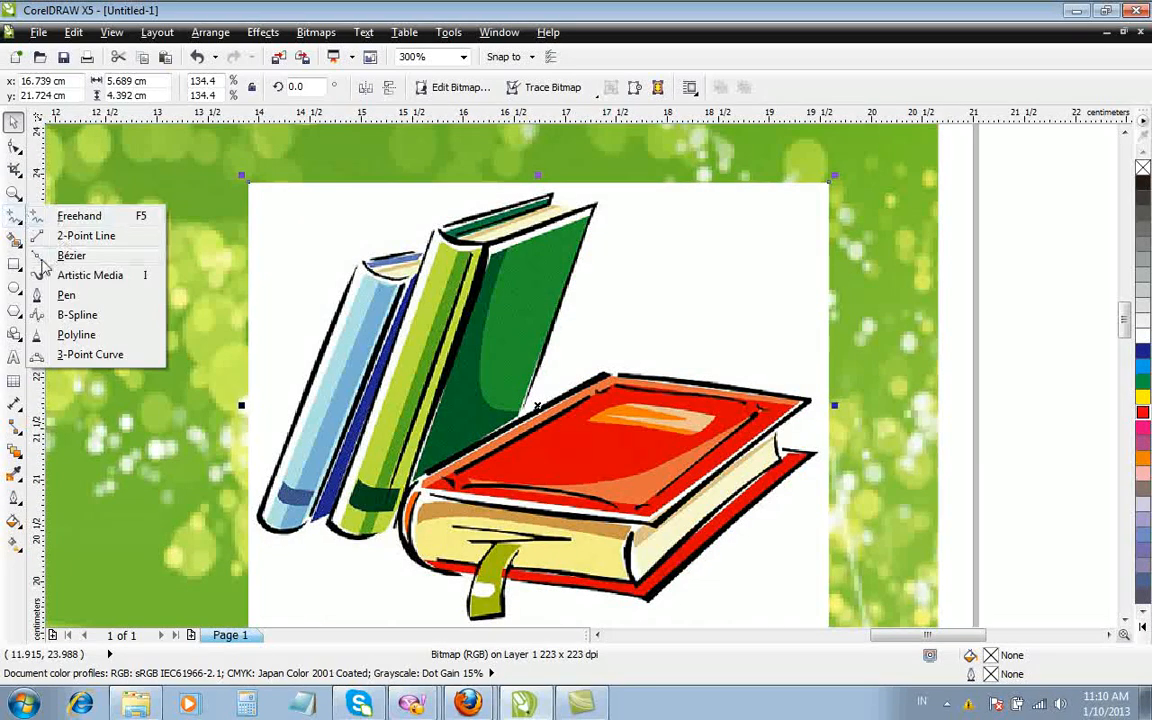
click(50, 252)
scroll(460, 185, up, 2)
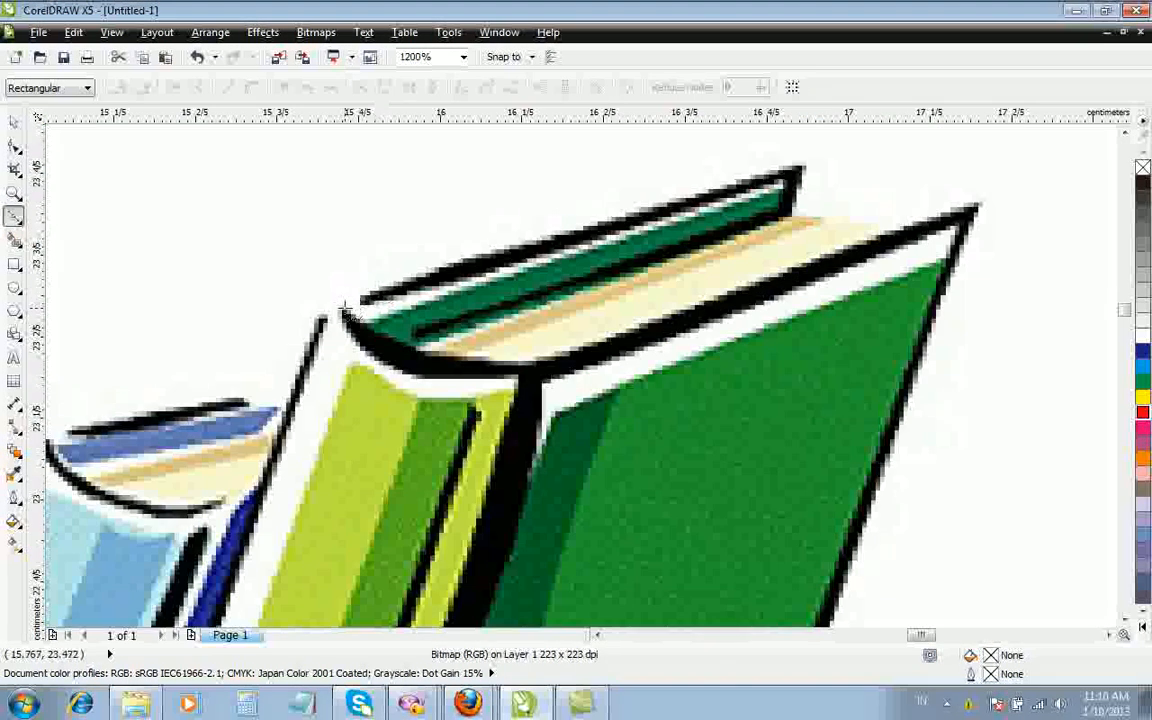
click(343, 308)
click(809, 160)
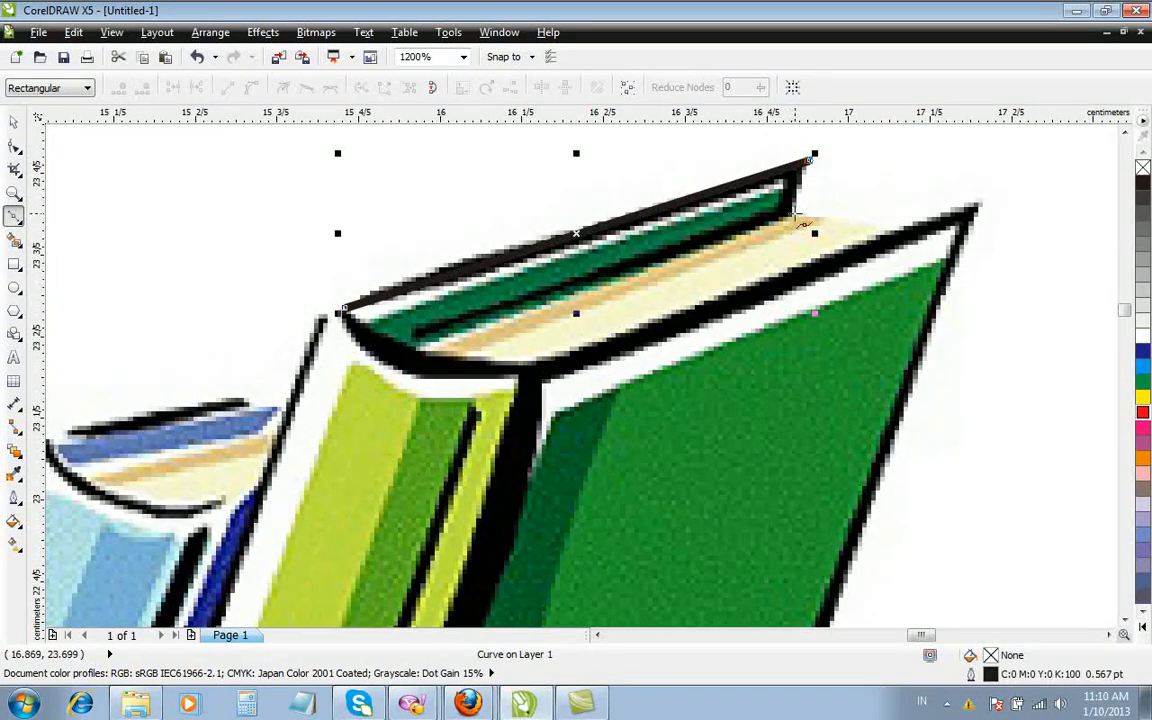
click(795, 214)
click(897, 236)
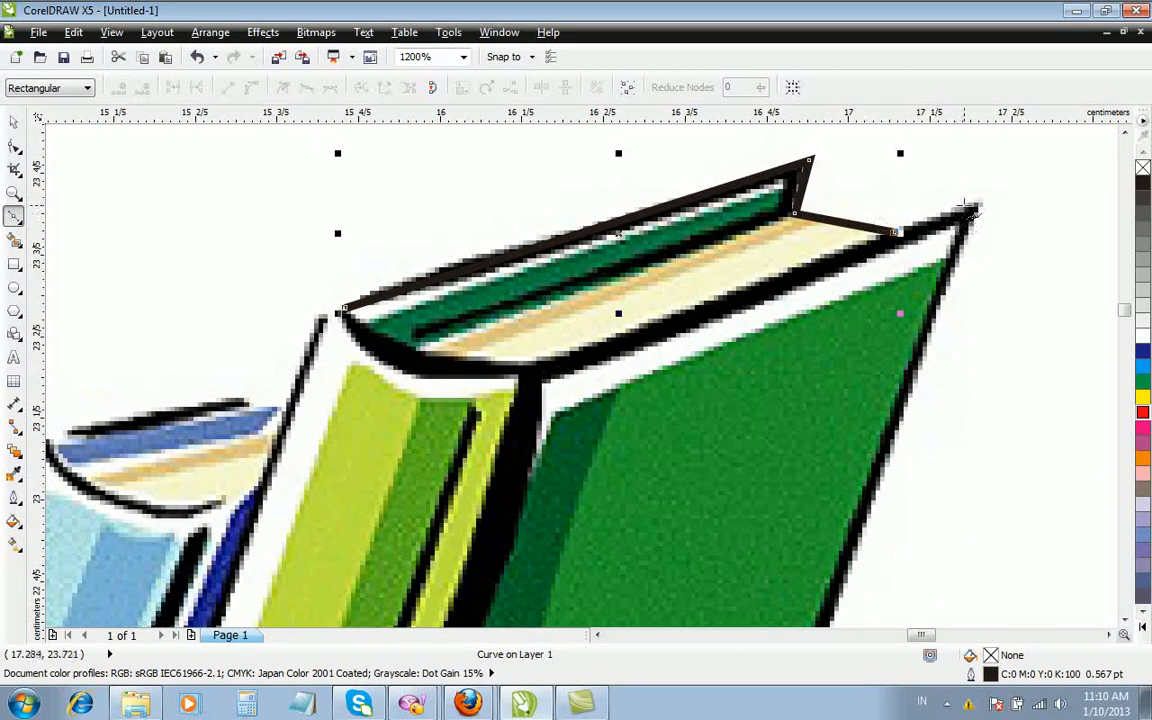
click(985, 206)
scroll(960, 280, down, 4)
scroll(850, 480, up, 4)
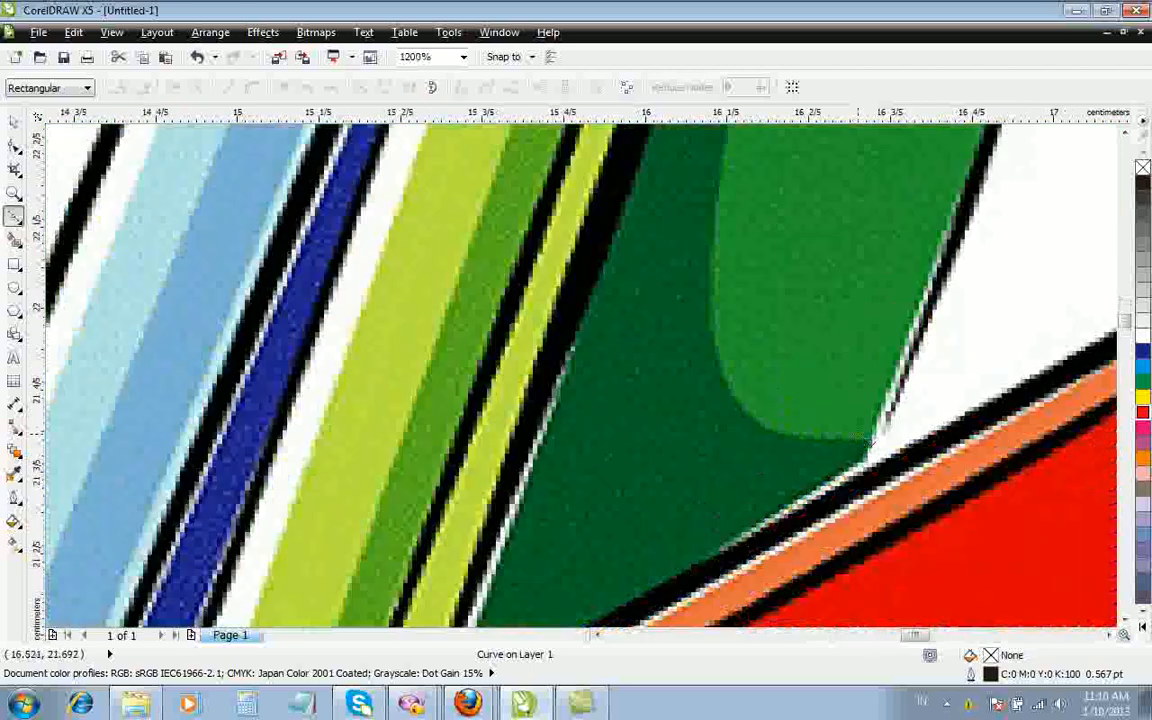
click(870, 465)
Step: Continue the outline along the red book's upper edge, around its right corner and page edge to the tip of the lower cover
scroll(866, 450, down, 4)
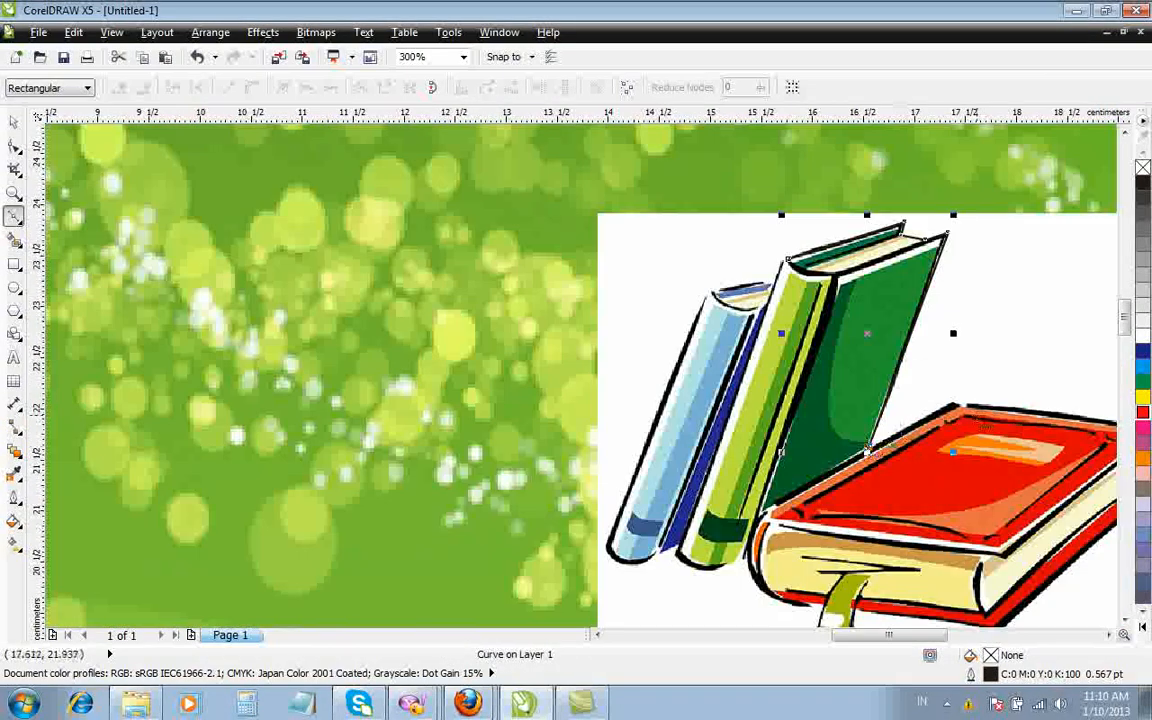
scroll(882, 400, up, 4)
click(903, 370)
scroll(903, 370, down, 4)
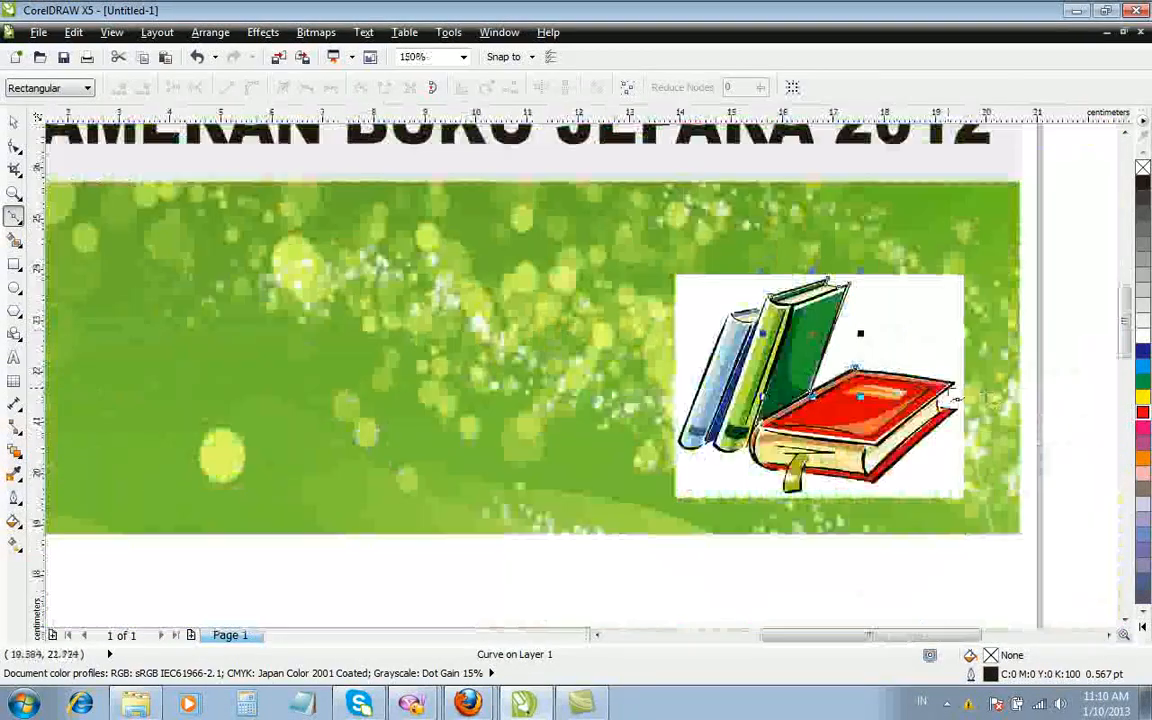
scroll(861, 329, up, 4)
click(1068, 371)
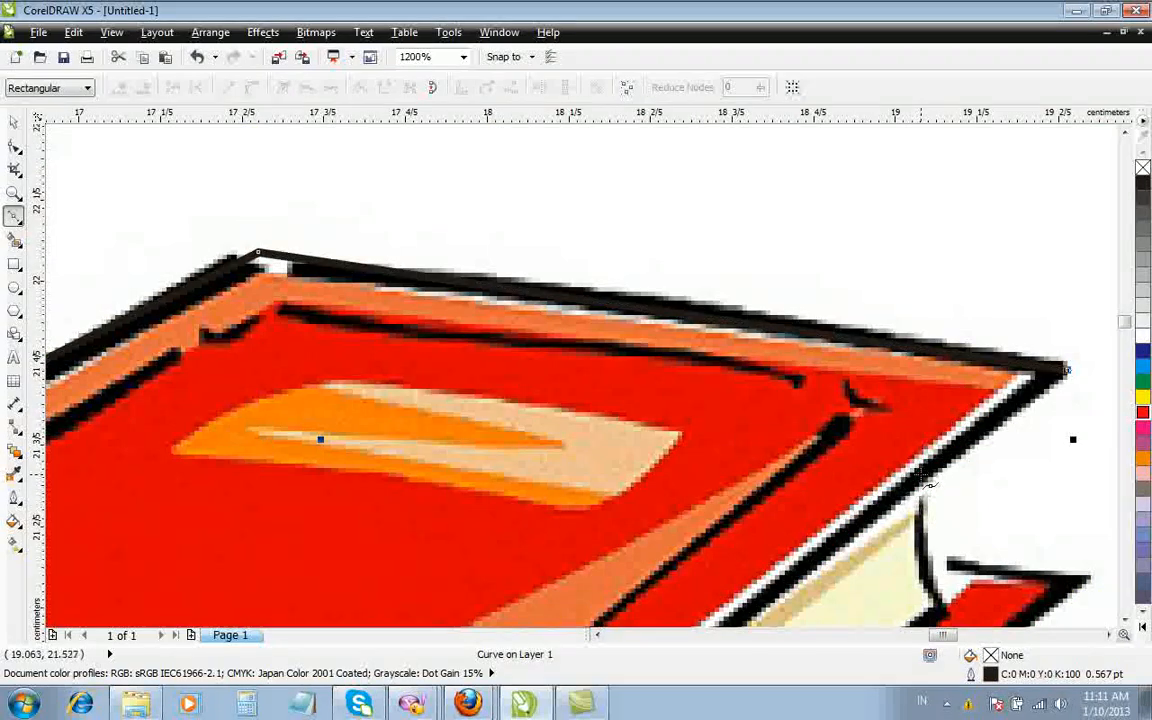
click(938, 569)
scroll(960, 560, down, 2)
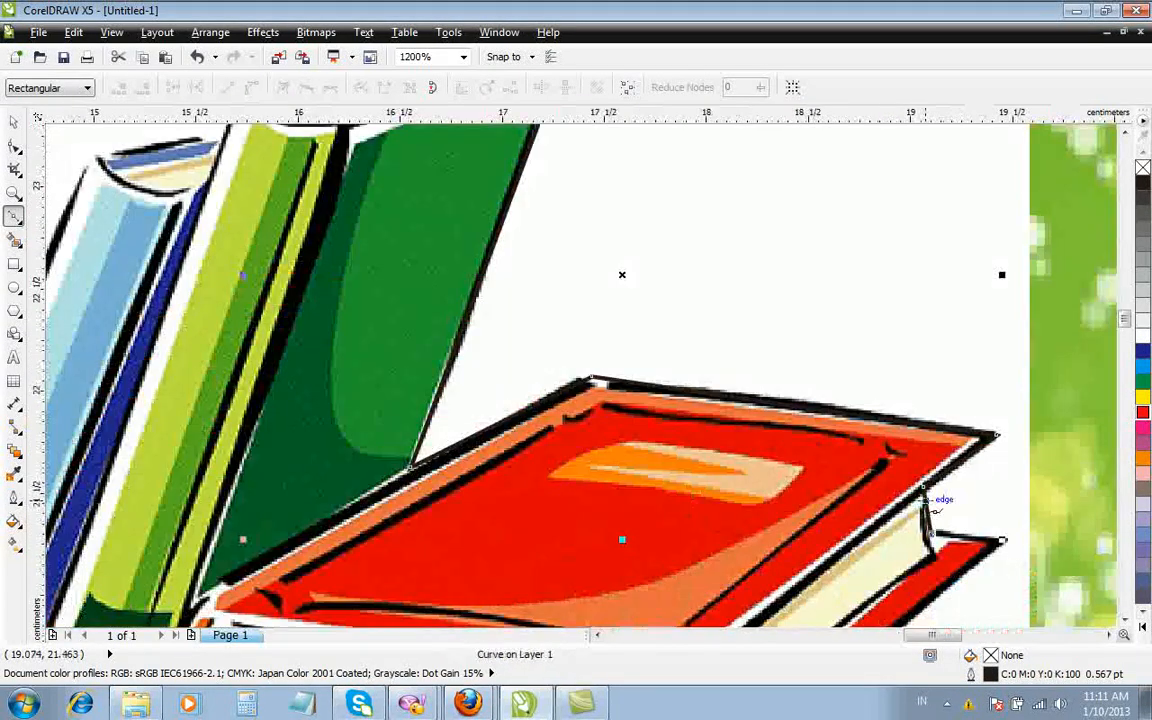
scroll(1013, 535, up, 2)
click(1013, 522)
Step: Trace the lower cover of the red book and continue the outline around the end of the bookmark ribbon
scroll(1013, 522, down, 8)
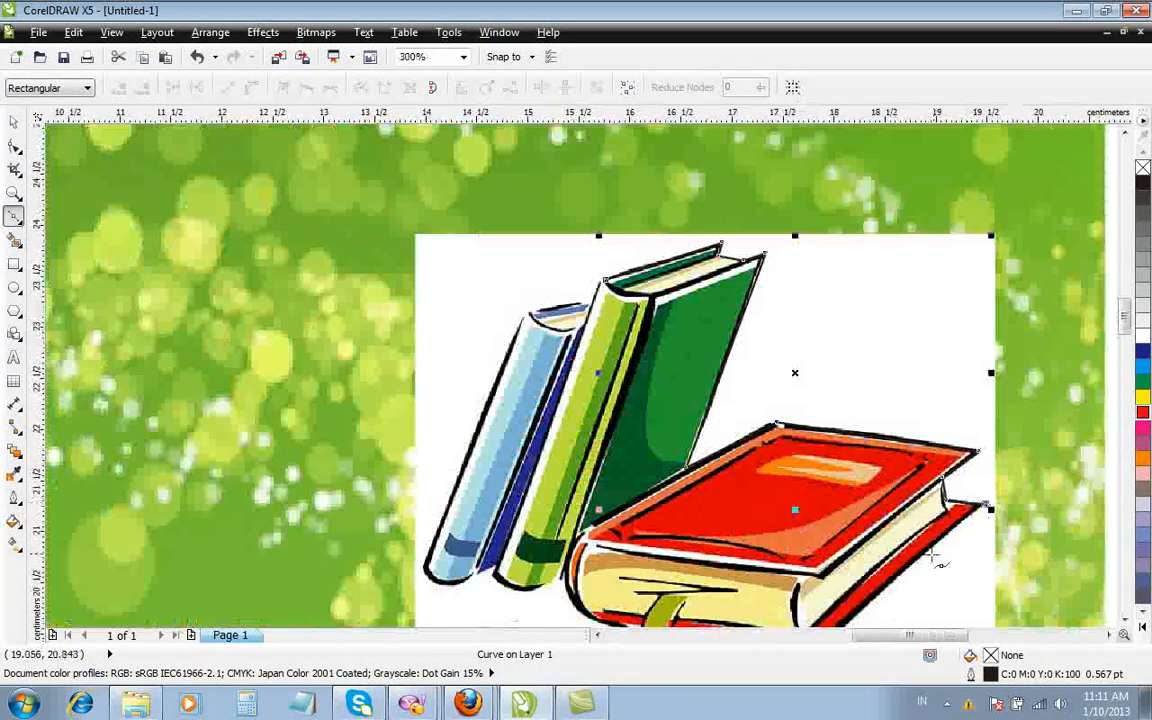
scroll(840, 548, up, 4)
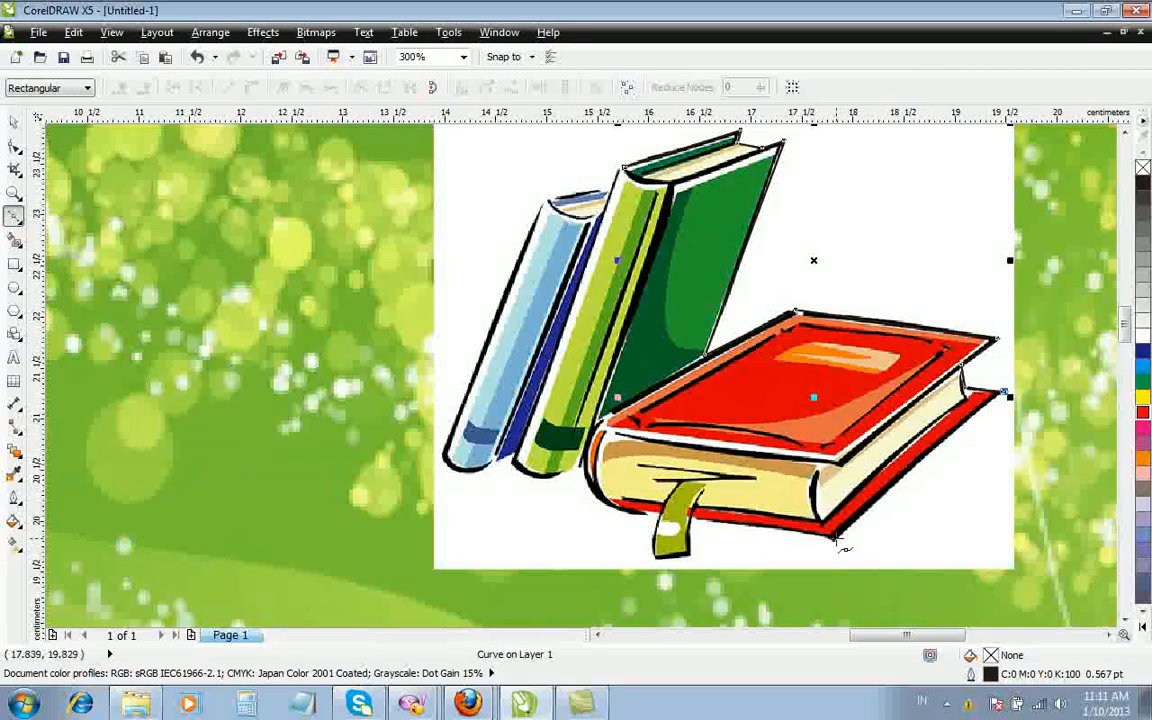
scroll(680, 528, up, 4)
scroll(675, 530, down, 6)
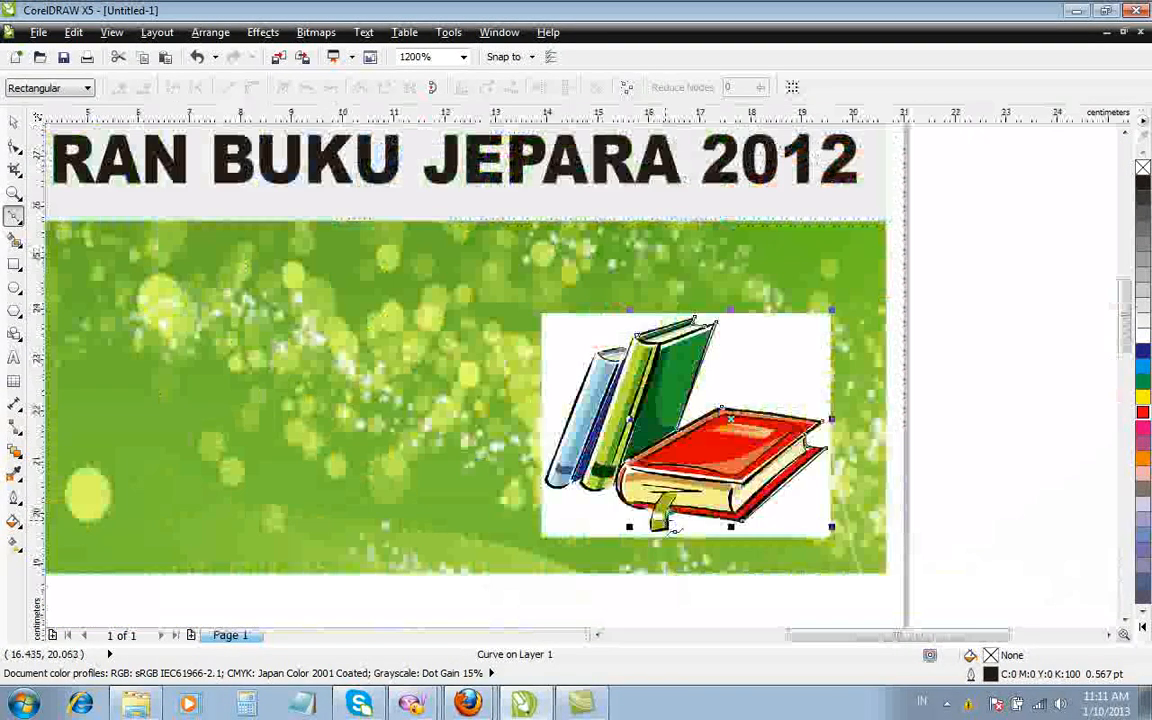
scroll(675, 530, up, 4)
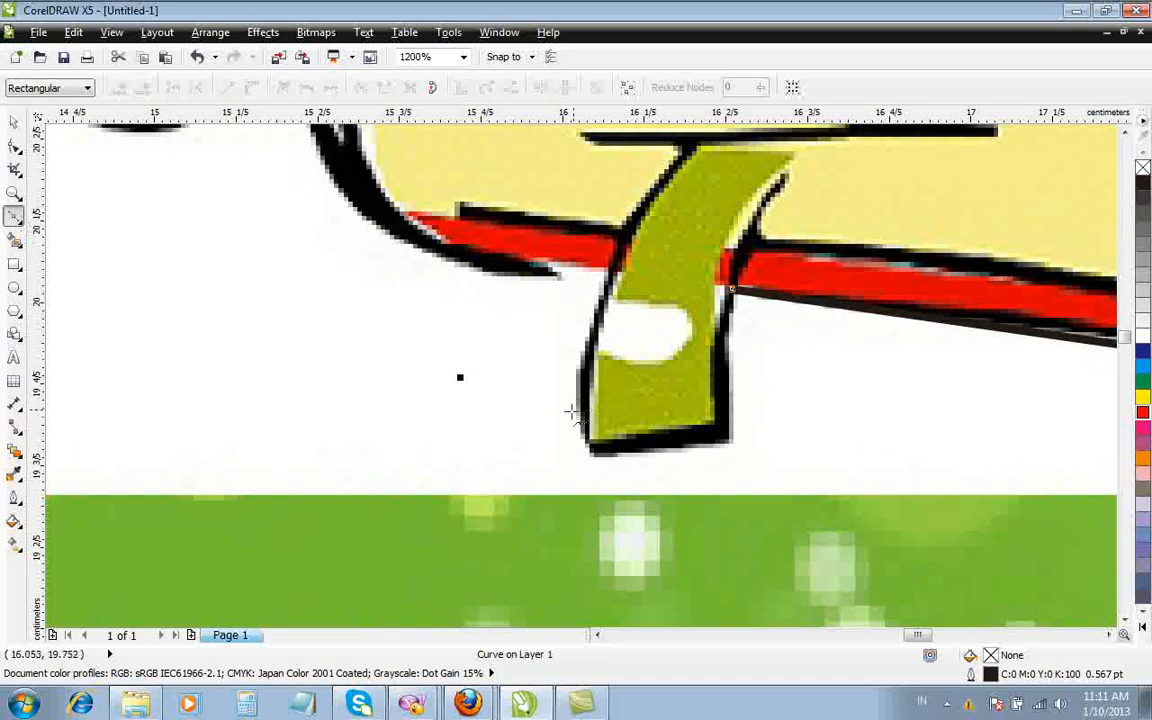
click(722, 440)
click(589, 455)
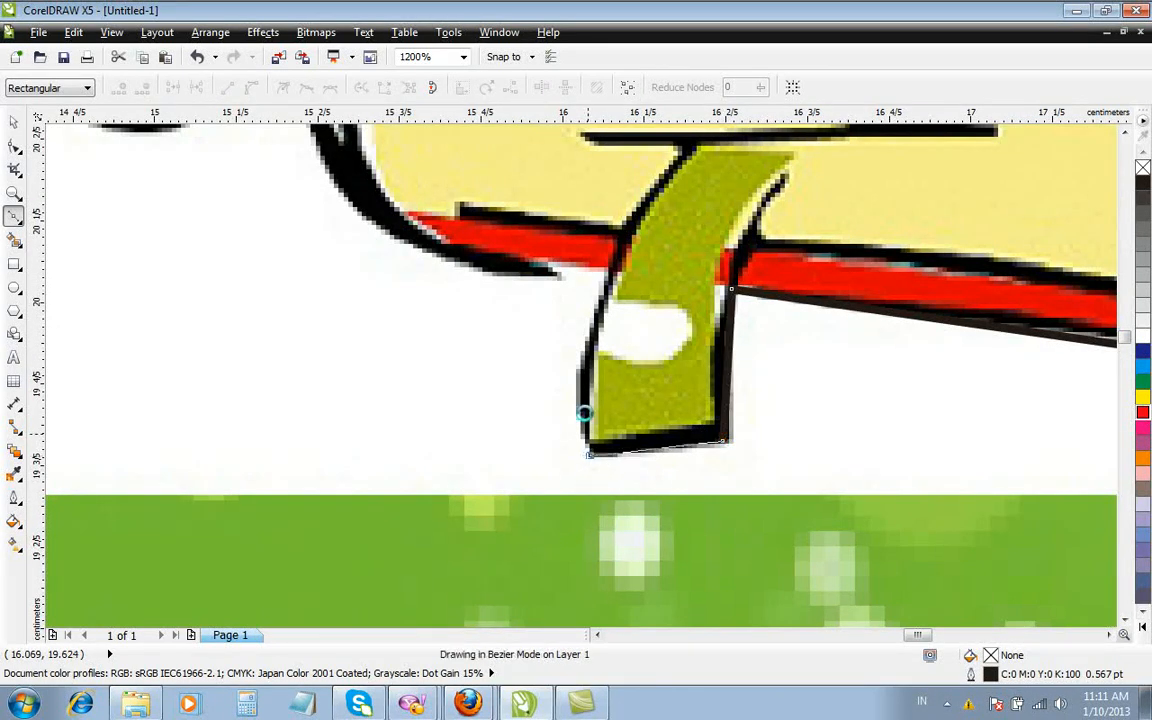
Step: Run the outline from the ribbon in straight segments past the red spine and under the green book to the blue book
scroll(532, 350, down, 3)
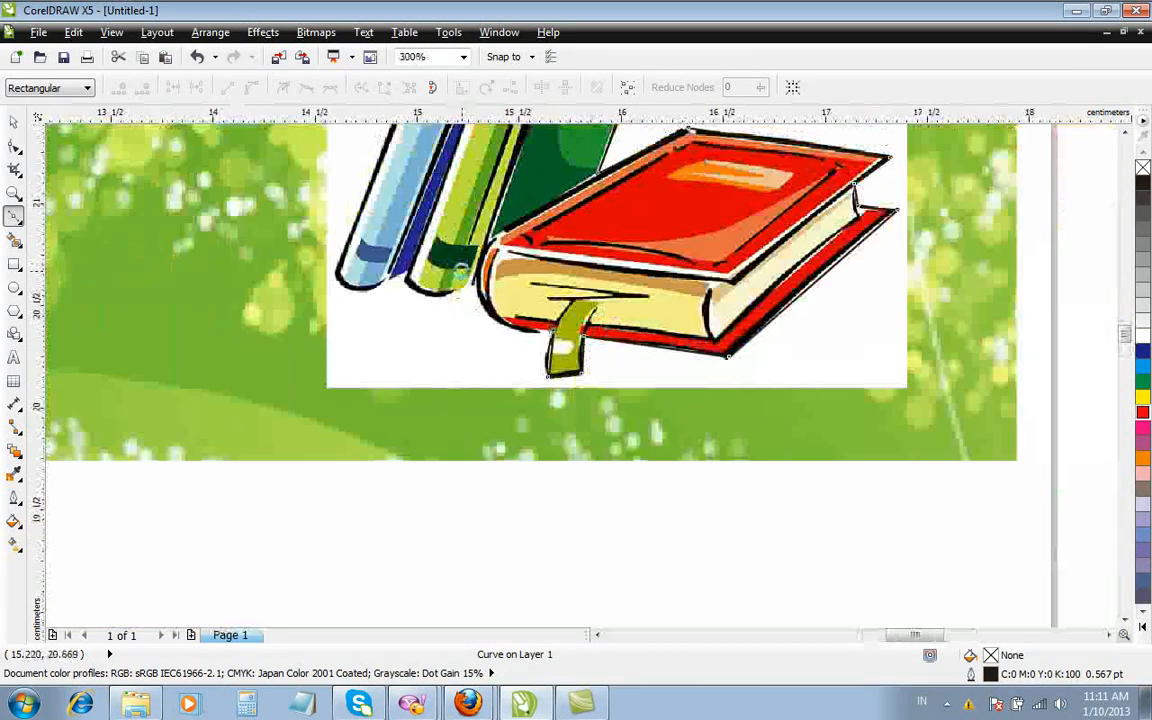
scroll(517, 292, up, 3)
click(508, 289)
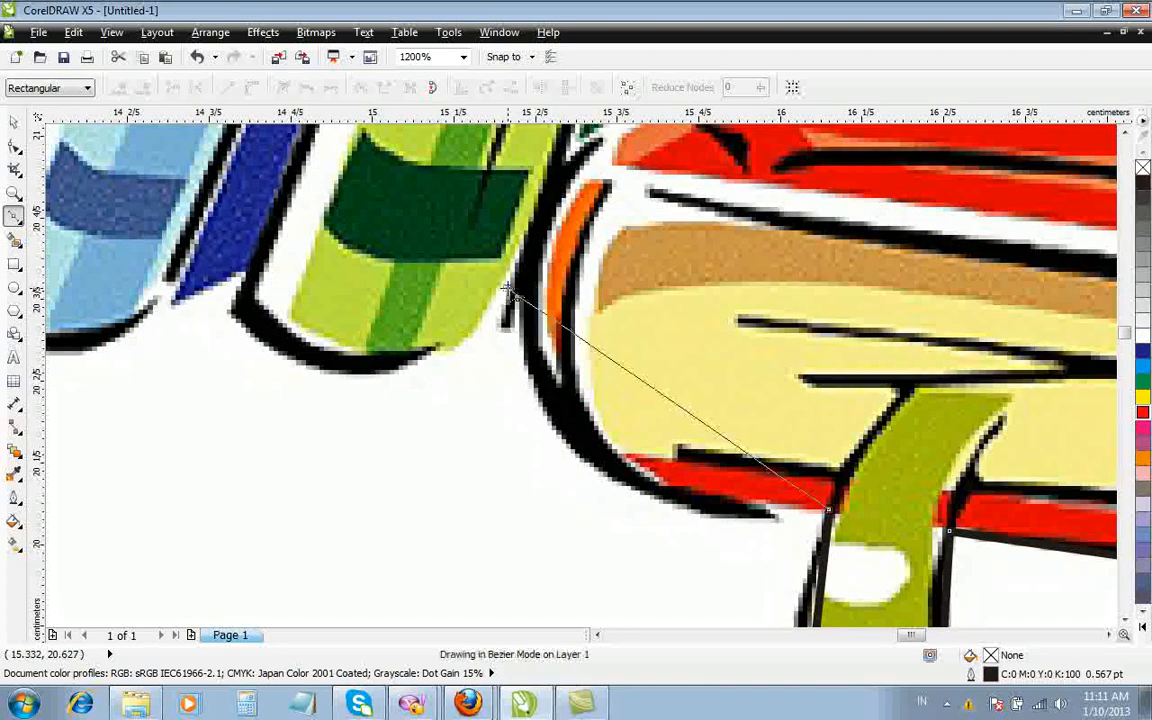
click(229, 305)
scroll(180, 305, down, 3)
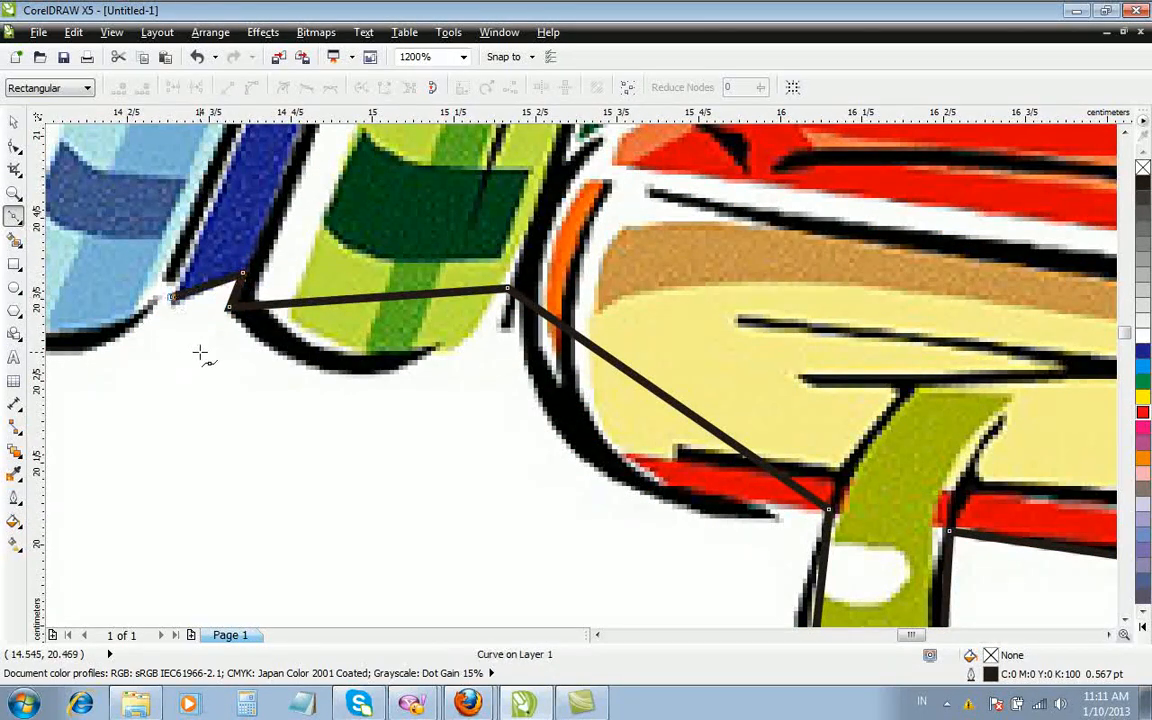
Step: Trace the blue book's left side and top edge and close the outline at its starting node on the green book
scroll(243, 358, up, 2)
scroll(305, 365, down, 5)
scroll(430, 417, up, 4)
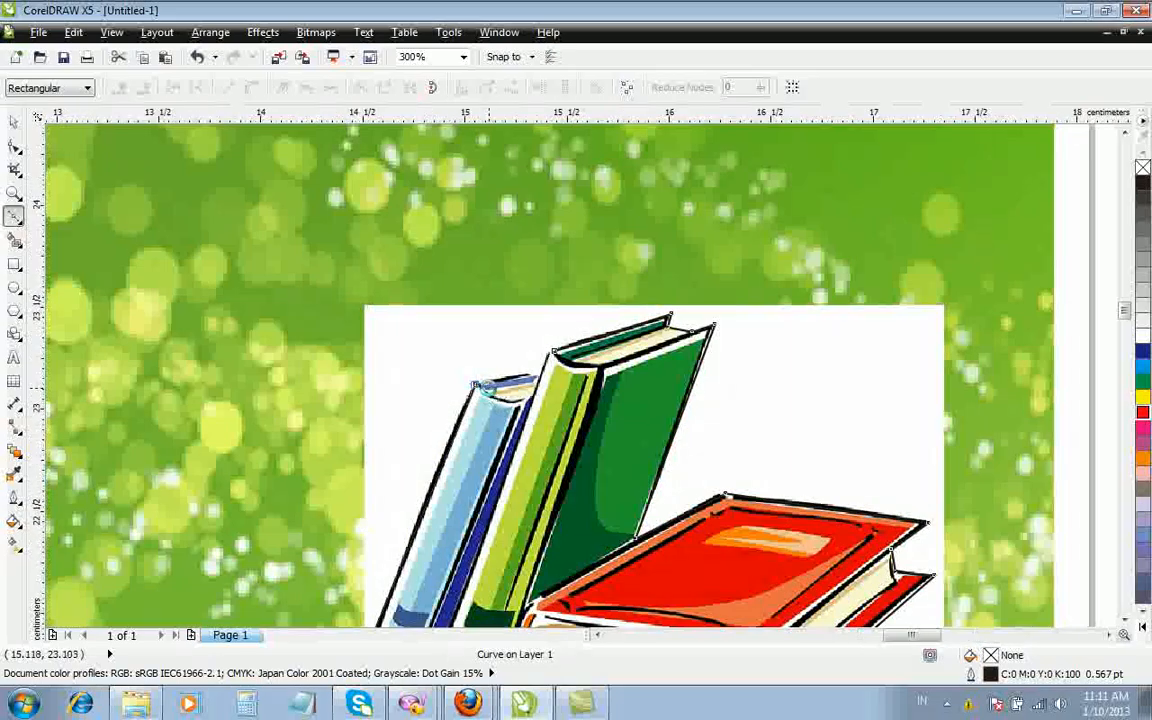
scroll(476, 385, up, 3)
scroll(575, 333, down, 2)
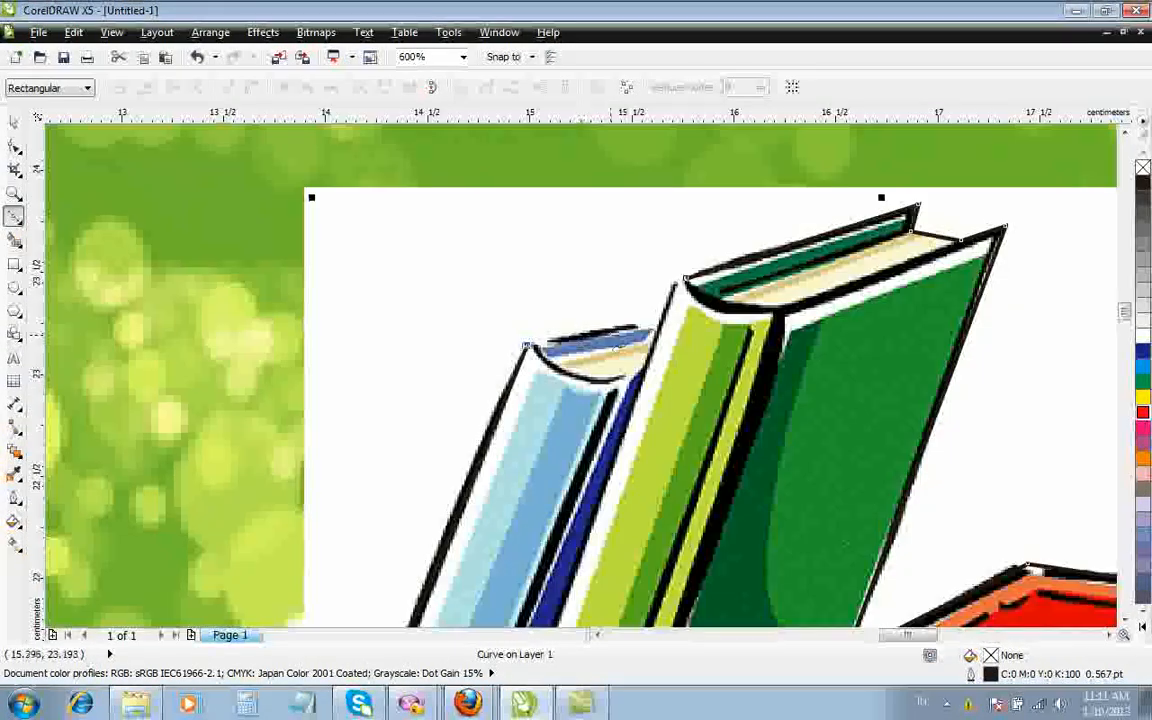
scroll(575, 333, up, 2)
click(705, 330)
scroll(705, 330, down, 3)
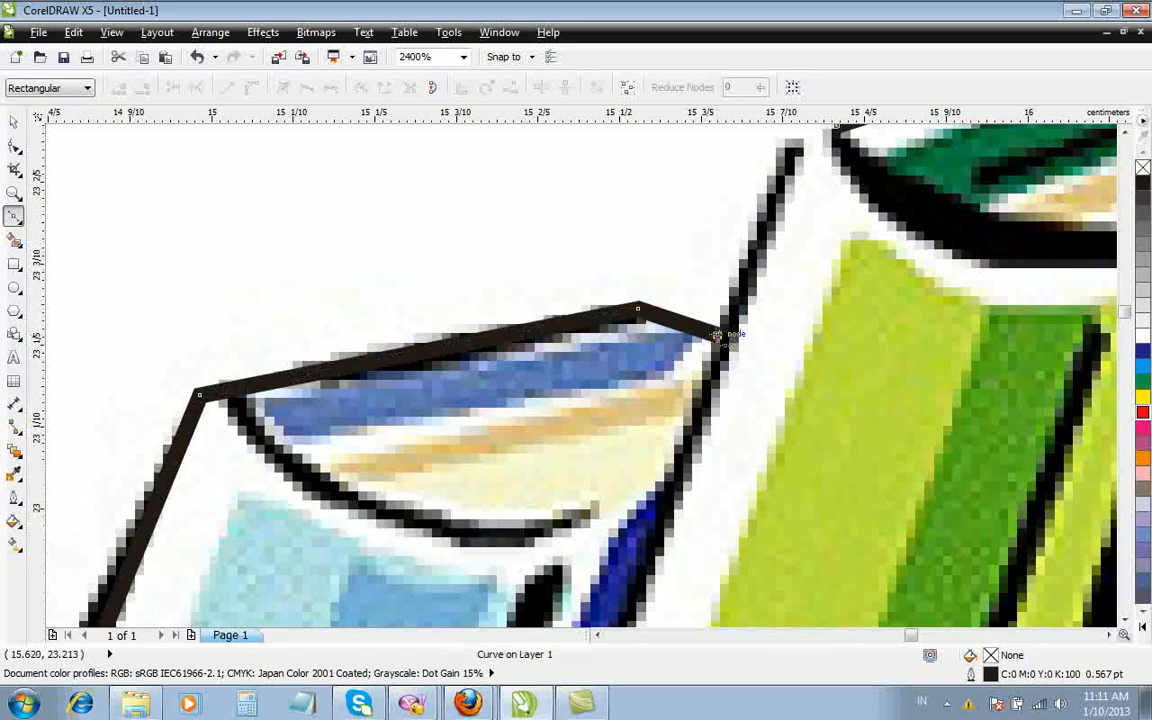
scroll(745, 255, up, 3)
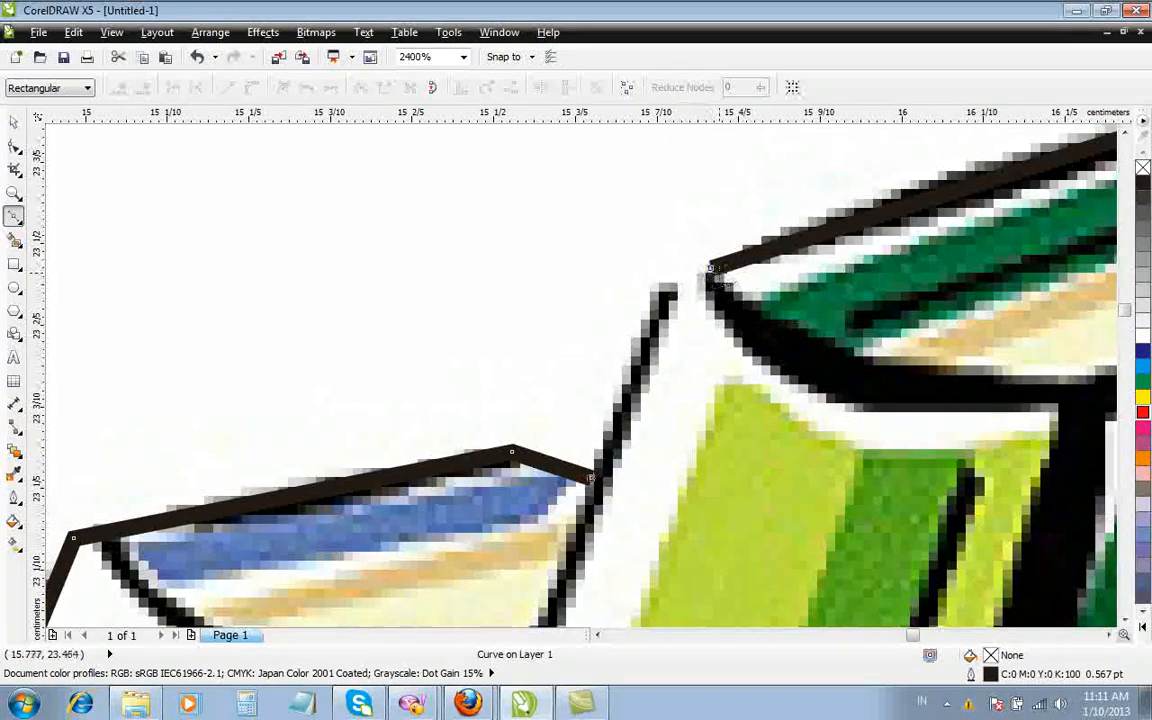
click(709, 267)
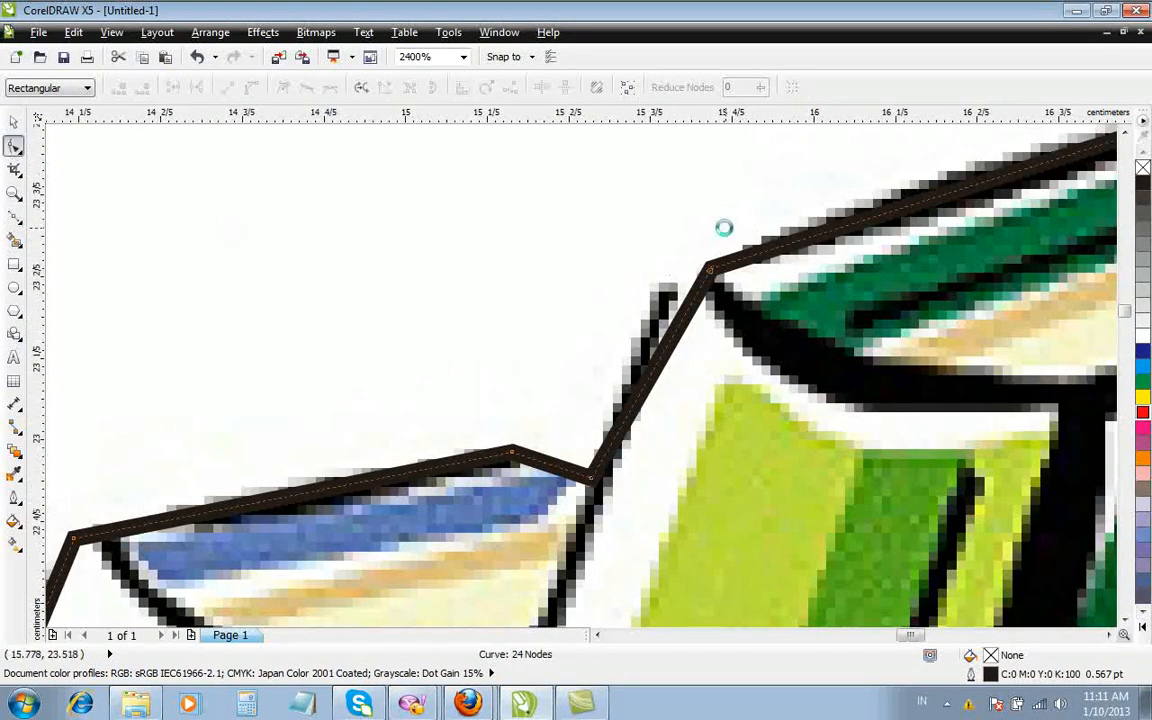
Step: Adjust the outline at the red book's back corner with the Shape tool and bend its upper edge segment into a curve
scroll(660, 257, down, 3)
scroll(745, 218, up, 2)
scroll(745, 218, down, 2)
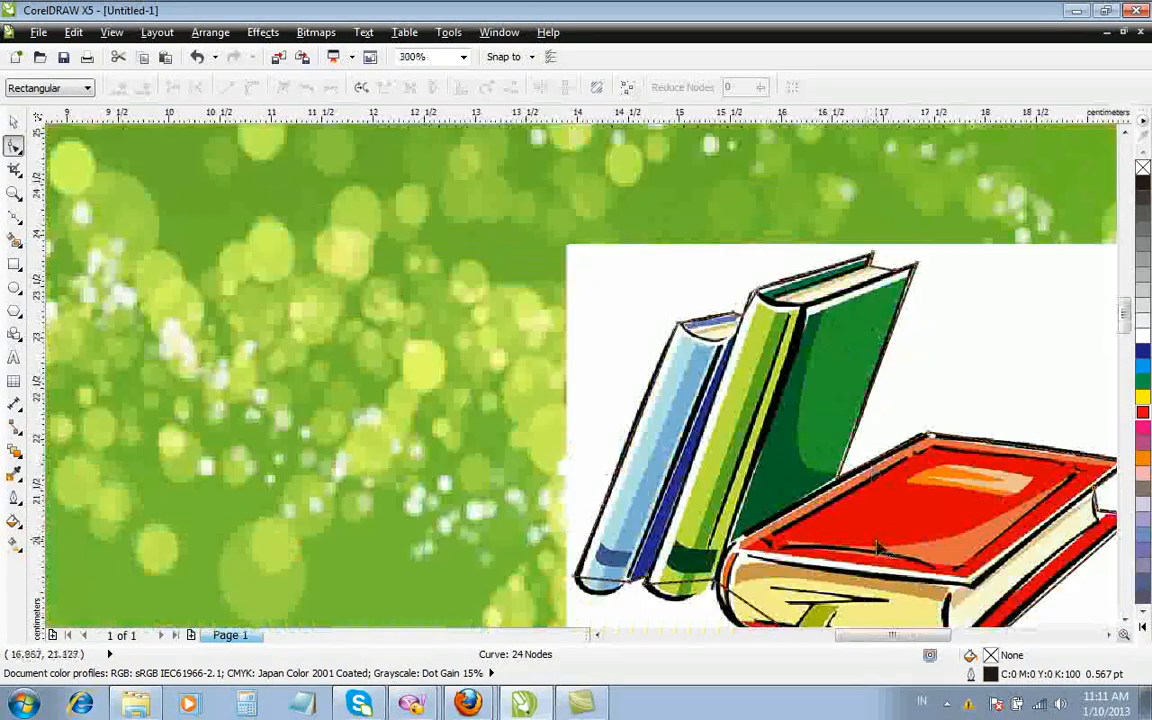
scroll(840, 432, up, 3)
drag(597, 192, 560, 200)
scroll(600, 200, down, 2)
right_click(800, 230)
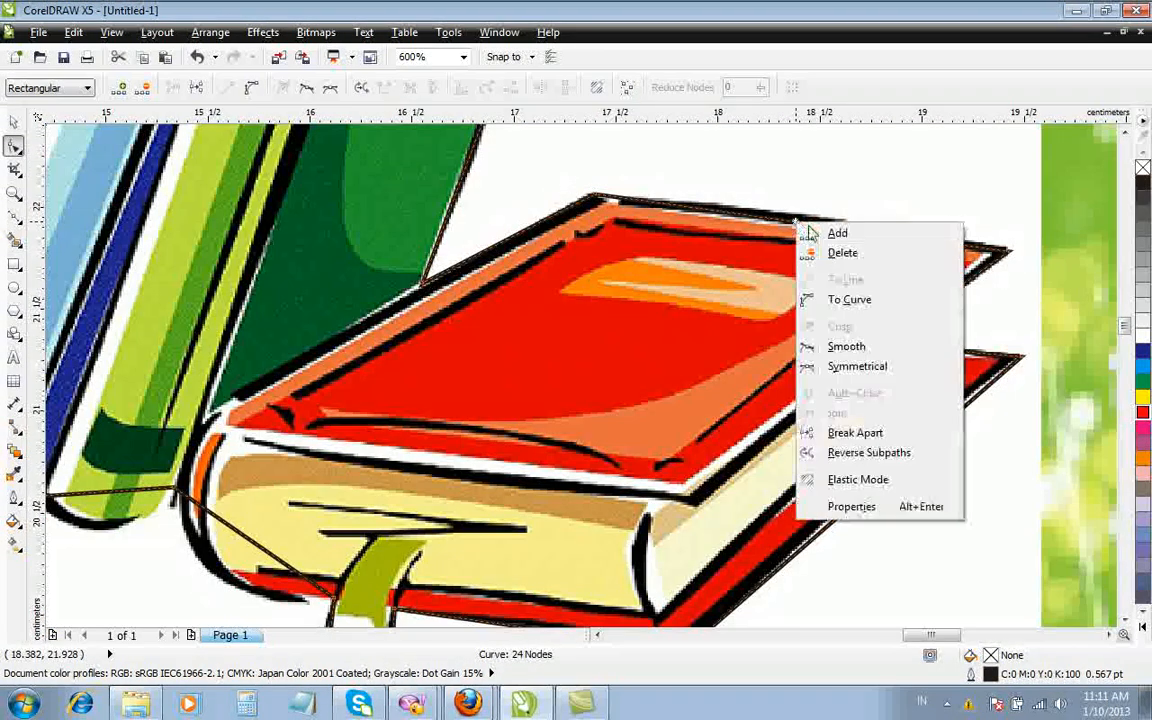
click(818, 232)
drag(765, 222, 743, 203)
Step: Convert the outline segment at the page edge between the red book's covers to a curve and bend it along the pages
scroll(850, 300, down, 2)
scroll(855, 232, up, 2)
scroll(855, 232, up, 1)
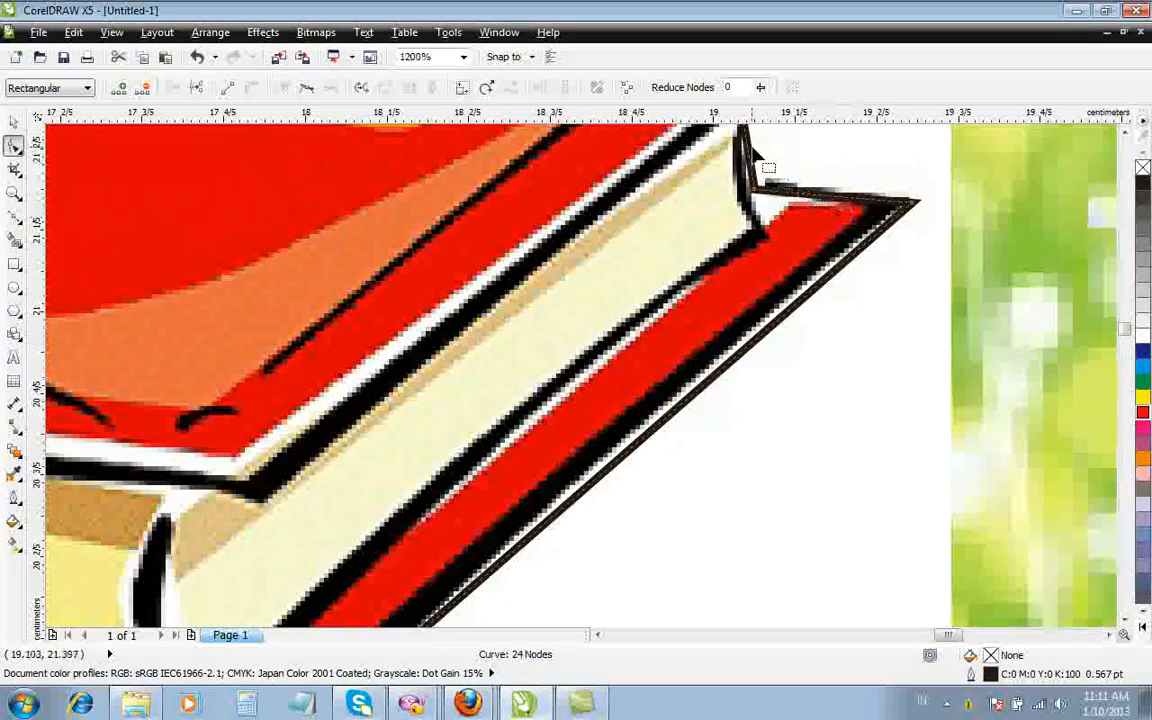
scroll(765, 165, down, 1)
scroll(760, 160, up, 3)
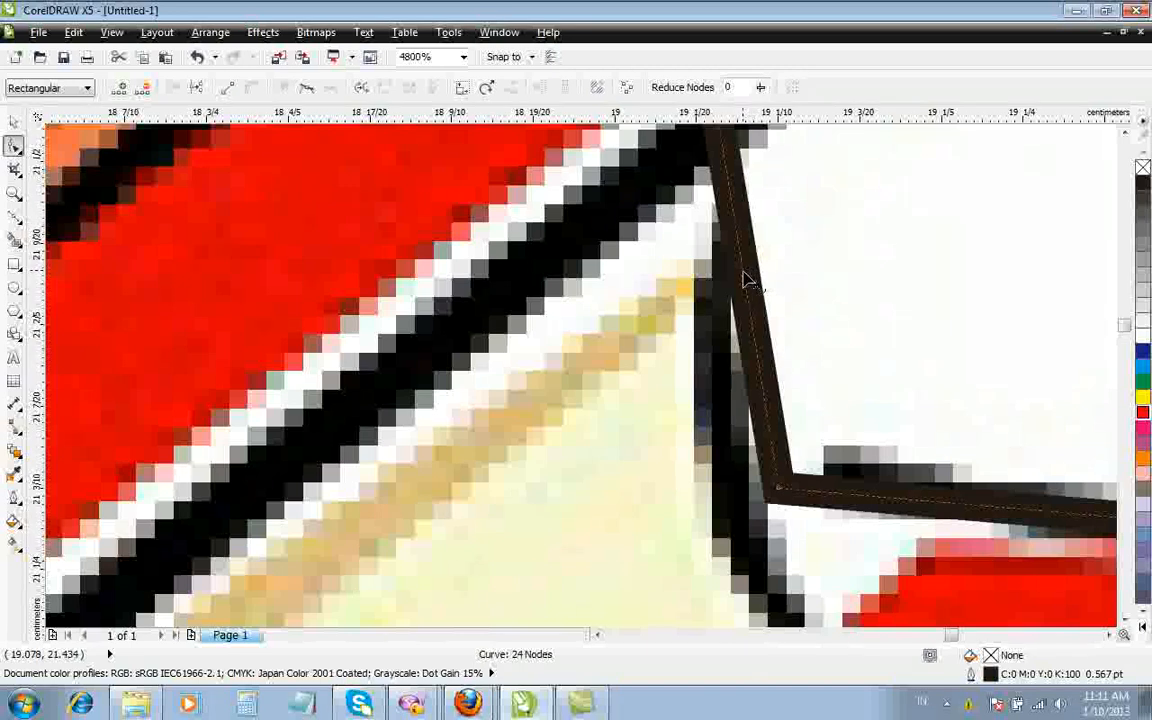
right_click(742, 277)
click(786, 350)
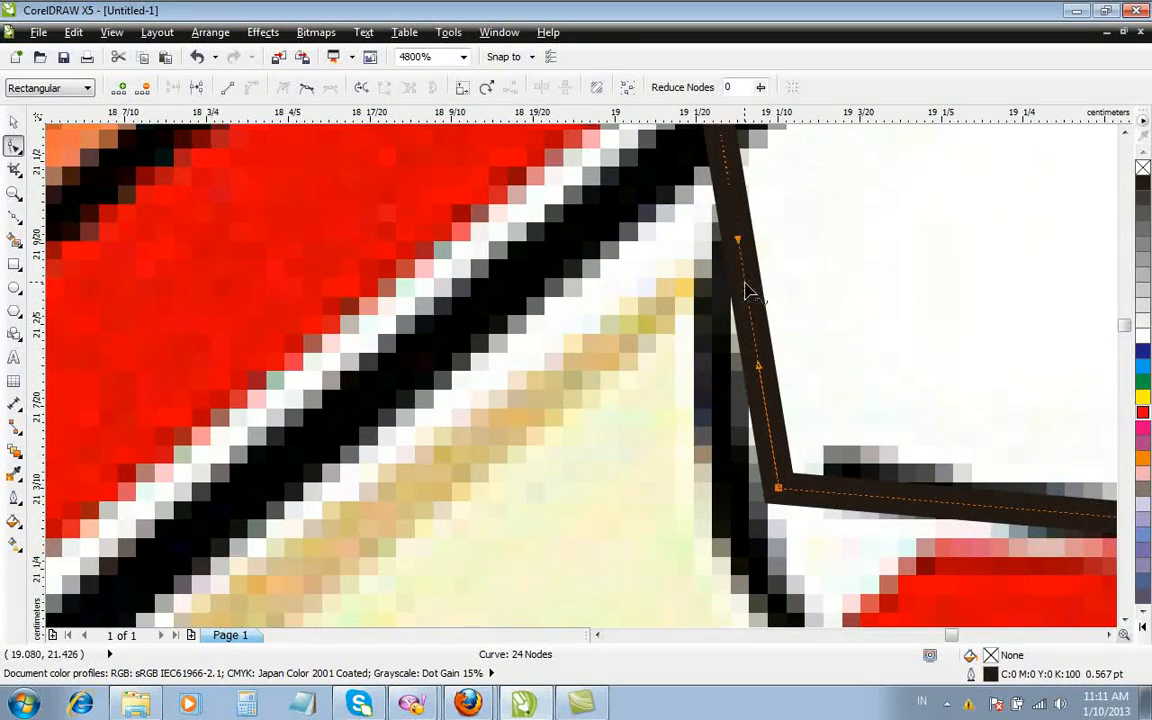
scroll(790, 300, down, 3)
scroll(805, 270, up, 4)
drag(735, 262, 764, 257)
scroll(812, 265, down, 3)
Step: Reposition the outline nodes at the right tip and the bottom corner of the red book's lower cover
scroll(848, 393, down, 1)
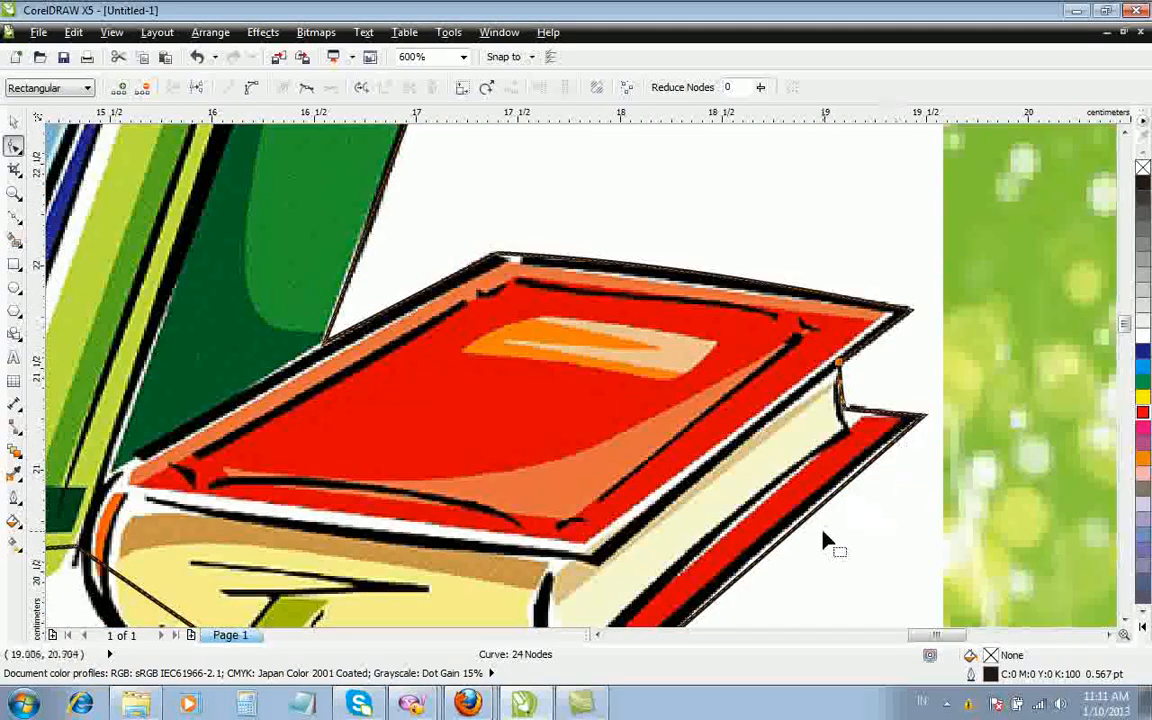
scroll(856, 468, down, 2)
scroll(815, 442, up, 4)
mouse_move(797, 308)
mouse_down()
mouse_move(771, 298)
mouse_move(784, 292)
mouse_up()
scroll(490, 568, down, 4)
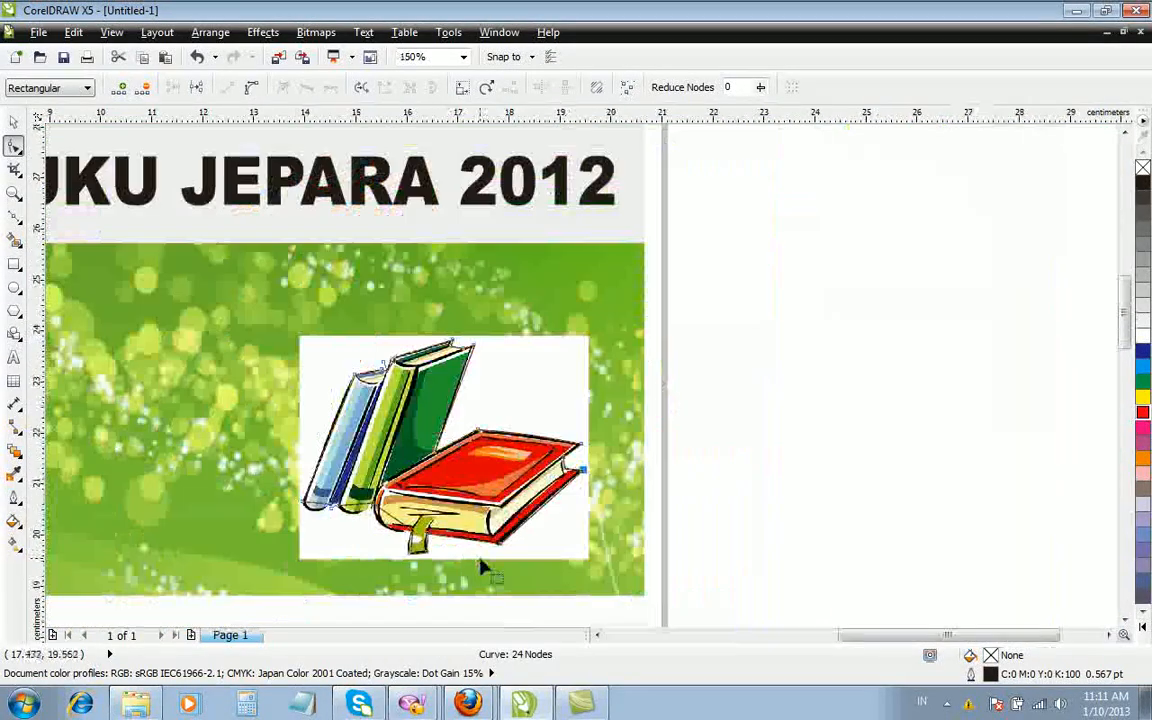
scroll(484, 566, up, 4)
drag(738, 492, 700, 484)
scroll(745, 492, down, 4)
Step: Convert the outline segment along the bookmark ribbon's left edge to a curve and bend it outward to match the ribbon
scroll(697, 513, up, 2)
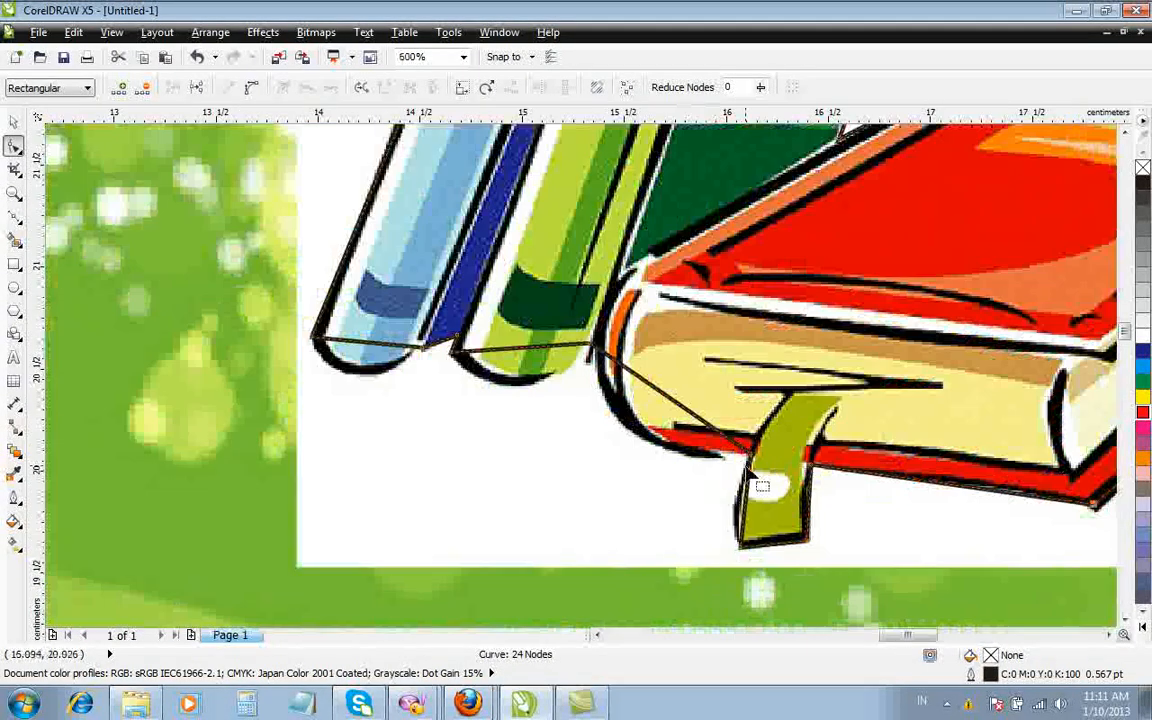
scroll(690, 515, up, 1)
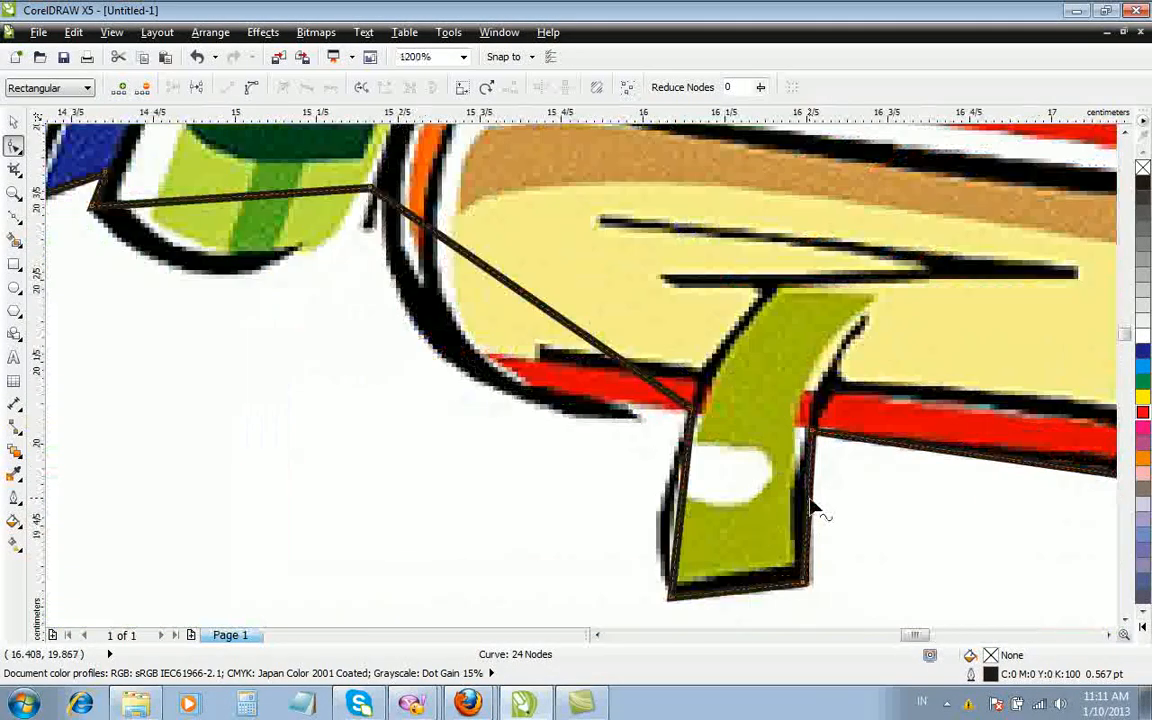
right_click(688, 512)
click(735, 279)
drag(689, 505, 670, 505)
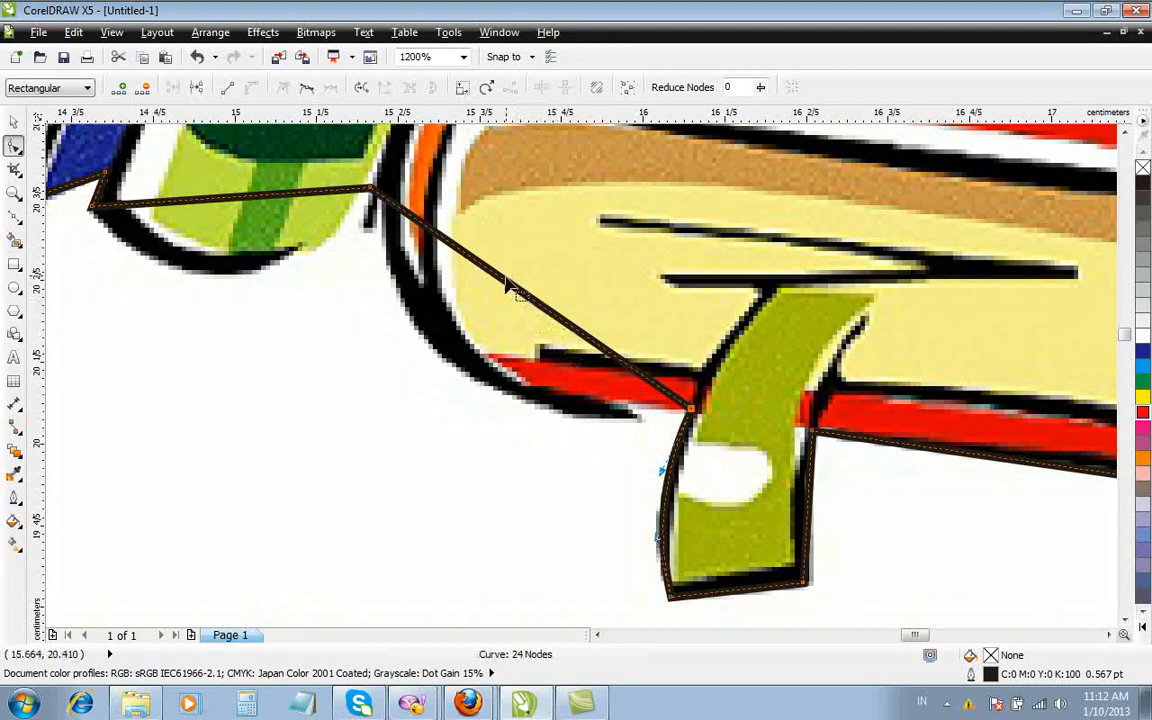
Step: Convert the straight segment across the red book's spine to a curve and bend it around the rounded spine
right_click(450, 250)
click(475, 322)
drag(520, 298, 456, 375)
scroll(540, 357, down, 4)
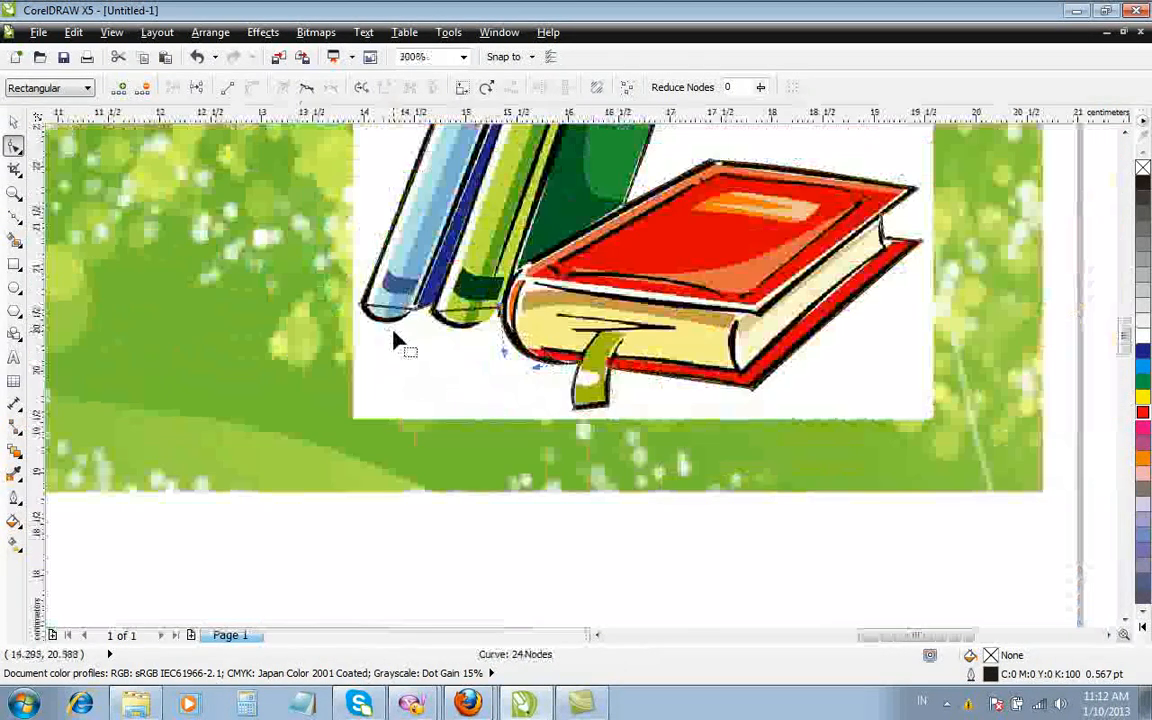
Step: Convert the segments under the green and blue books to curves and bend them around the rounded bottoms of both spines
scroll(387, 337, up, 4)
right_click(522, 258)
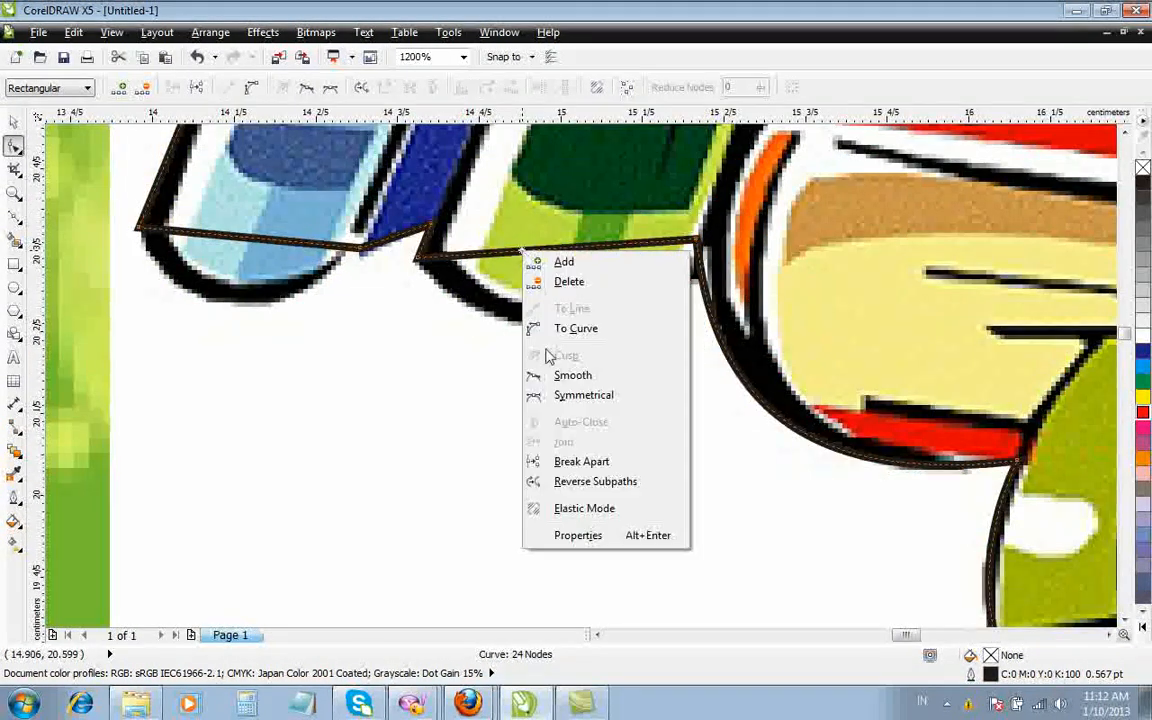
click(547, 330)
drag(555, 248, 556, 328)
right_click(258, 245)
click(285, 311)
drag(252, 248, 231, 309)
scroll(537, 268, down, 3)
scroll(533, 268, down, 2)
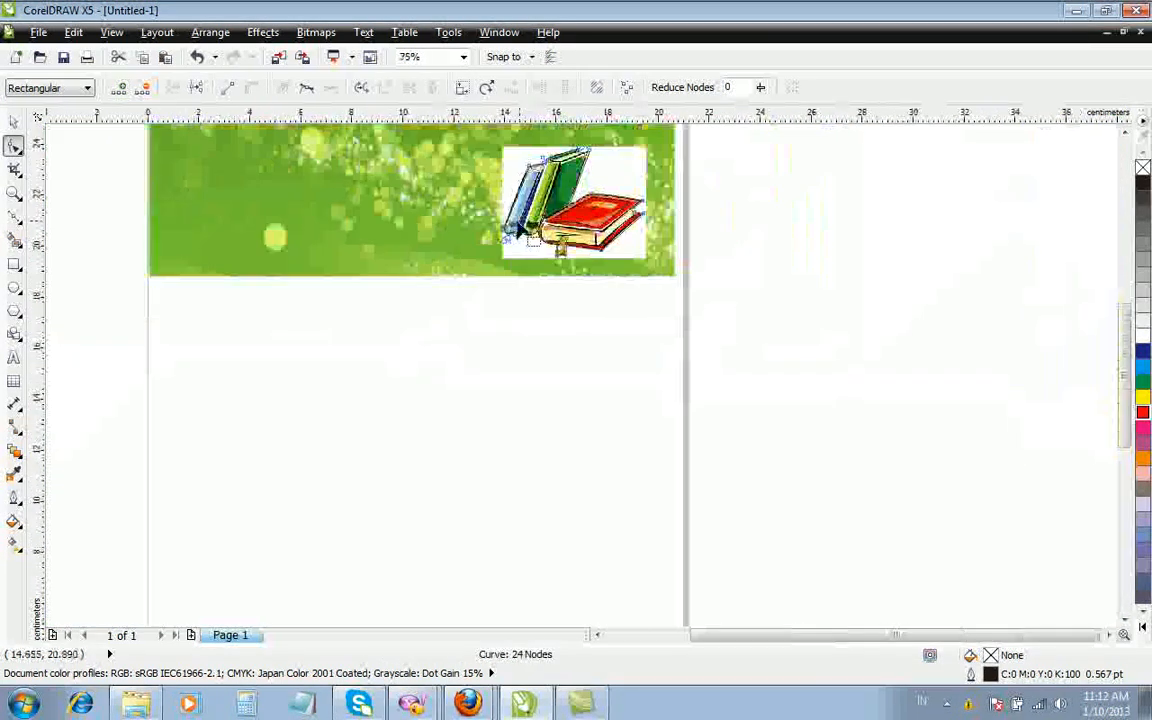
Step: Intersect the traced outline with the book image and move the resulting pieces away from the original picture
scroll(576, 375, up, 3)
scroll(576, 375, down, 2)
scroll(576, 400, up, 1)
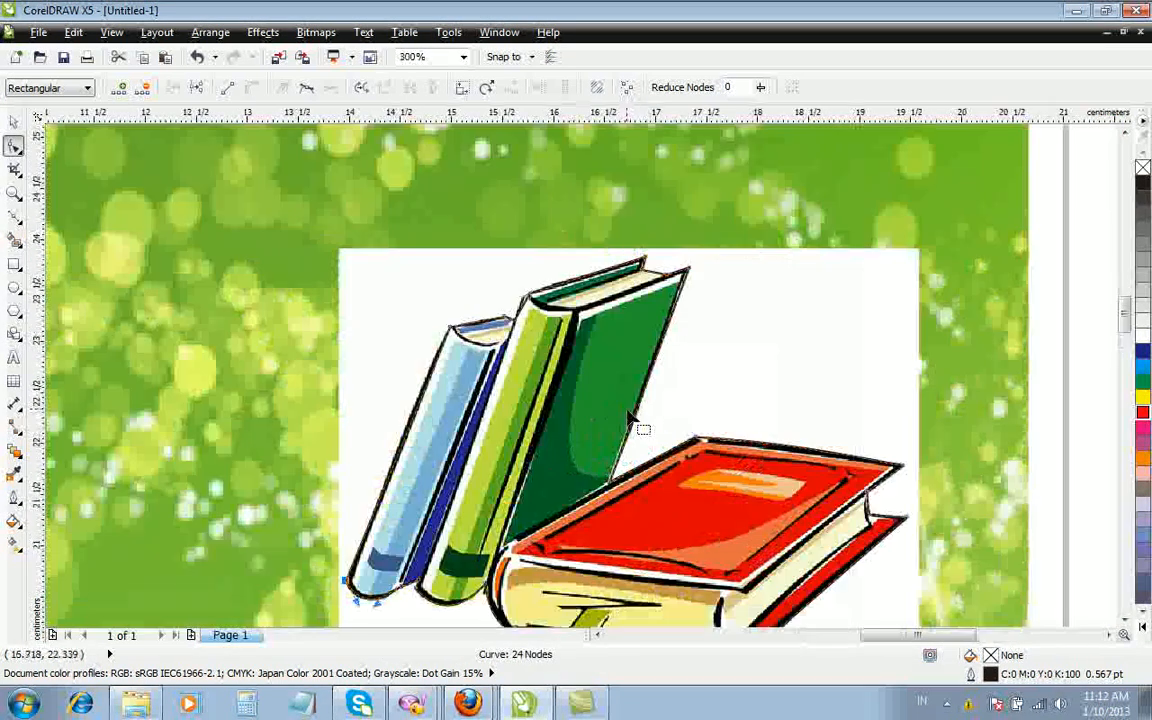
click(13, 121)
scroll(660, 275, down, 1)
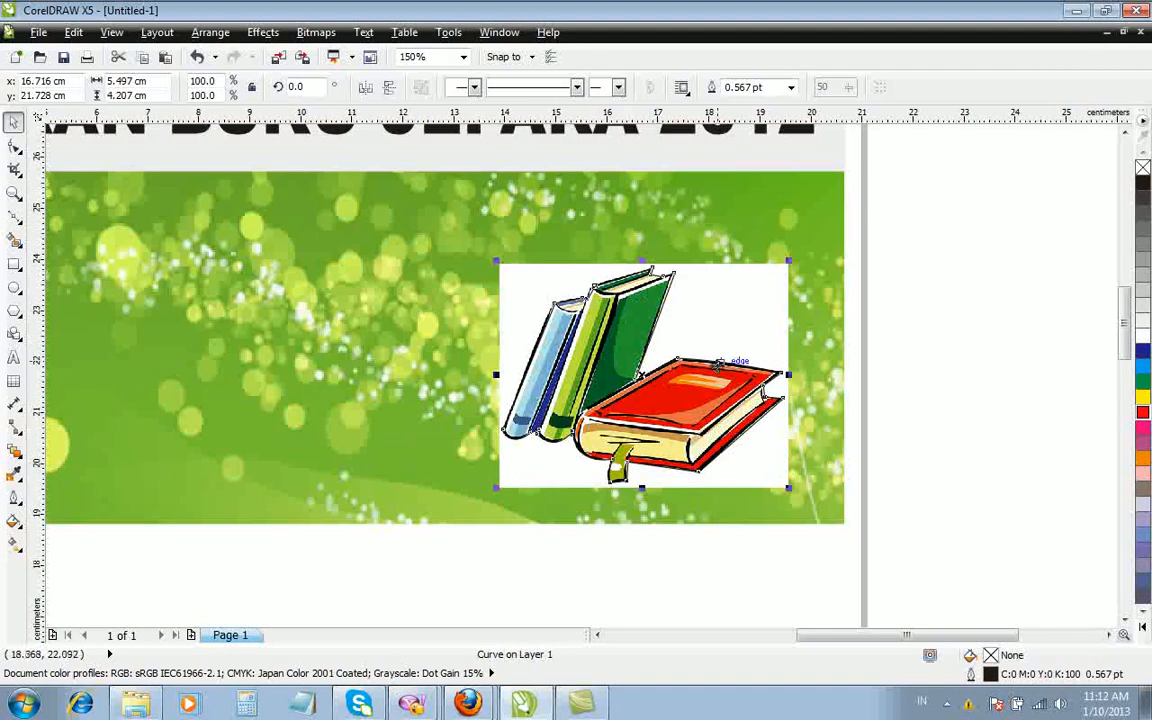
key(Escape)
click(611, 351)
shift+click(733, 292)
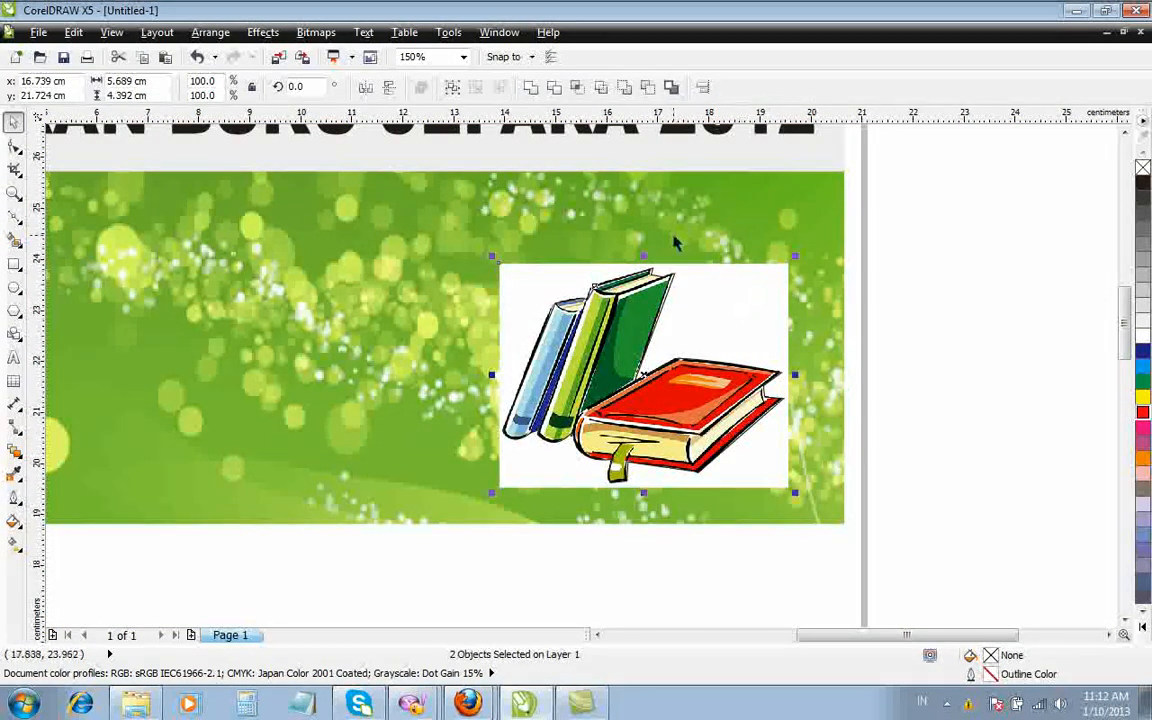
click(555, 88)
drag(601, 385, 690, 332)
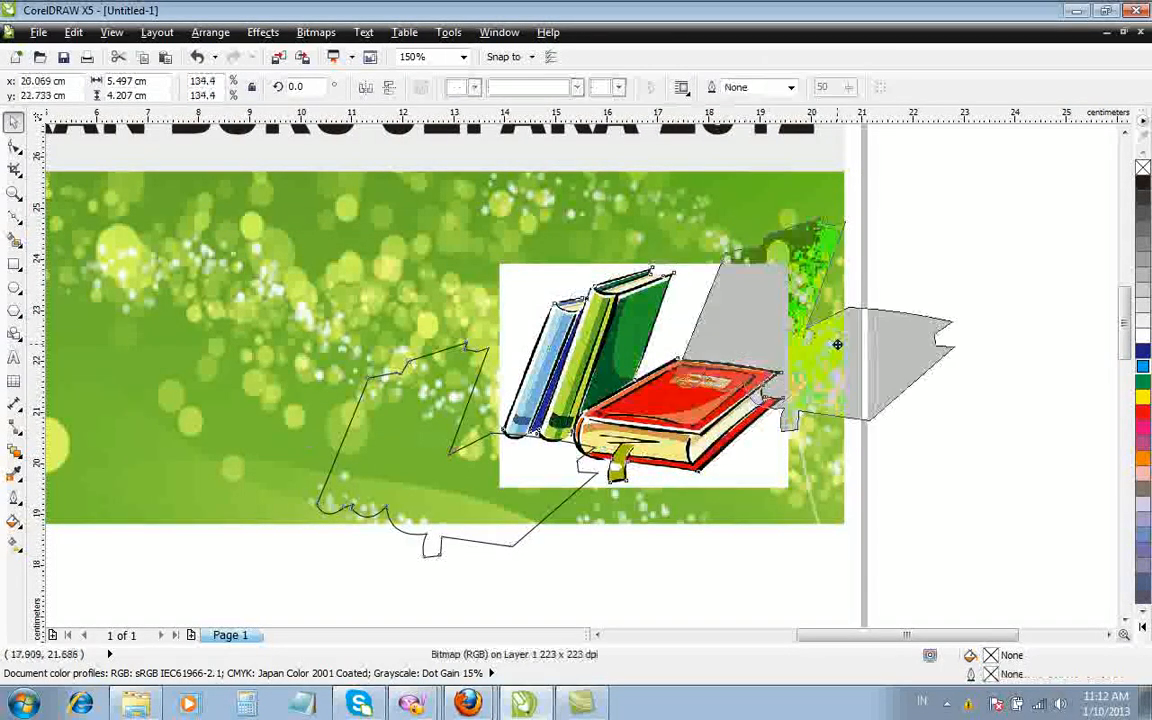
Step: Delete the original white-background book image and leftover outline, and move the book cut-out toward the banner's right side
click(680, 335)
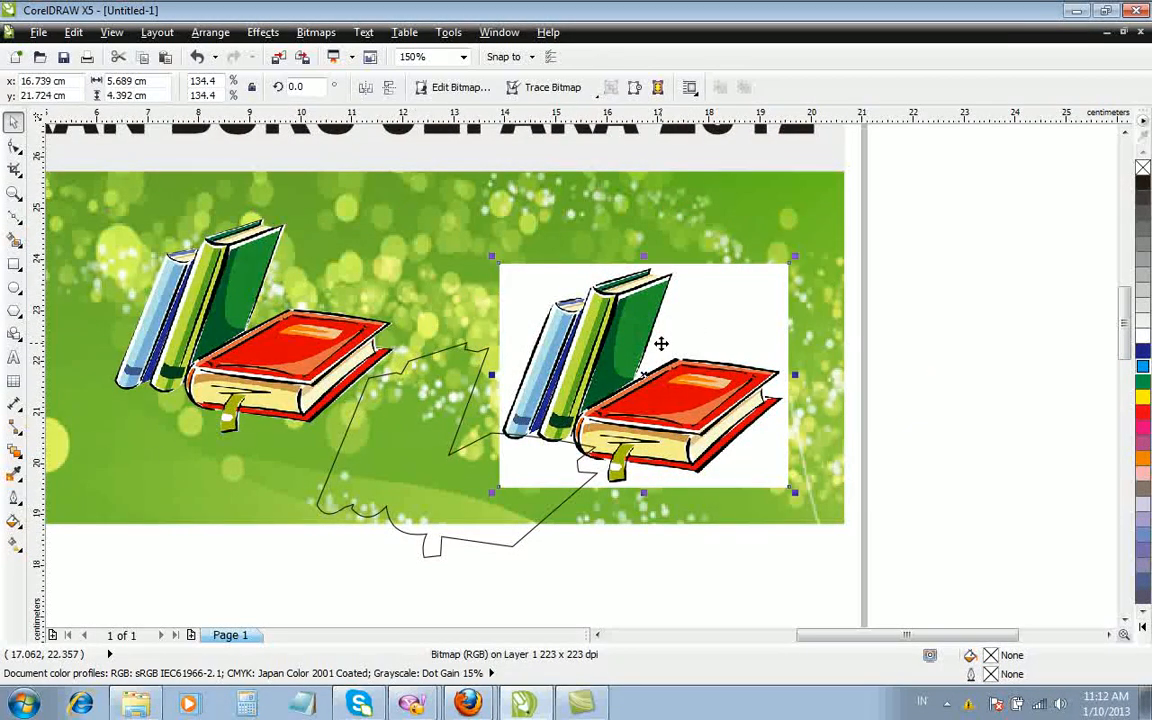
key(Delete)
scroll(514, 483, down, 2)
drag(482, 432, 650, 458)
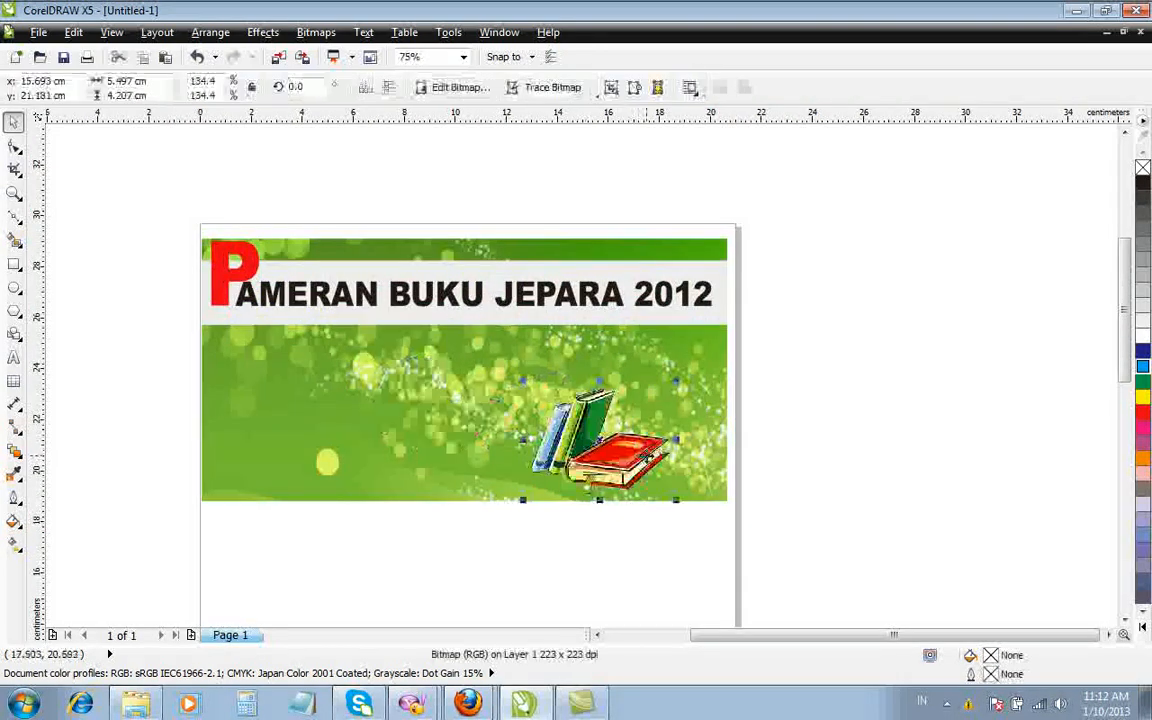
Step: Enlarge the book cut-out and position it in the banner's lower-right area, just below the title strip
scroll(650, 456, up, 2)
drag(699, 312, 841, 211)
drag(706, 353, 580, 355)
drag(714, 216, 735, 196)
drag(675, 390, 731, 375)
scroll(731, 375, down, 3)
key(Escape)
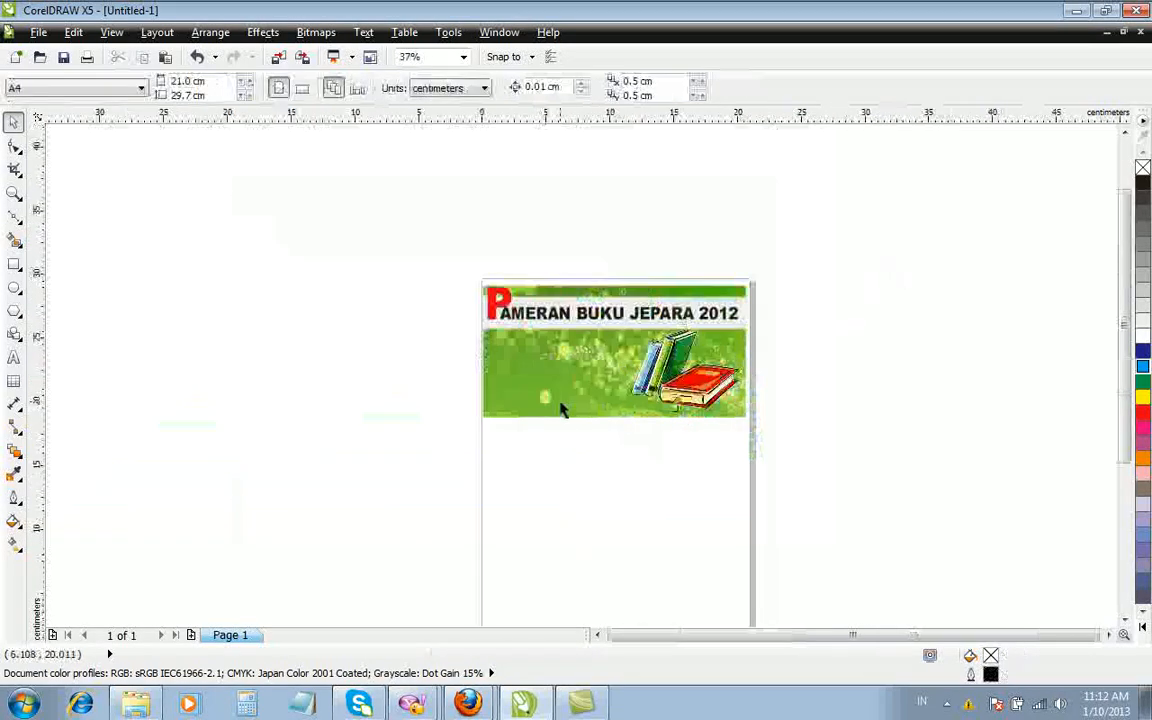
scroll(599, 399, up, 1)
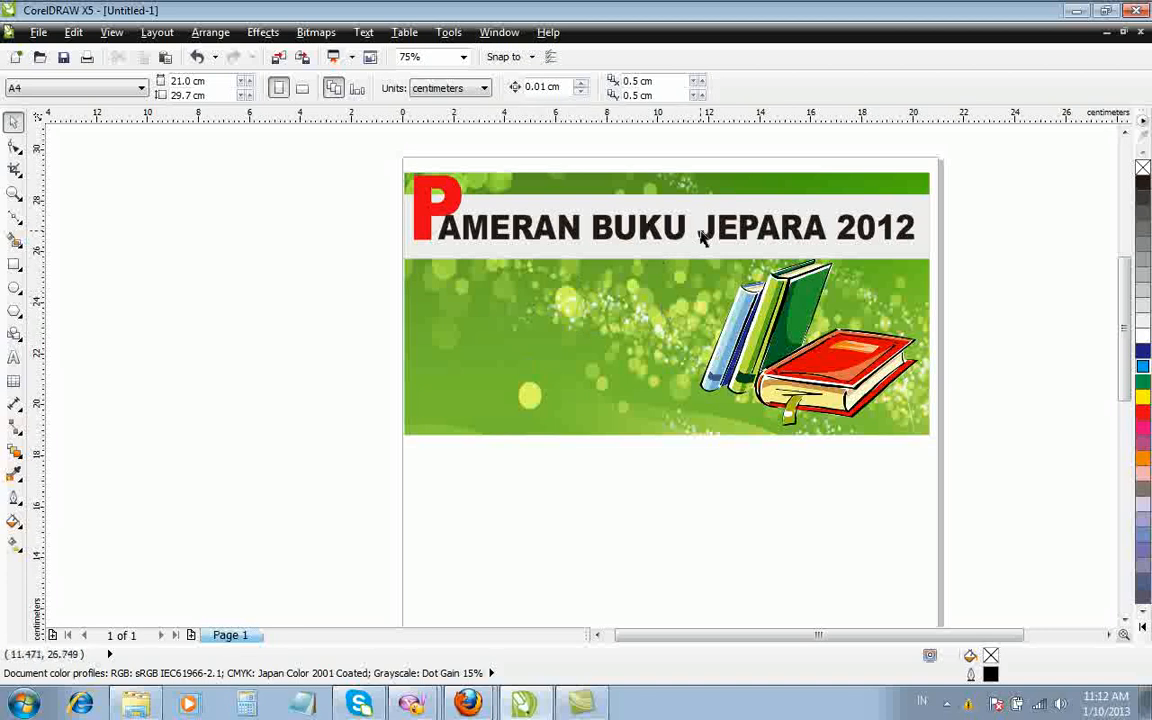
scroll(546, 248, up, 2)
click(547, 232)
scroll(701, 288, down, 2)
drag(1090, 232, 638, 303)
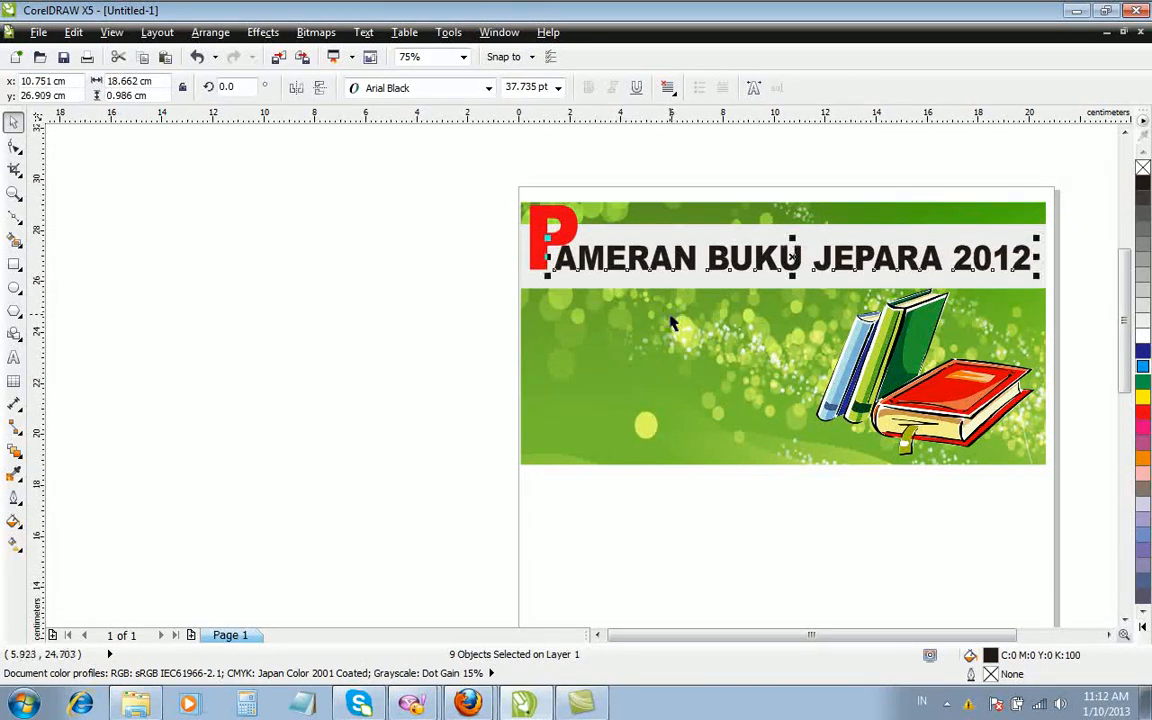
click(278, 249)
Step: Add the text "Gedung Wanita Jepara" in Arial 24 pt below the title and shift it slightly down and left
scroll(589, 327, down, 1)
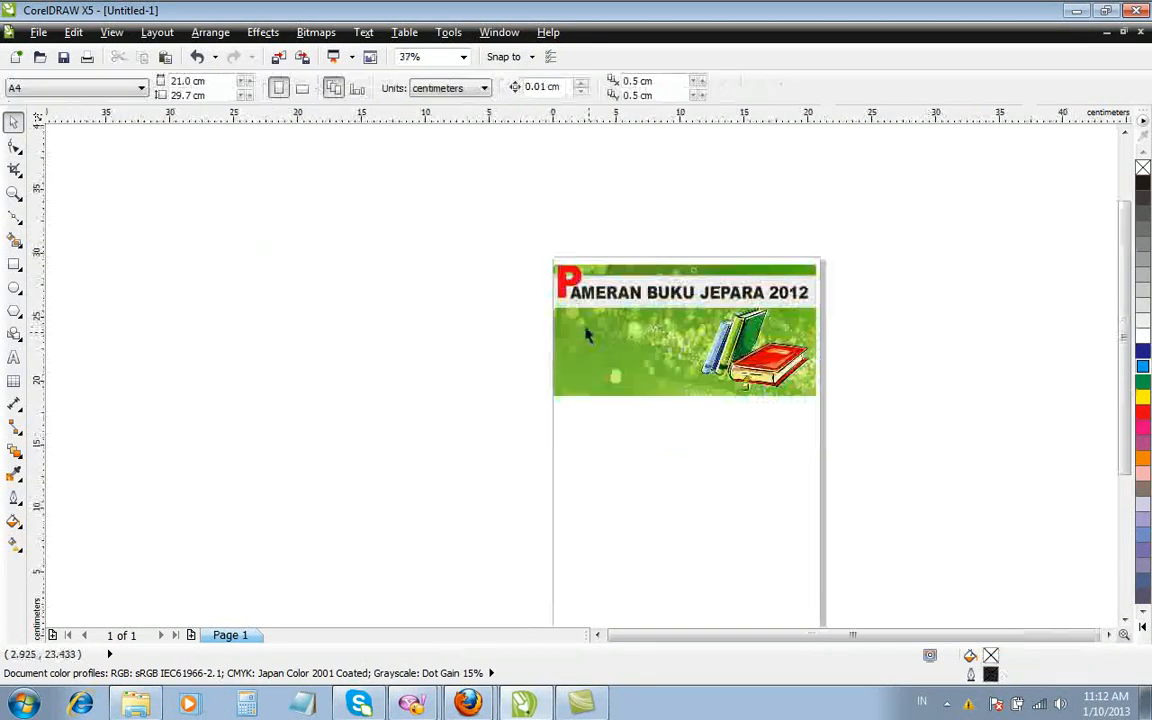
click(15, 359)
scroll(566, 404, up, 1)
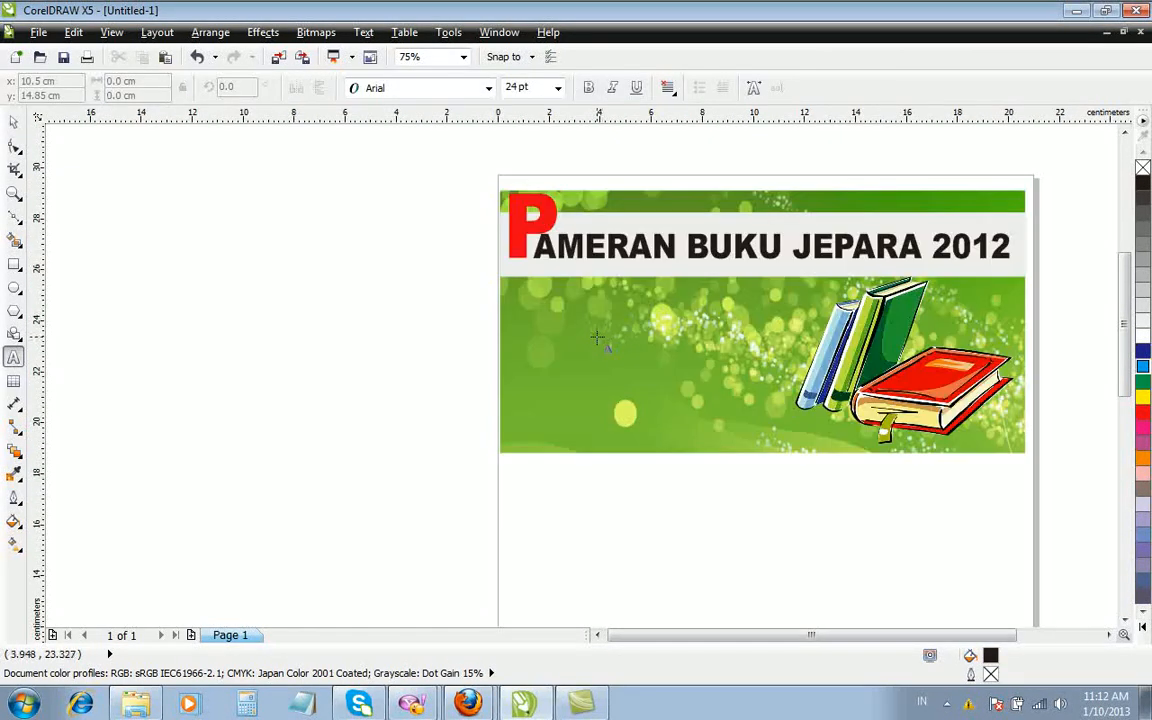
click(547, 302)
text(Gedung Wanita Jepara)
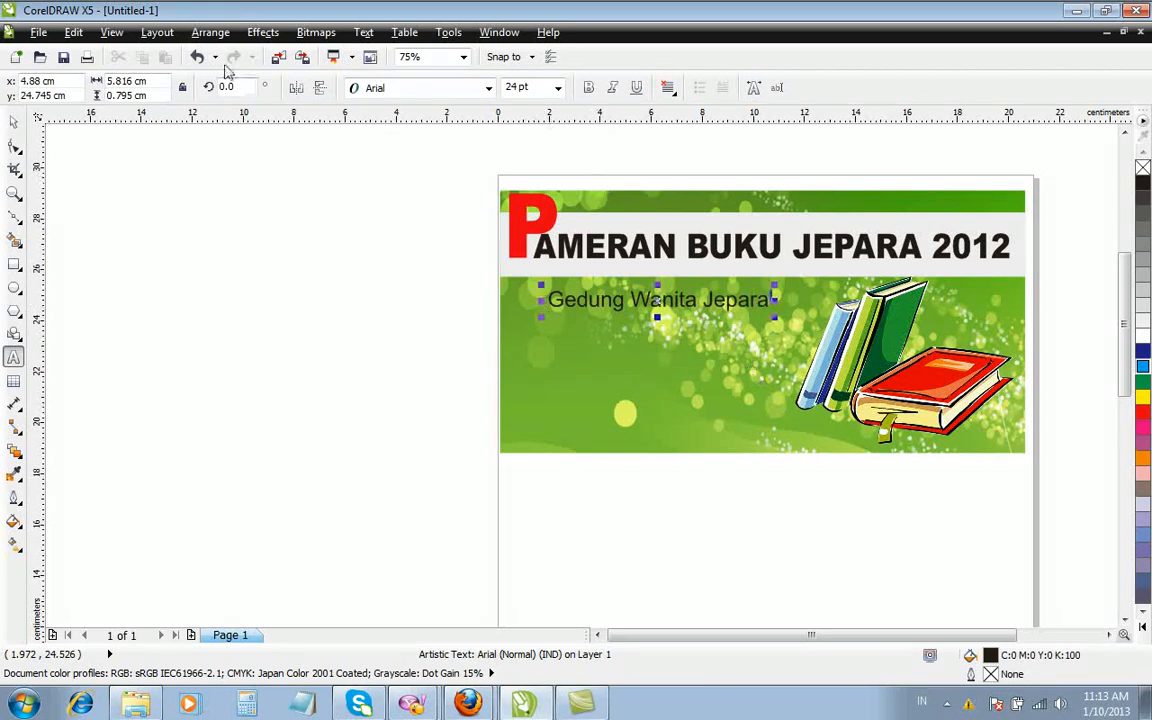
click(13, 123)
drag(670, 300, 651, 319)
Step: Add a second line reading "11-25 Oktober 2012" to the venue text
click(14, 357)
key(Escape)
key(Return)
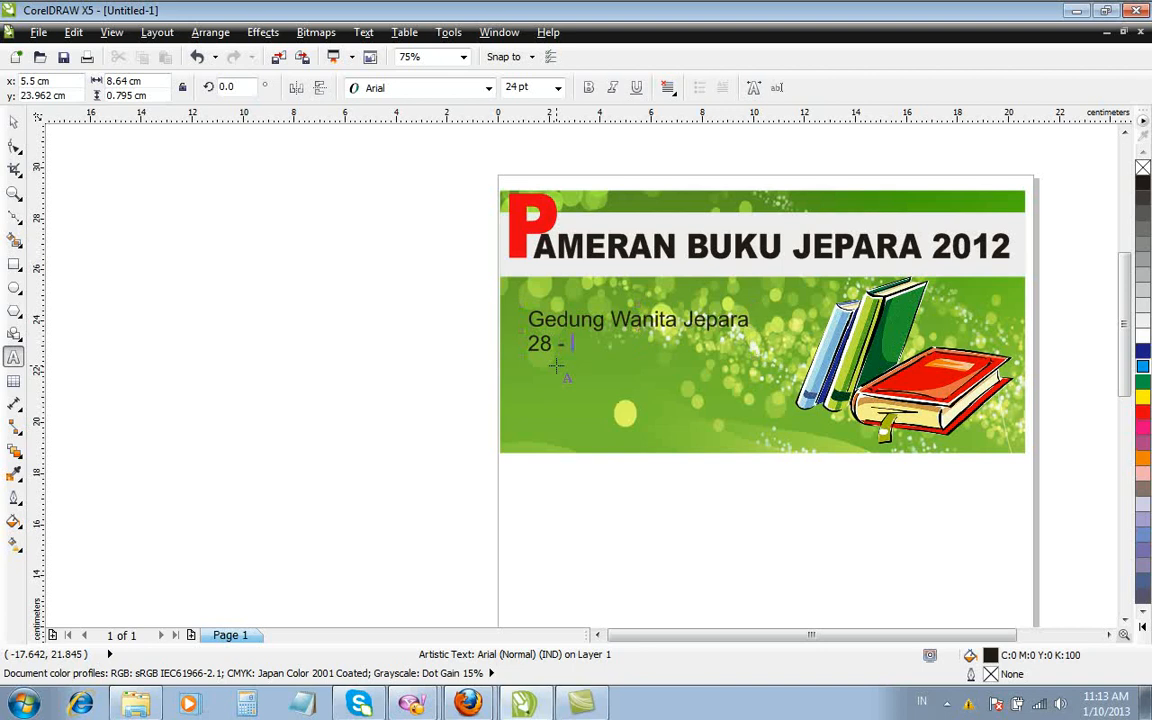
key(BackSpace)
key(BackSpace)
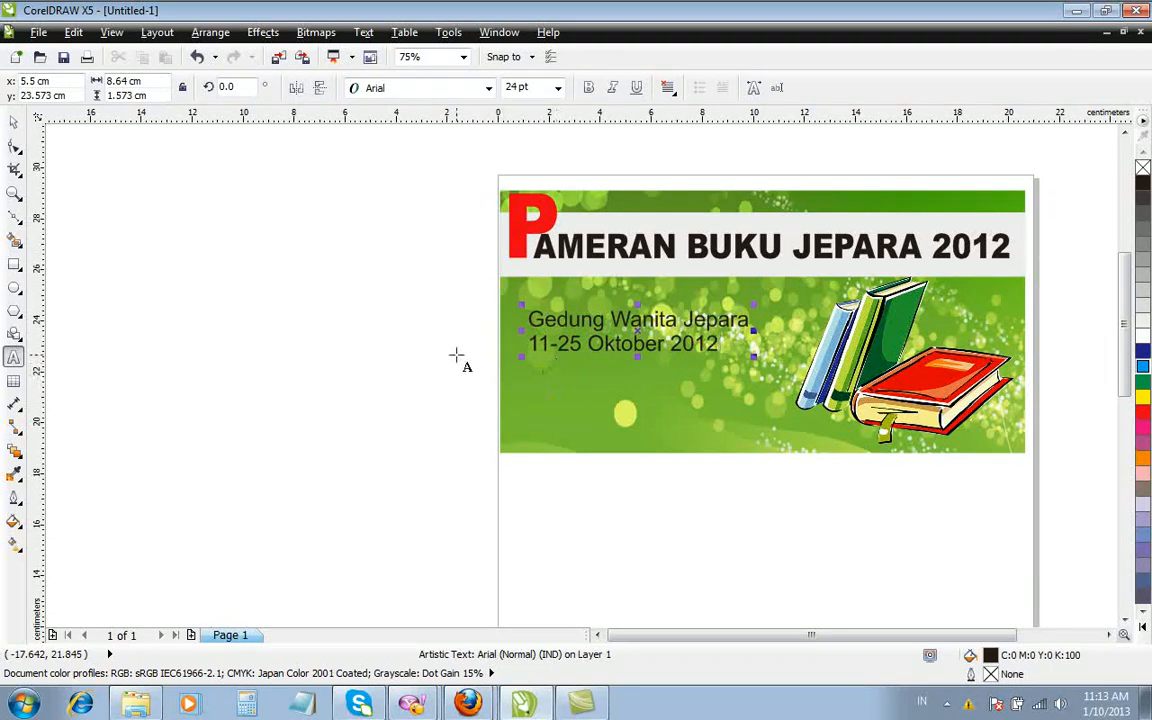
Step: Set the alignment of the two-line venue and date text to Center
click(14, 122)
drag(378, 283, 499, 399)
key(shift+F2)
key(F3)
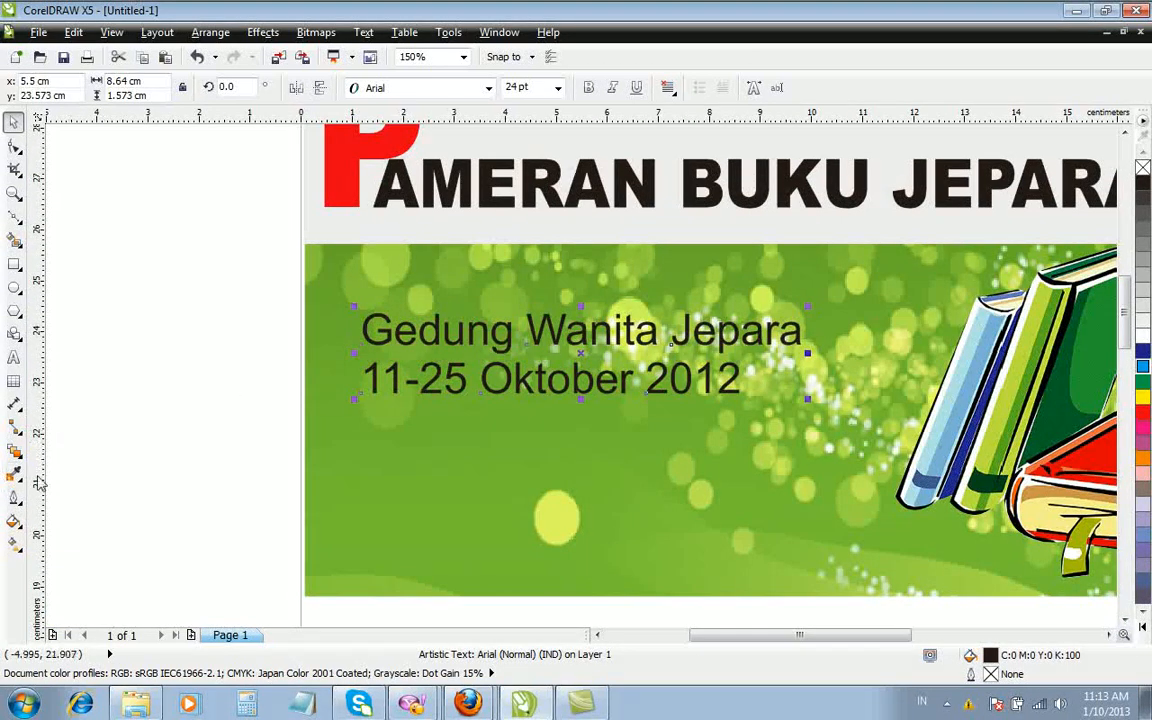
click(670, 89)
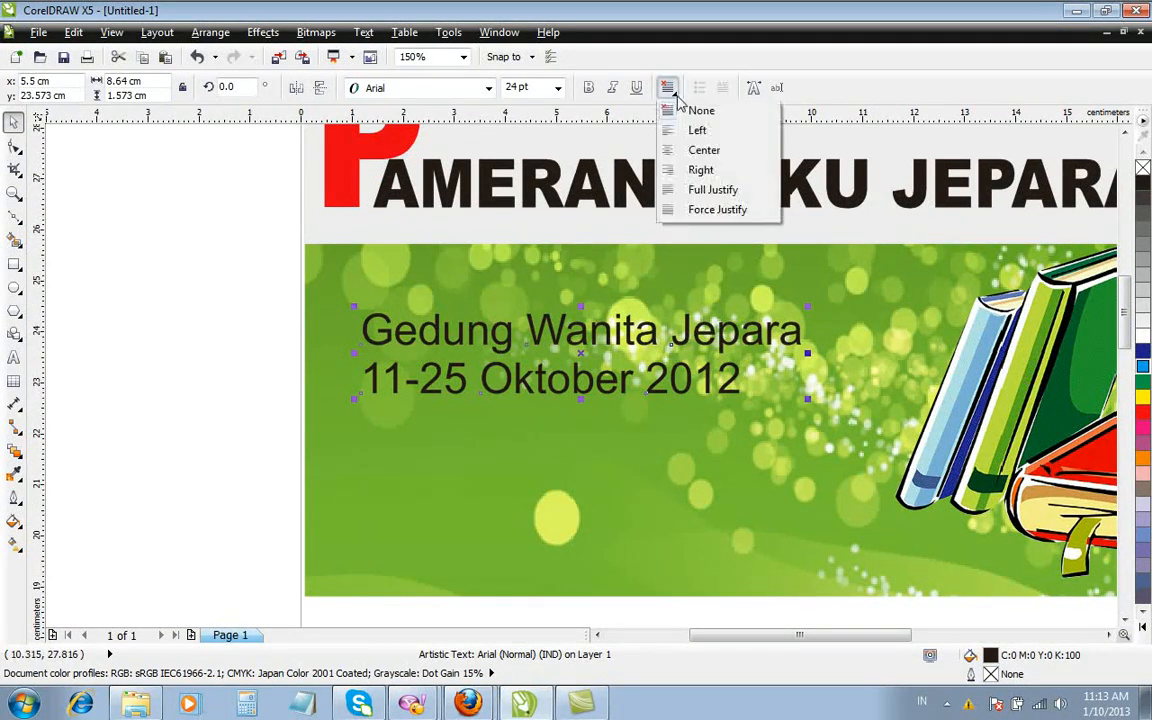
click(700, 152)
Step: Enlarge the venue and date text to about 11.6 cm wide (about 32 pt) and place it beside the books
drag(108, 283, 193, 314)
drag(806, 400, 880, 486)
drag(634, 361, 610, 377)
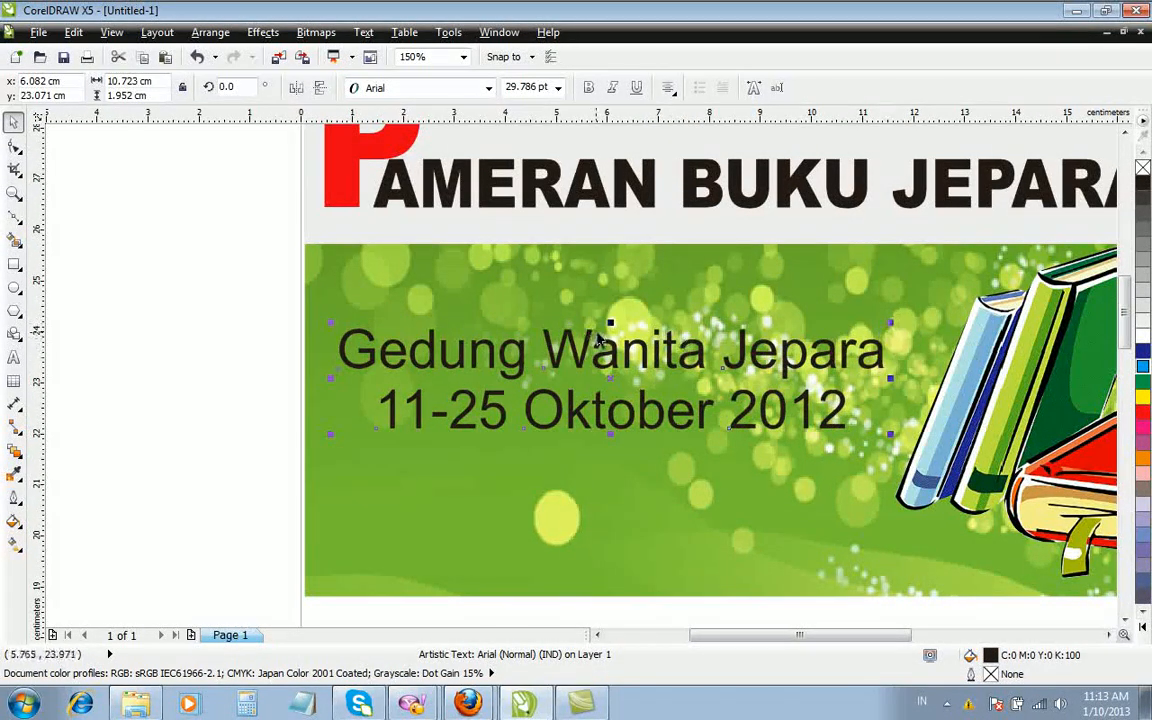
drag(893, 318, 743, 288)
scroll(743, 288, down, 4)
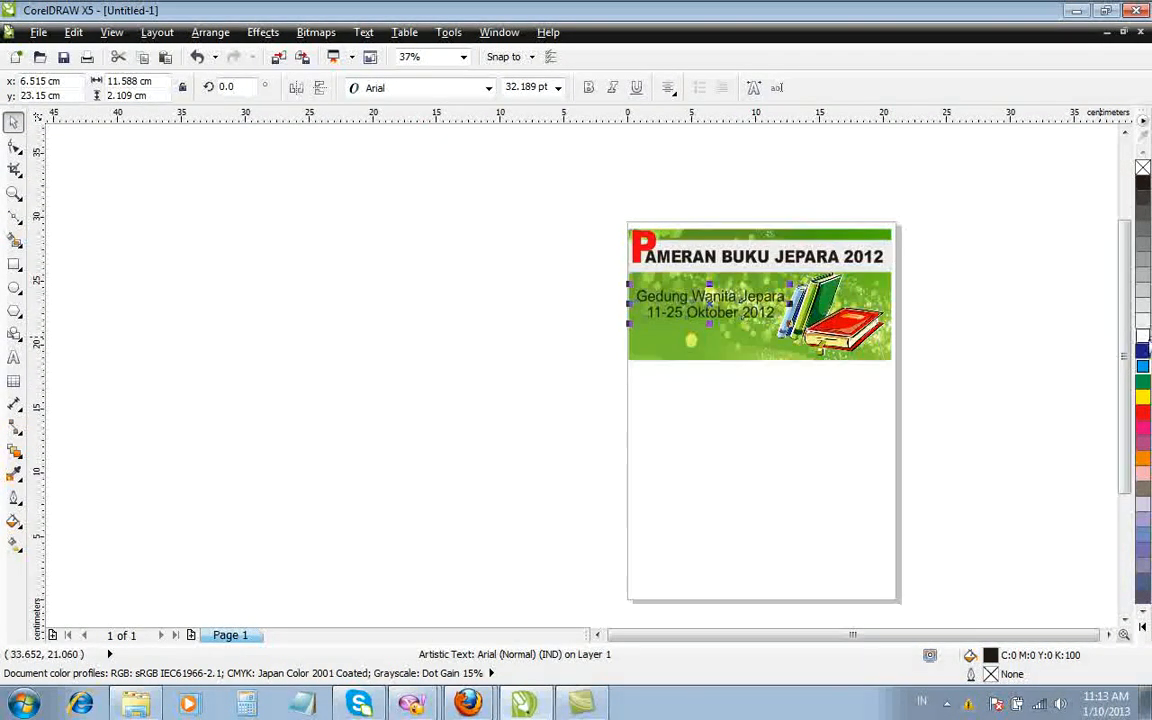
Step: Try and undo a white fill on the venue and date text, and narrow the text block slightly
click(1143, 337)
key(ctrl+z)
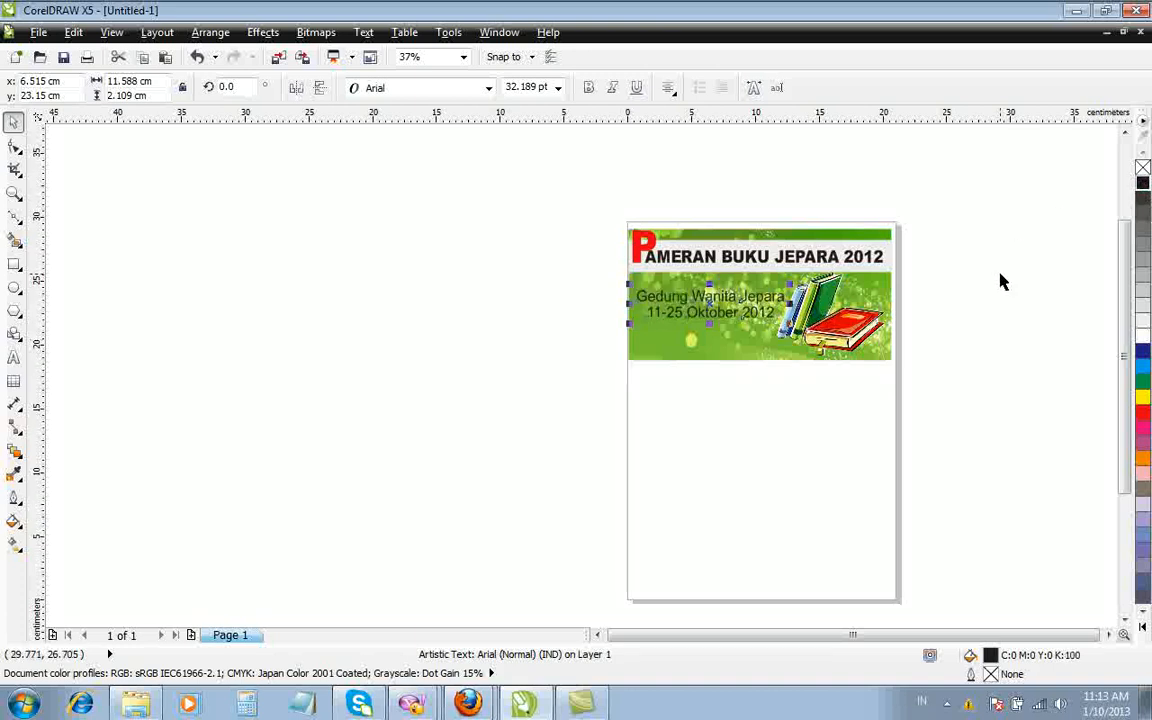
scroll(930, 298, up, 2)
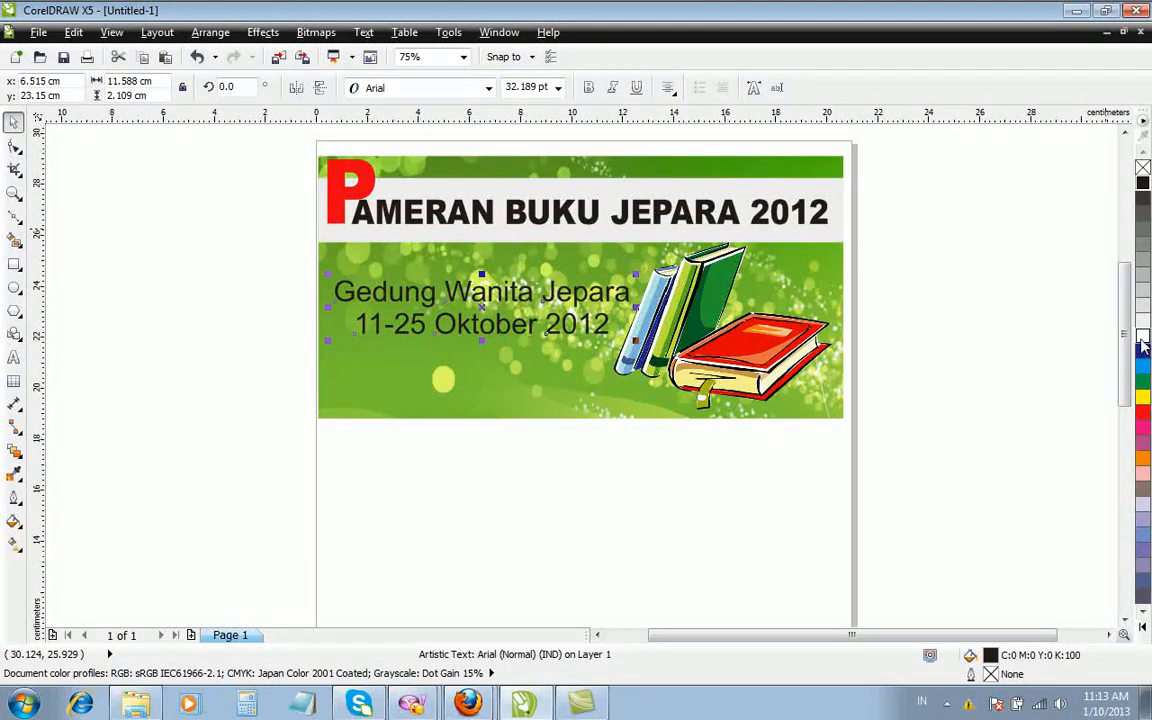
drag(636, 308, 626, 308)
click(913, 244)
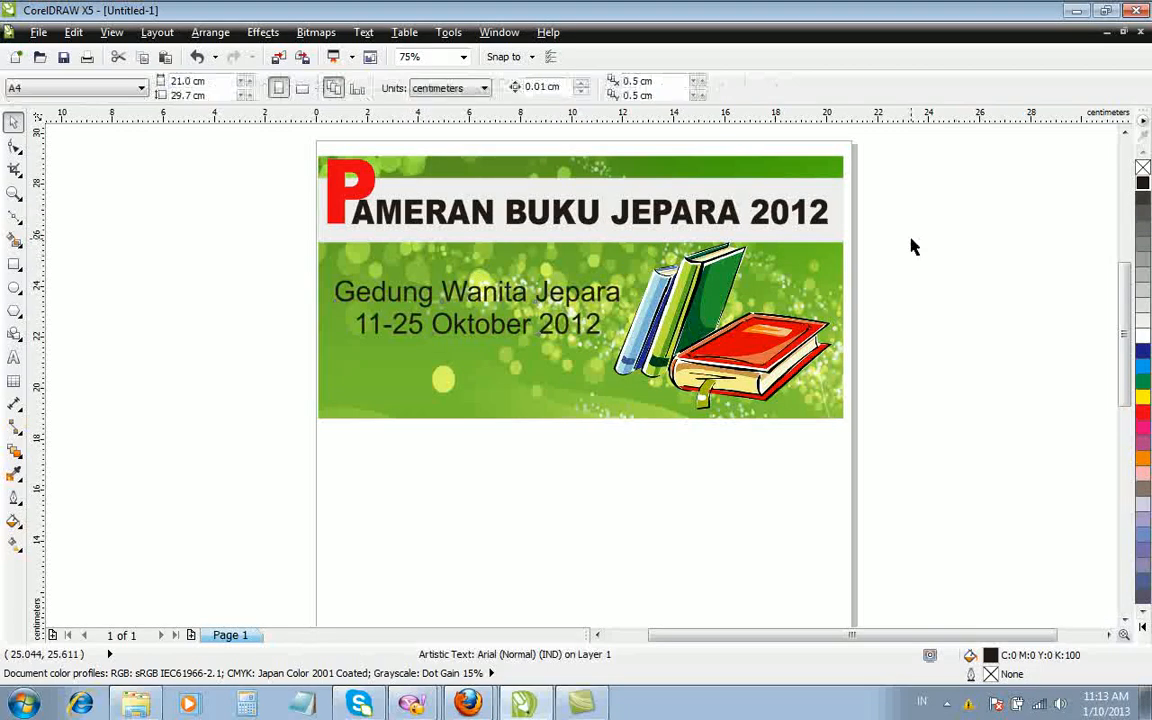
Step: Apply a black drop shadow with opacity 50 and feathering 15 to the black title text "AMERAN BUKU JEPARA 2012"
click(424, 220)
scroll(424, 220, up, 4)
scroll(905, 193, down, 6)
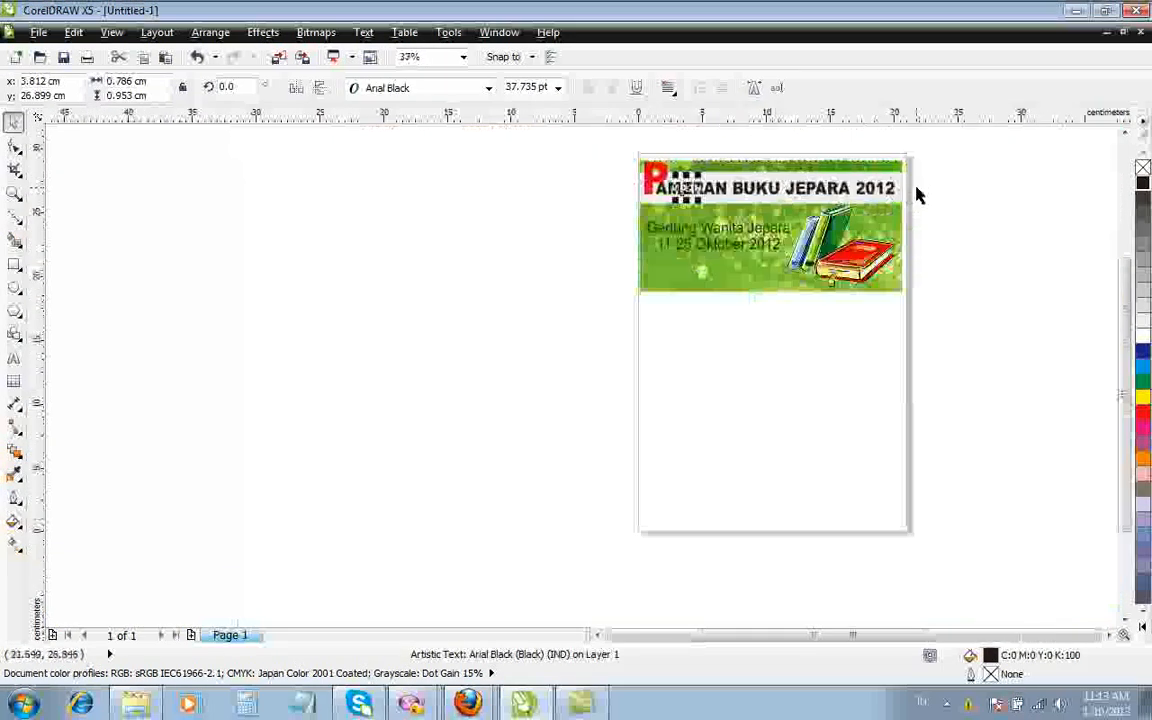
drag(647, 215, 930, 170)
scroll(742, 193, up, 2)
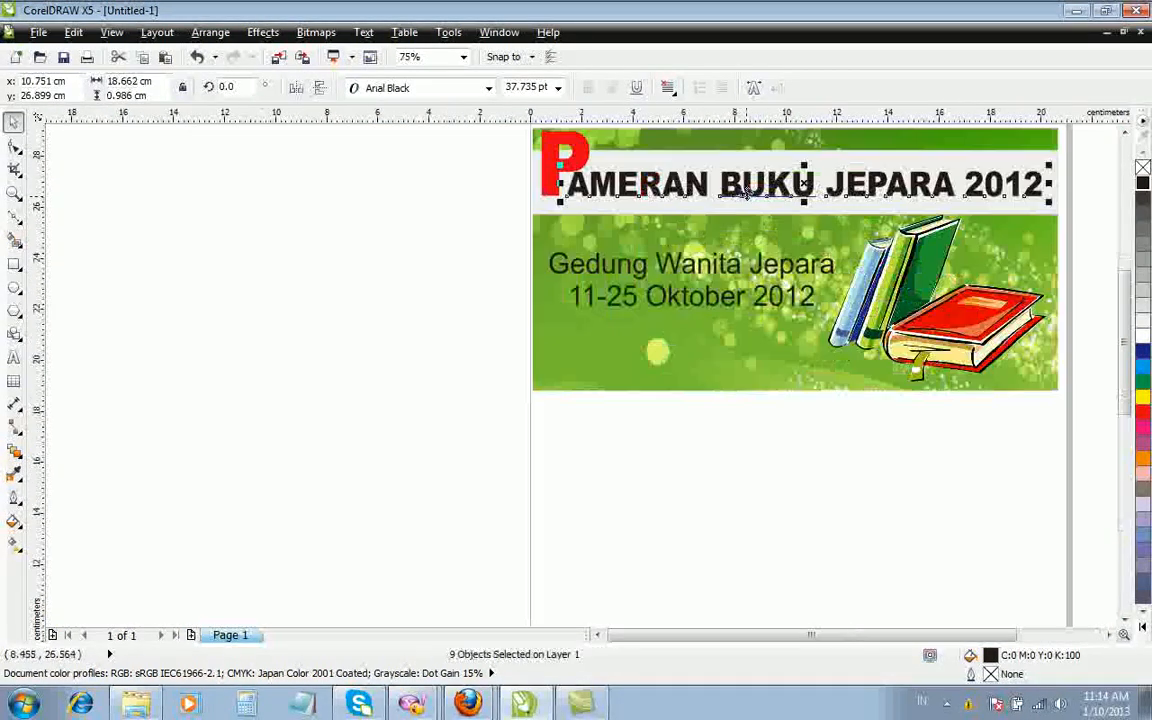
click(15, 455)
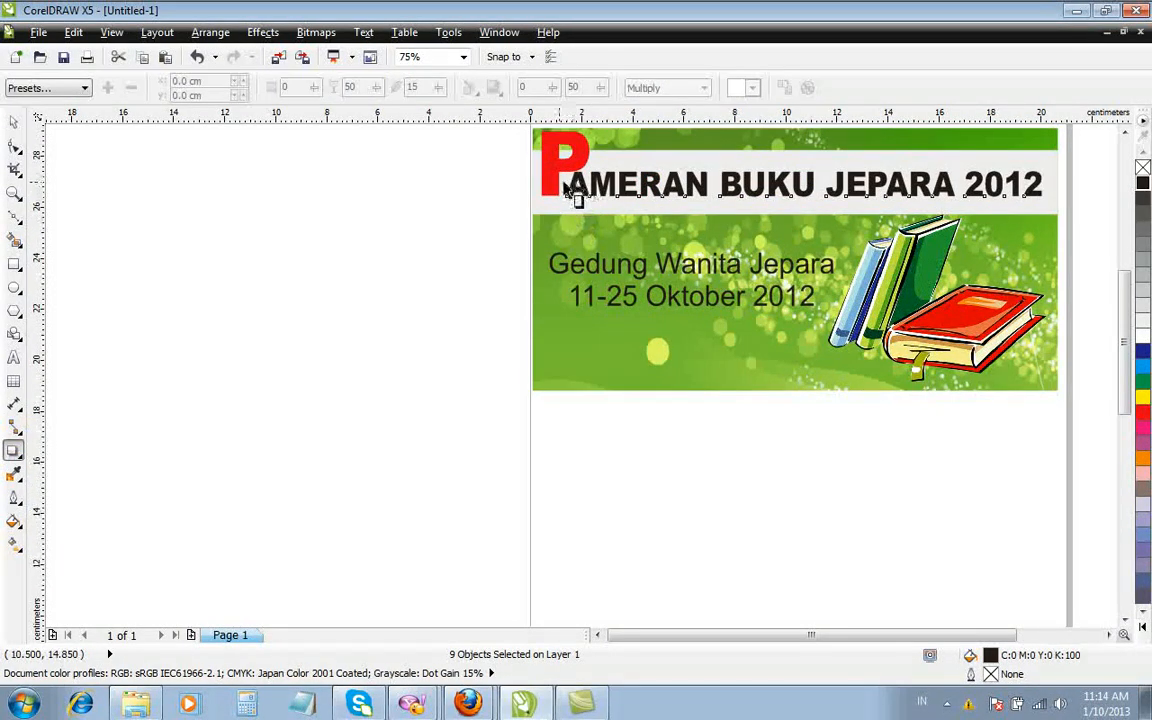
drag(751, 206, 1012, 178)
scroll(1060, 197, up, 3)
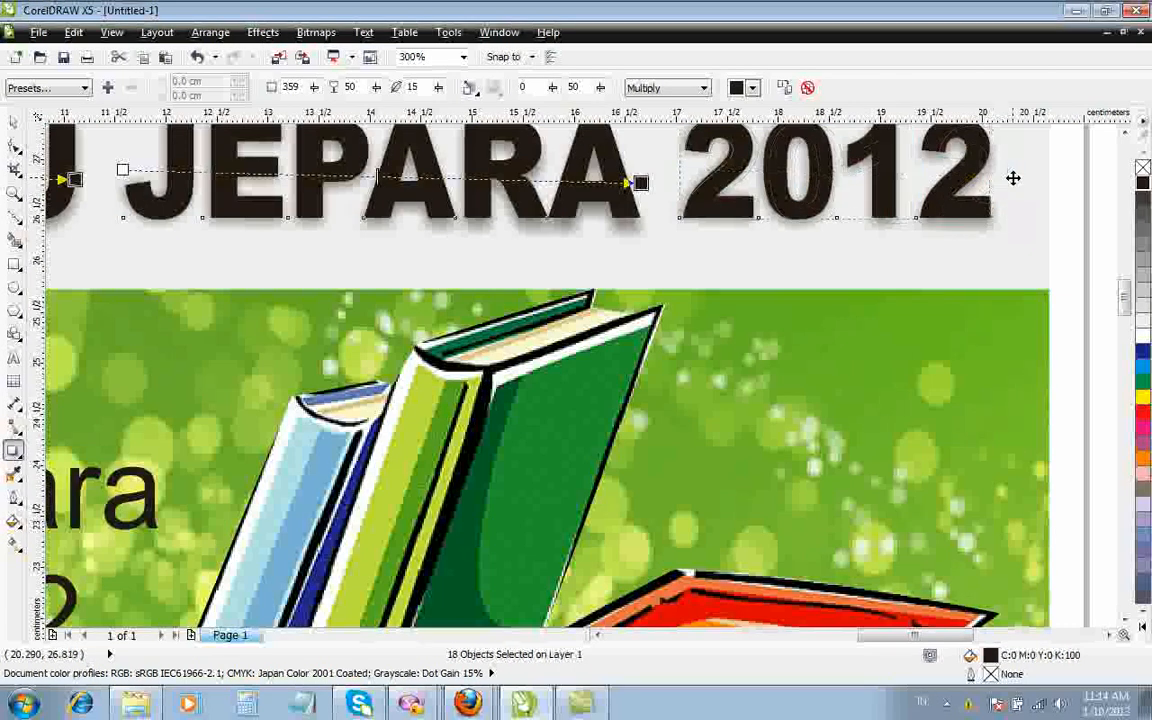
scroll(836, 185, down, 4)
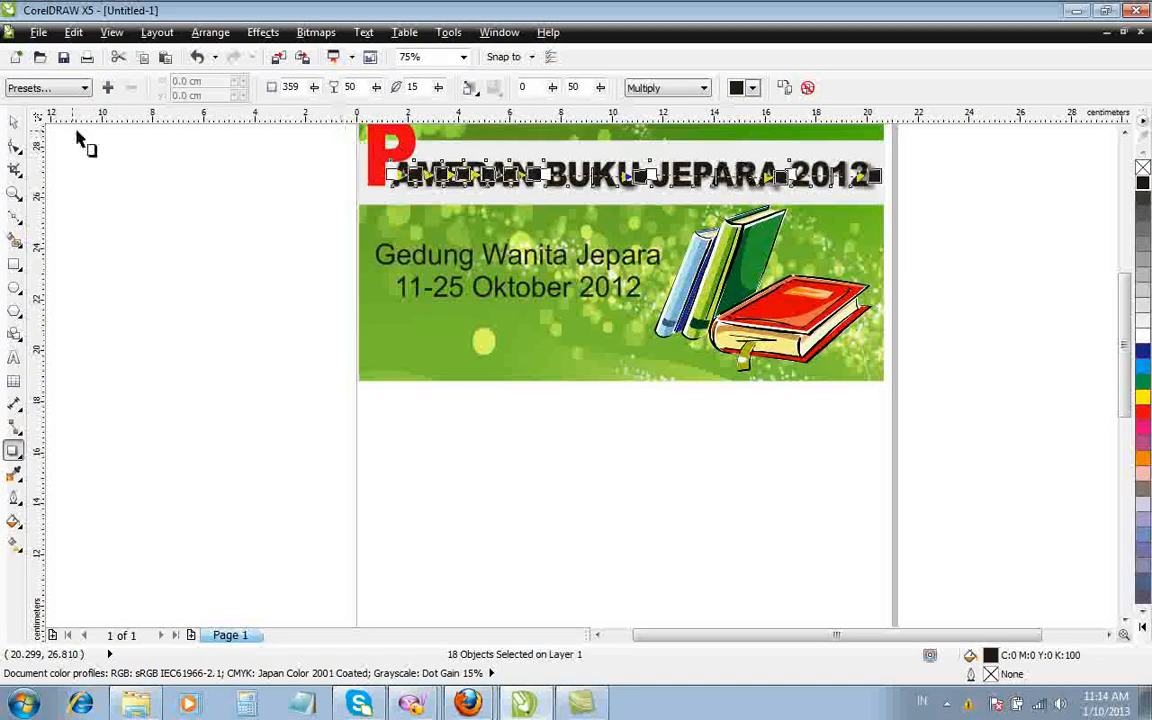
click(14, 120)
key(Escape)
Step: Fill the title word BUKU with red and the word JEPARA with dark blue
scroll(604, 183, up, 4)
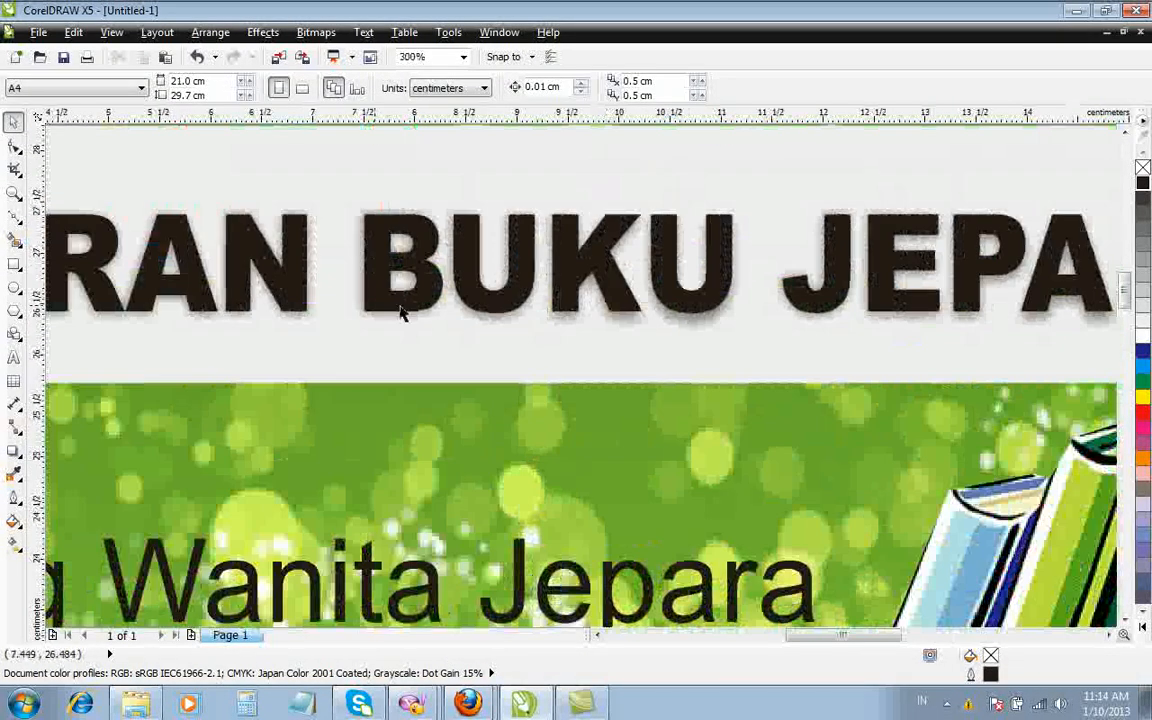
scroll(432, 324, down, 4)
click(486, 303)
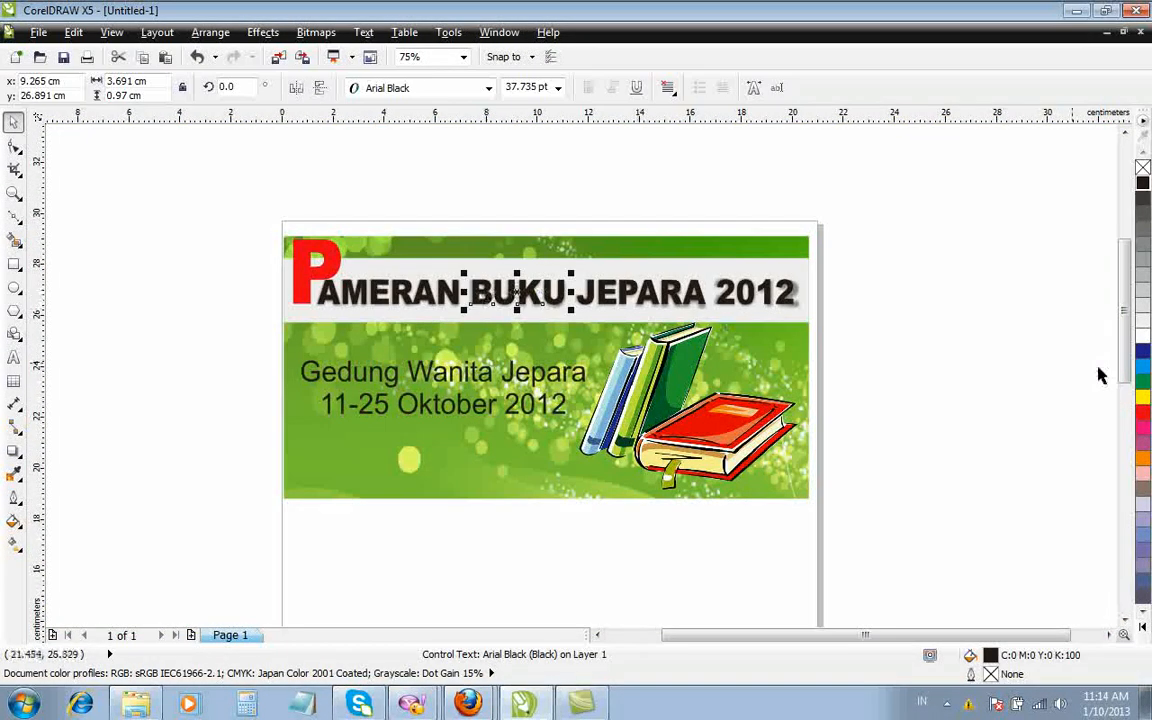
click(1144, 414)
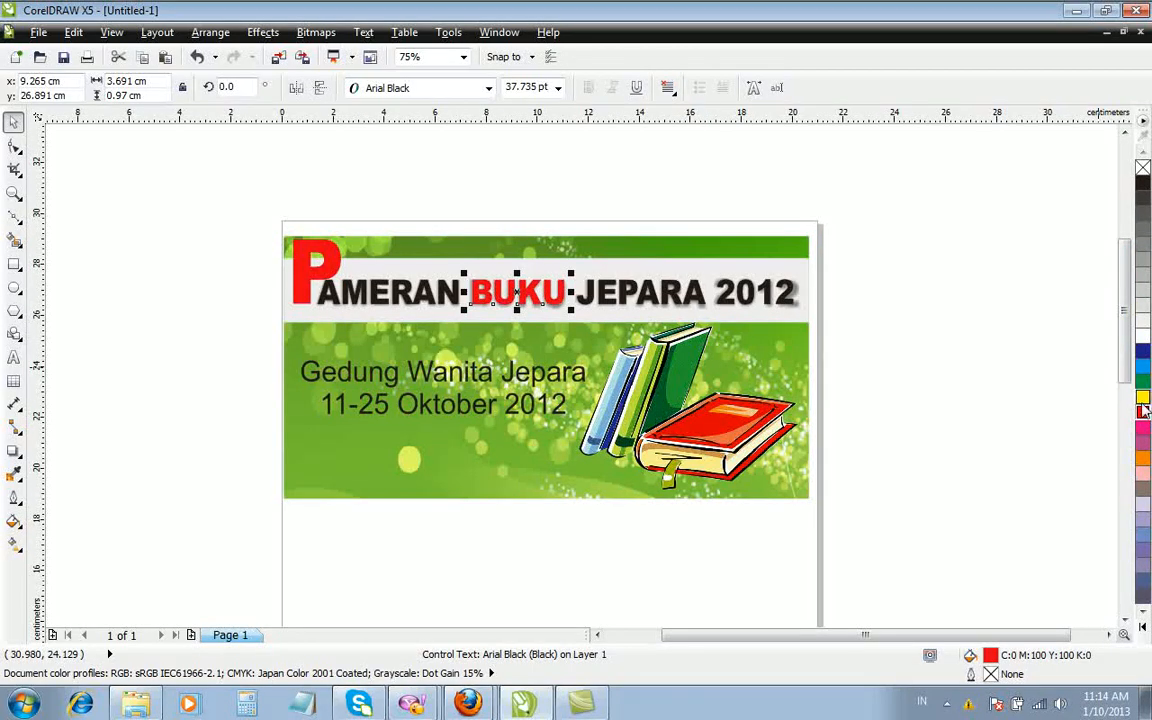
click(1010, 355)
click(697, 303)
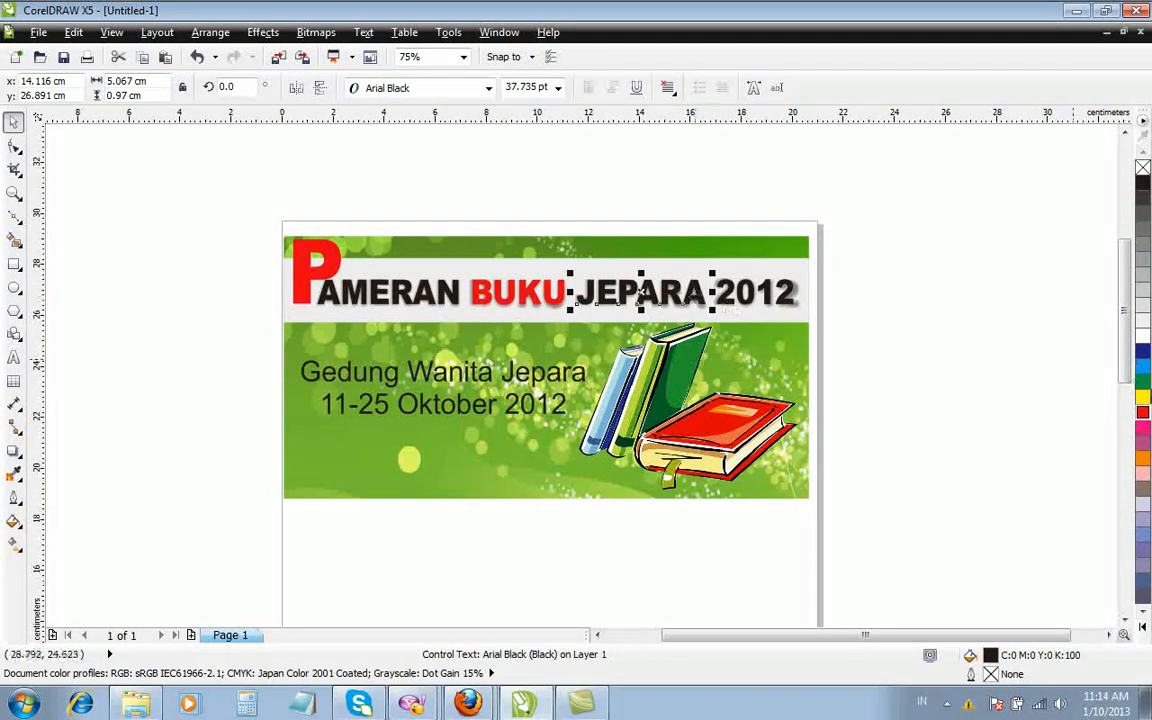
click(1143, 350)
key(Escape)
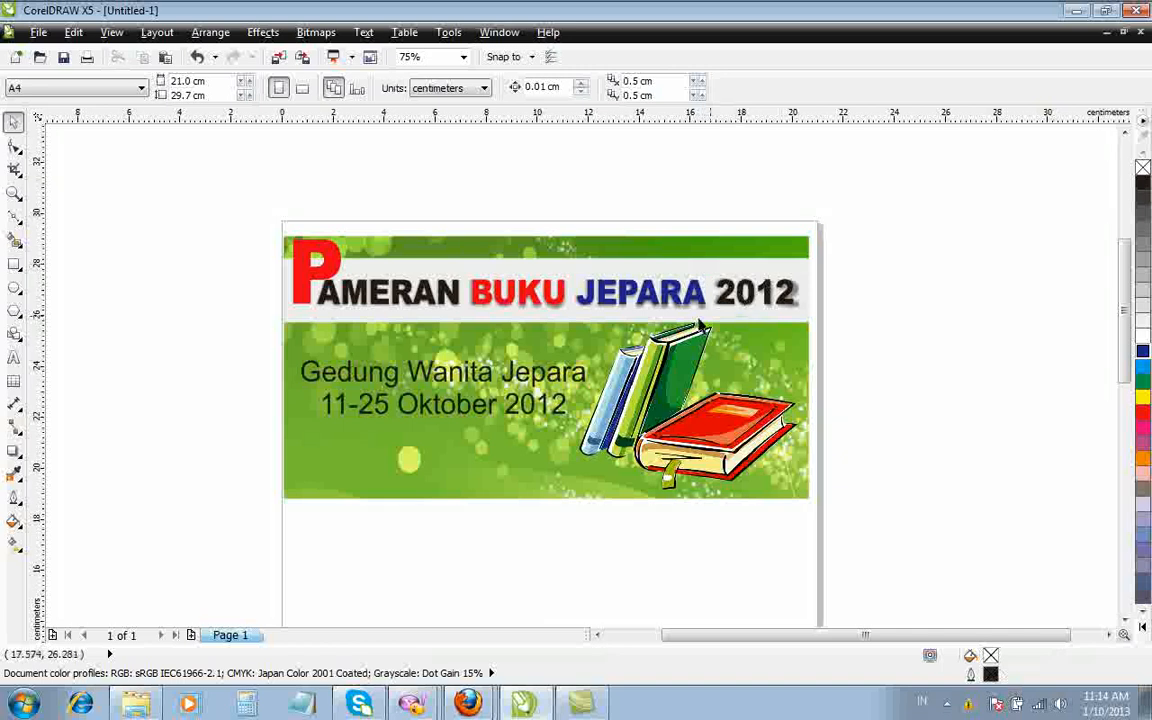
Step: Make the venue and date text bold
drag(164, 300, 618, 468)
click(589, 88)
key(Escape)
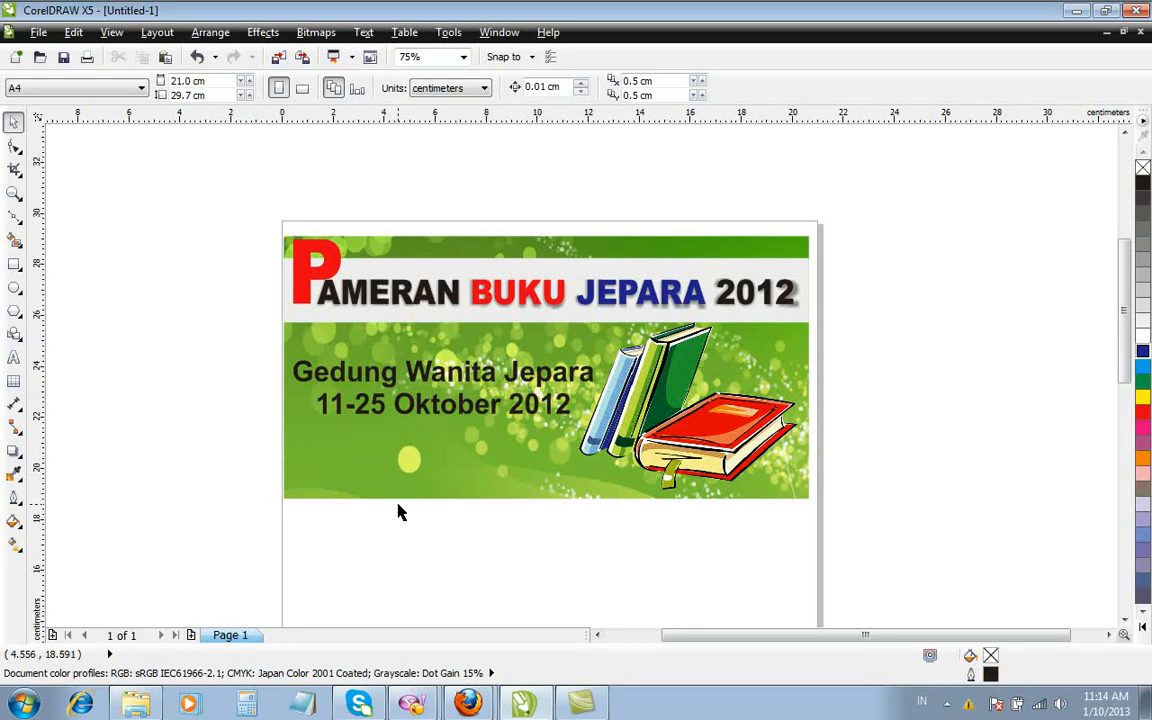
Step: Draw a closed Bezier triangle about 12.7 cm wide and 4.6 cm high in the banner's lower-left corner
click(17, 222)
click(62, 188)
scroll(384, 487, up, 2)
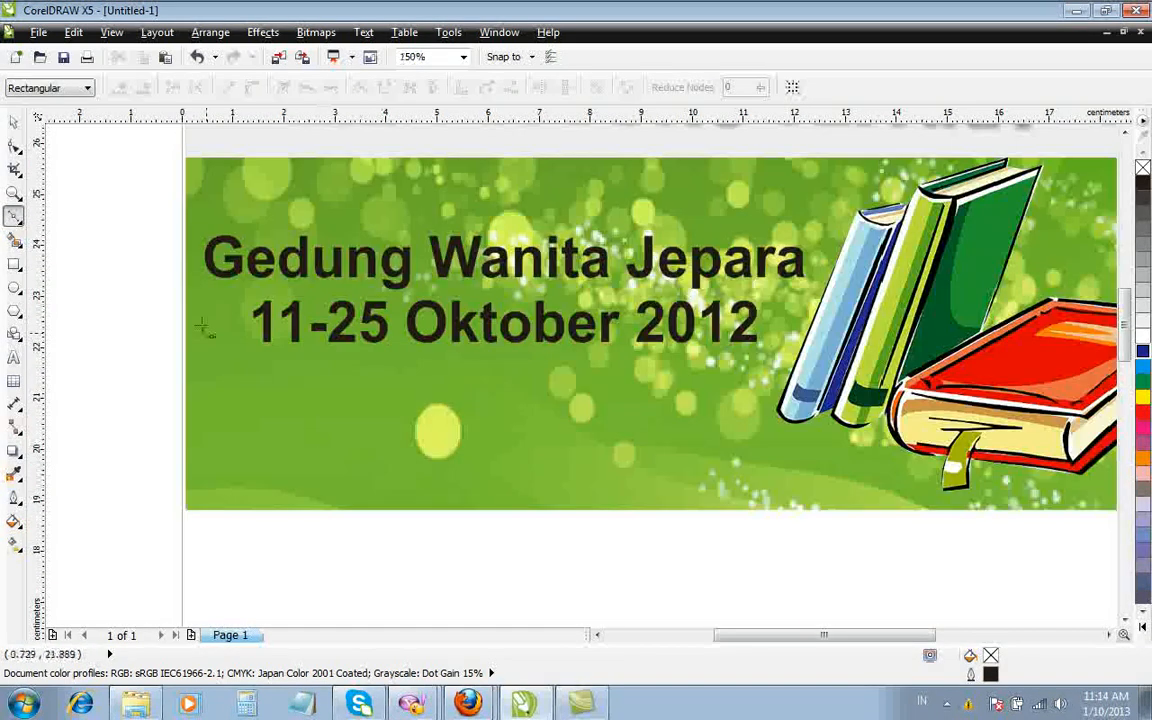
click(186, 276)
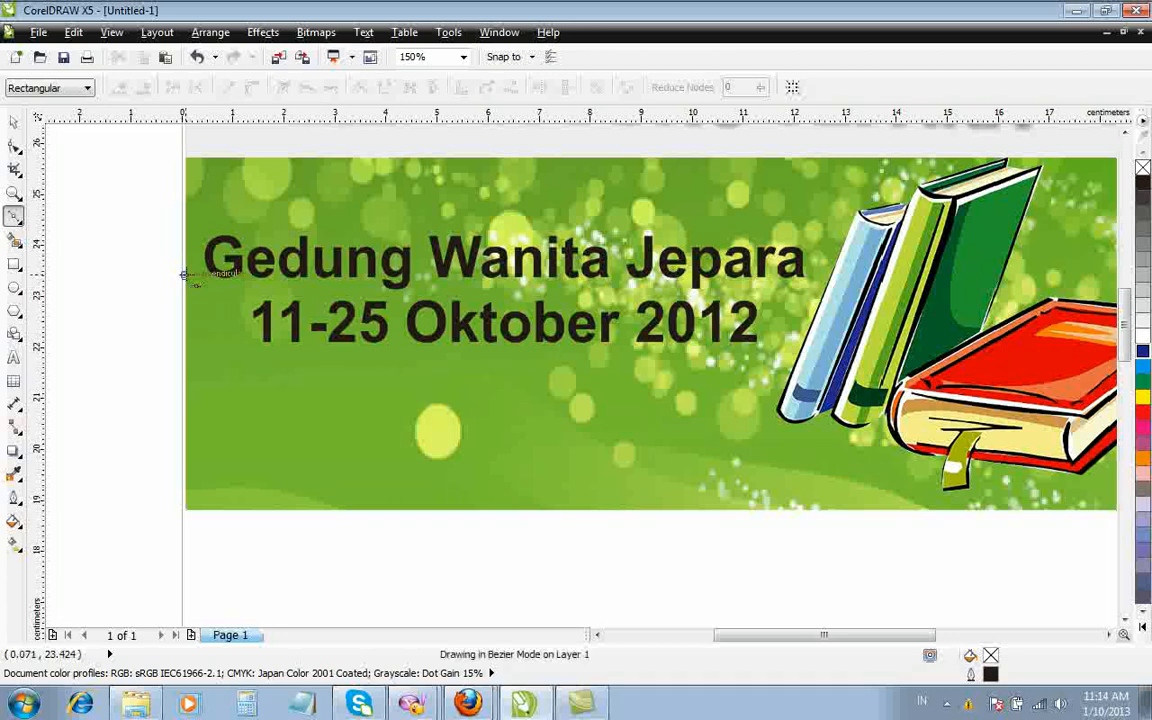
click(836, 512)
click(185, 511)
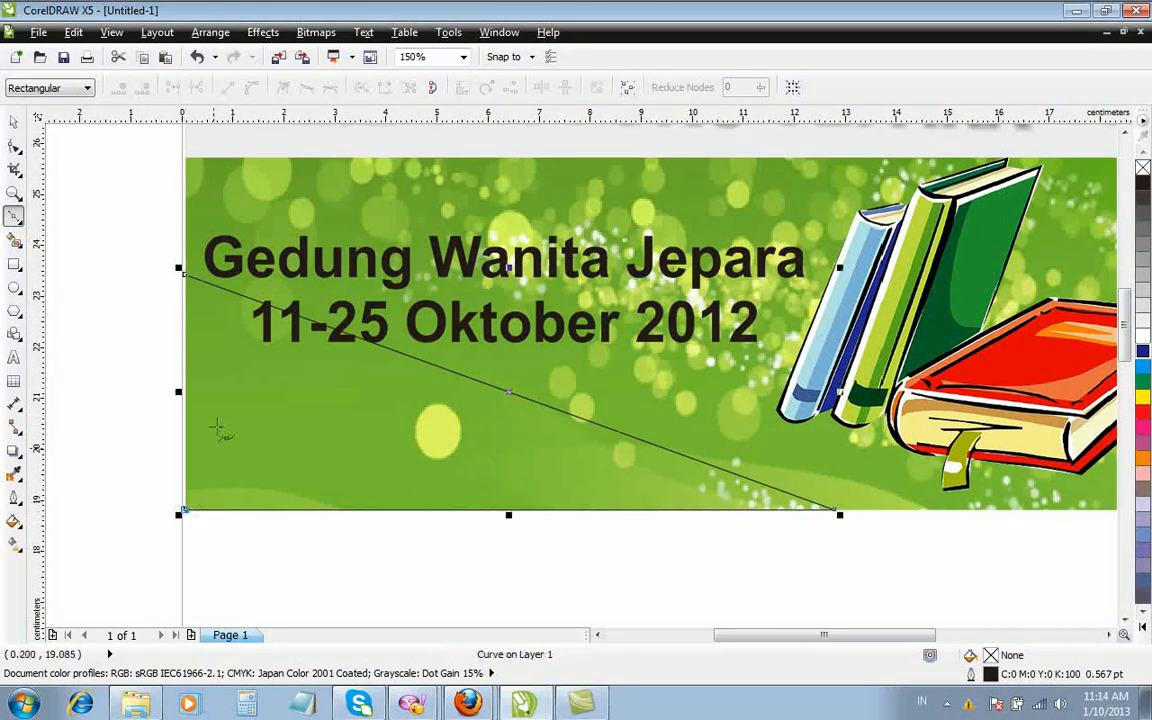
click(186, 276)
Step: Convert the triangle's slanted edge to a curve
click(17, 146)
right_click(380, 353)
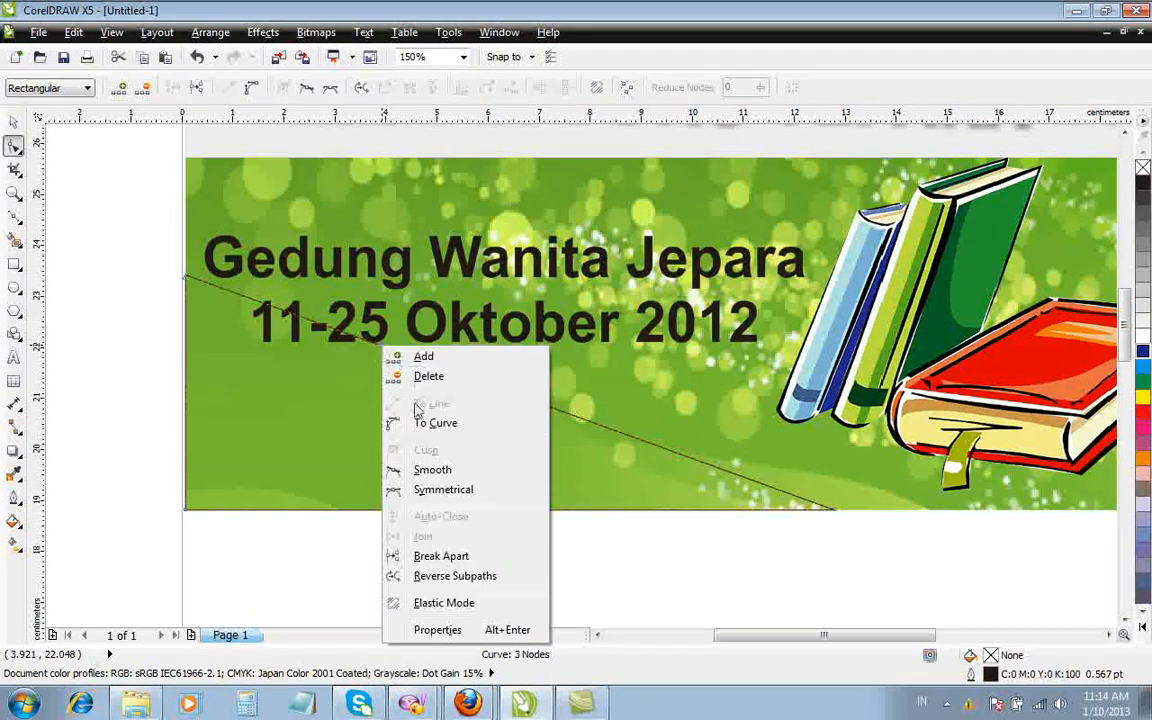